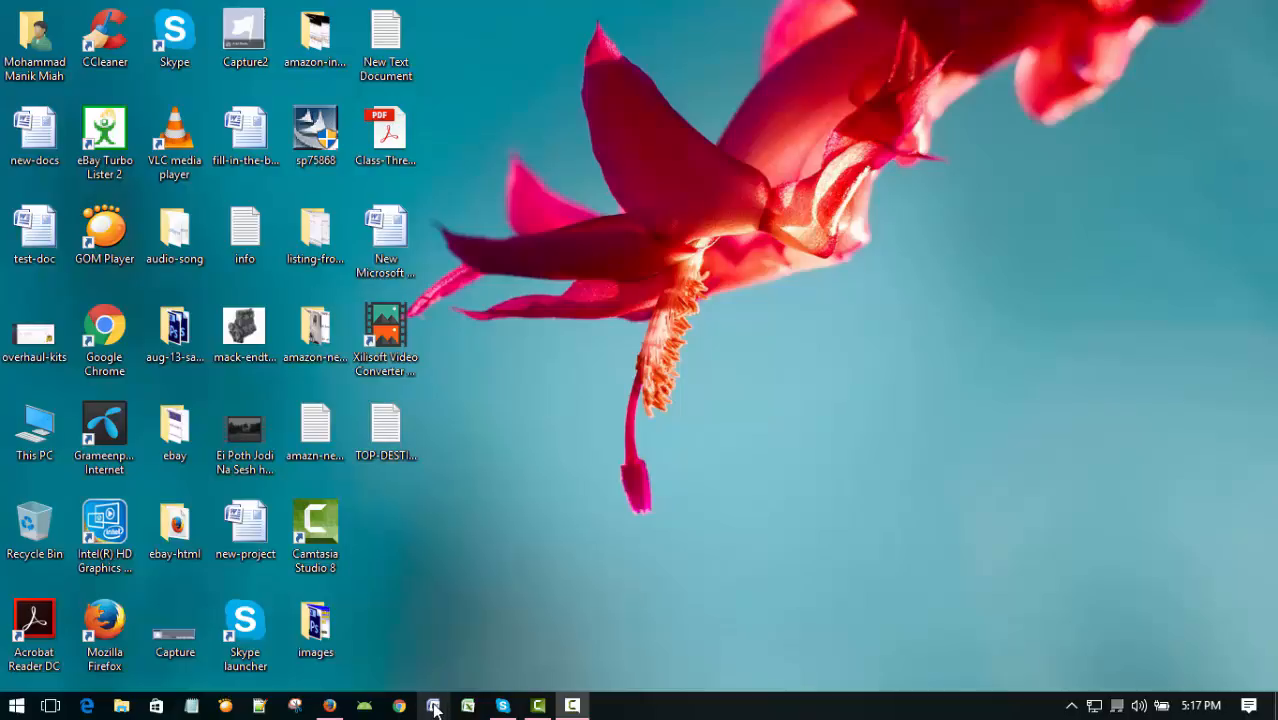
# Step: Start Microsoft Word and fill the blank document with the Part-13 Insert Tab tutorial outline, from "9 October 2016" to "Exit MS Word"
pyautogui.click(433, 706)
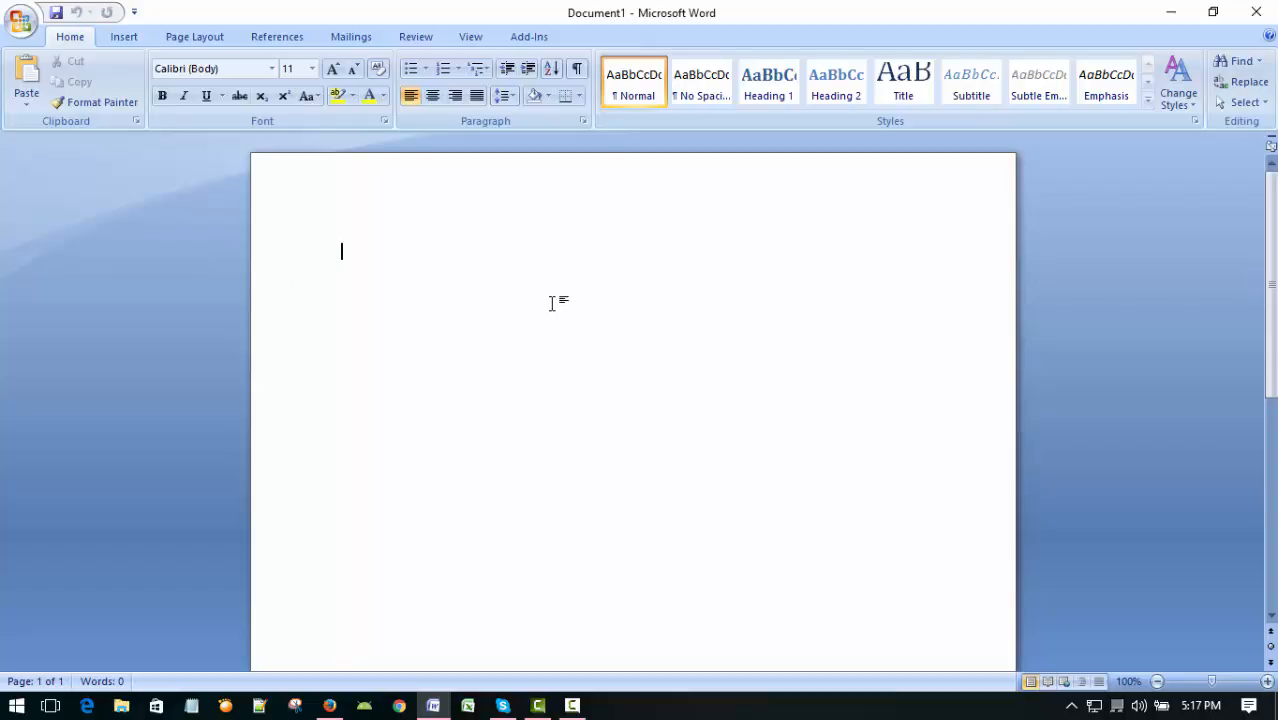
pyautogui.write('9 October 2016 XeniusDigital Microsoft Office Word 2007 Tutorial in Bangla Part-13 Insert Menu / Insert Tab >> Click Insert Tab >> To use Header & Footer >> To use Page Numbering >> To use Text Box >> To use Quick Parts (like Cover Page) >> Close documents/file >> Exit MS Word')
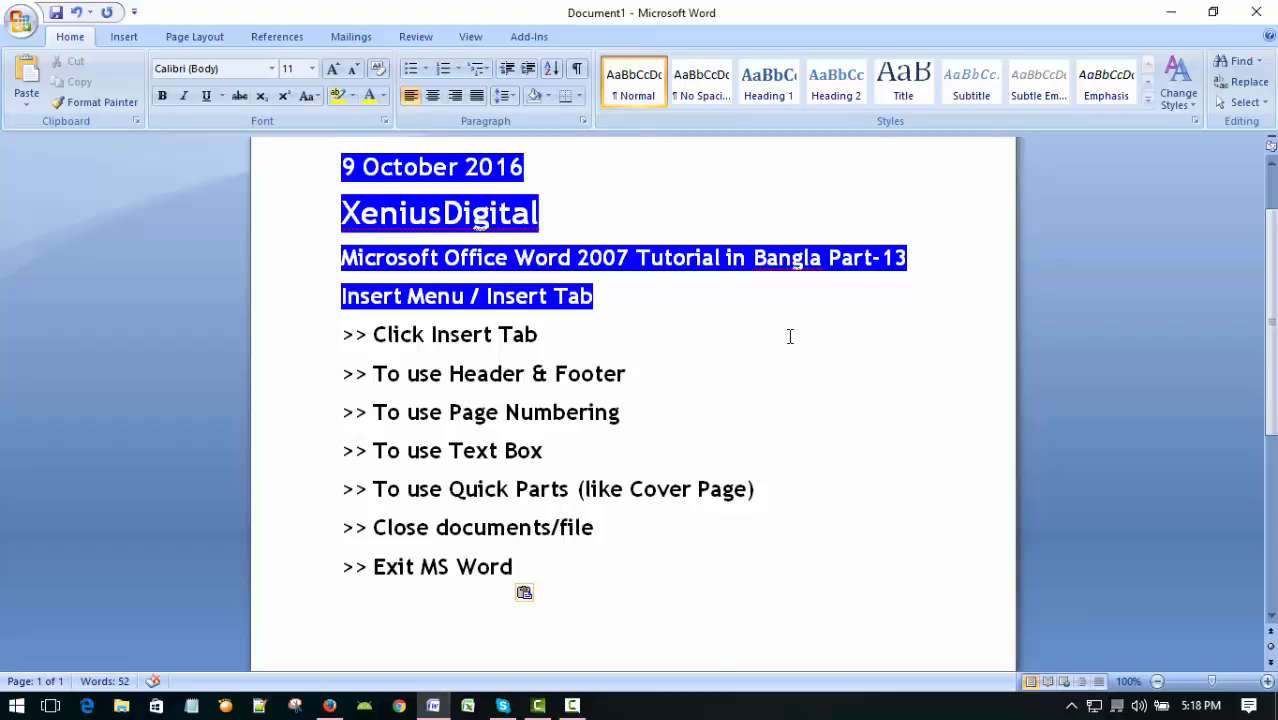
pyautogui.scroll(-1, 790, 336)
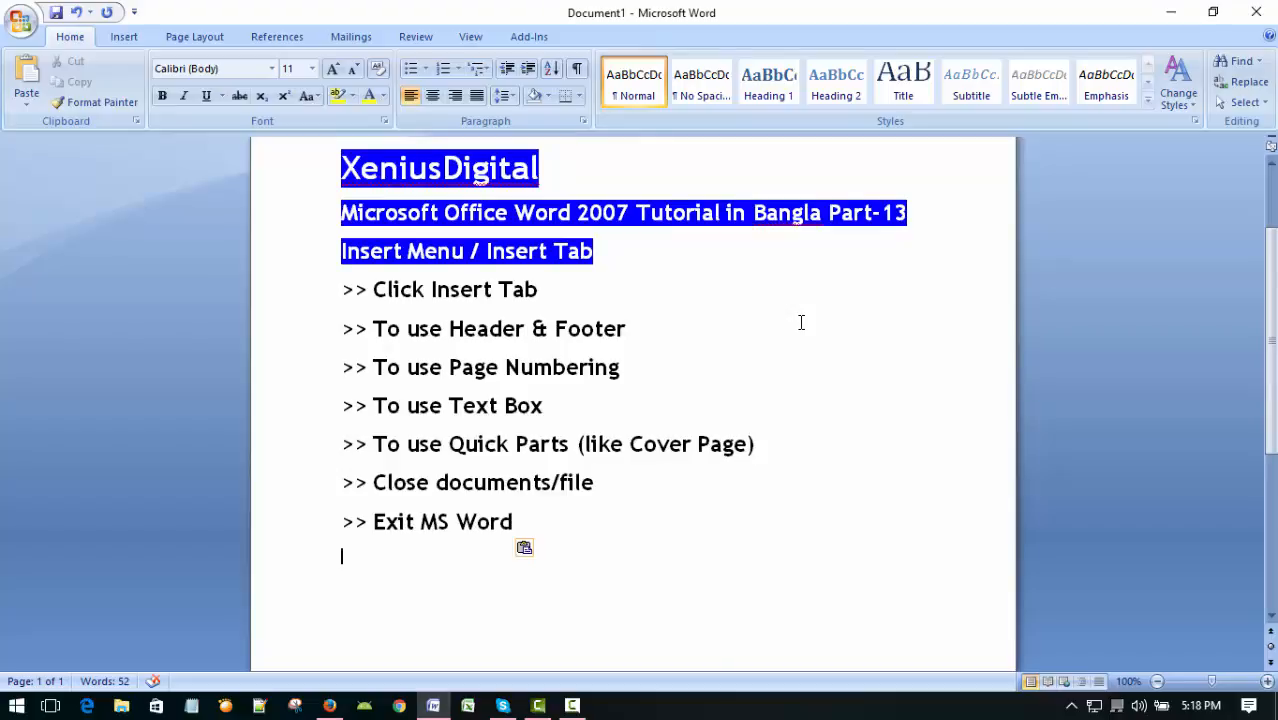
pyautogui.click(720, 299)
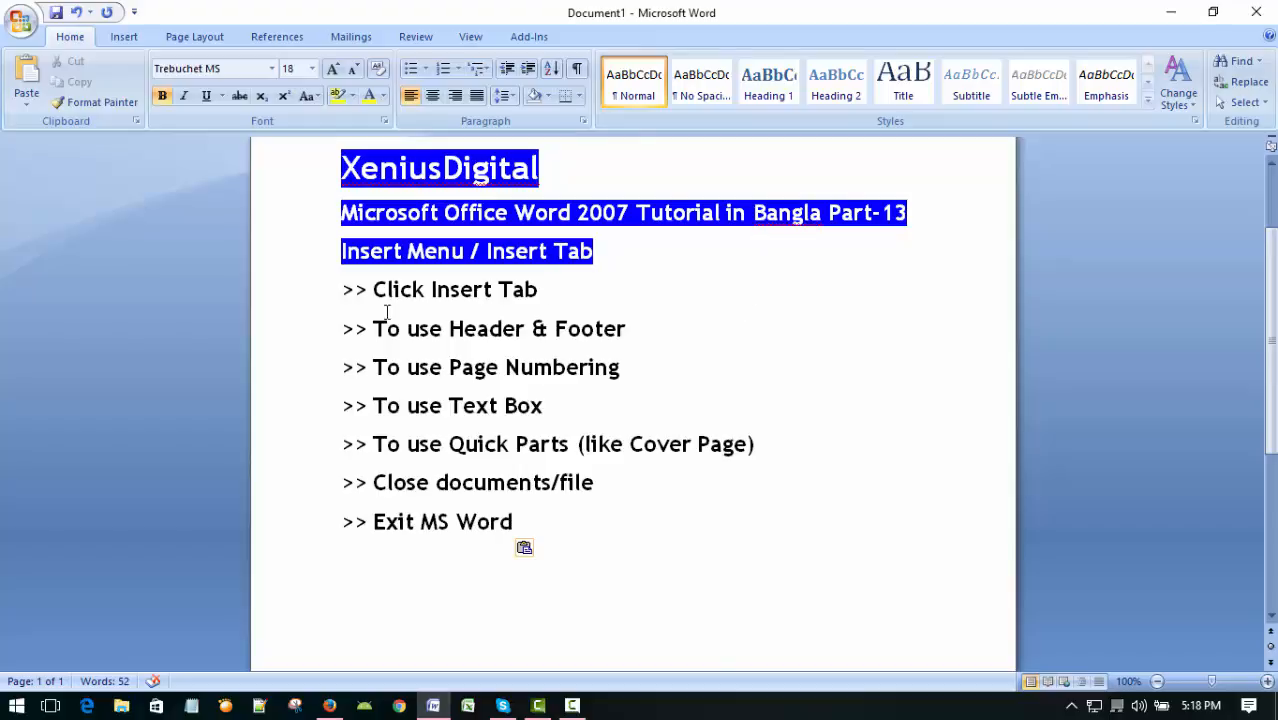
# Step: Review the outline items from "Click Insert Tab" to "To use Text Box" line by line alongside the available insert commands
pyautogui.click(123, 38)
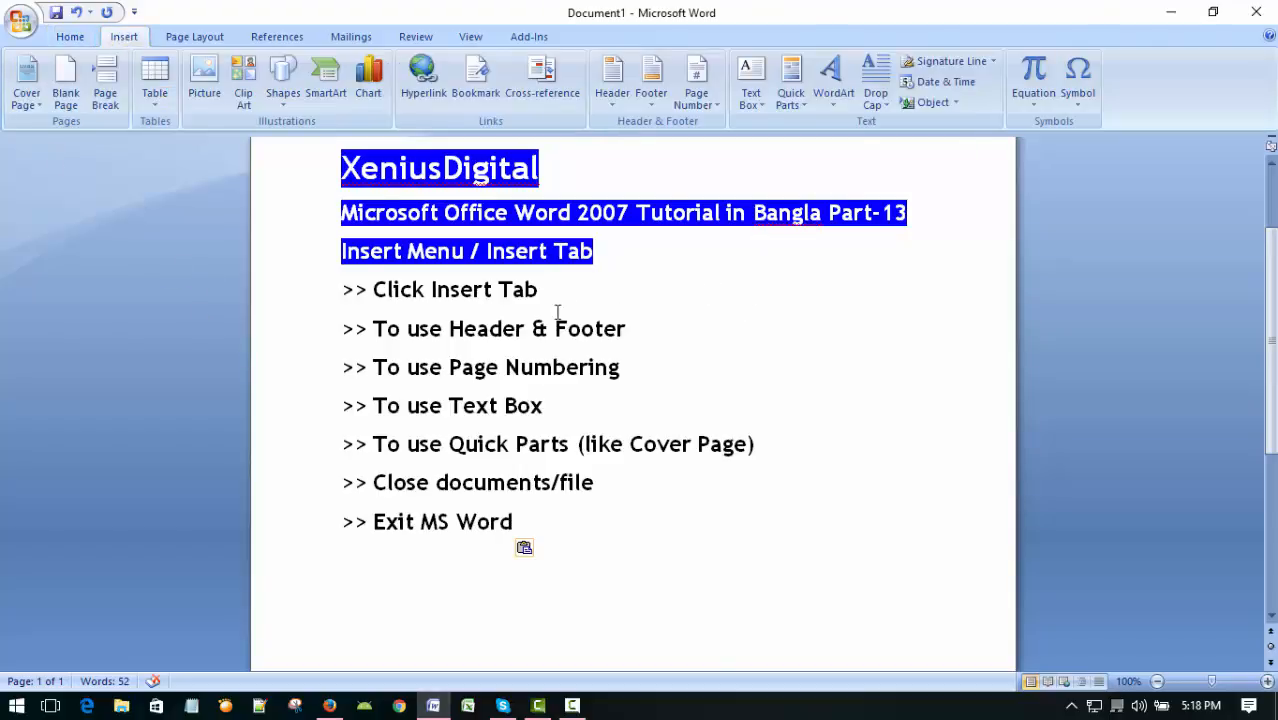
pyautogui.click(300, 292)
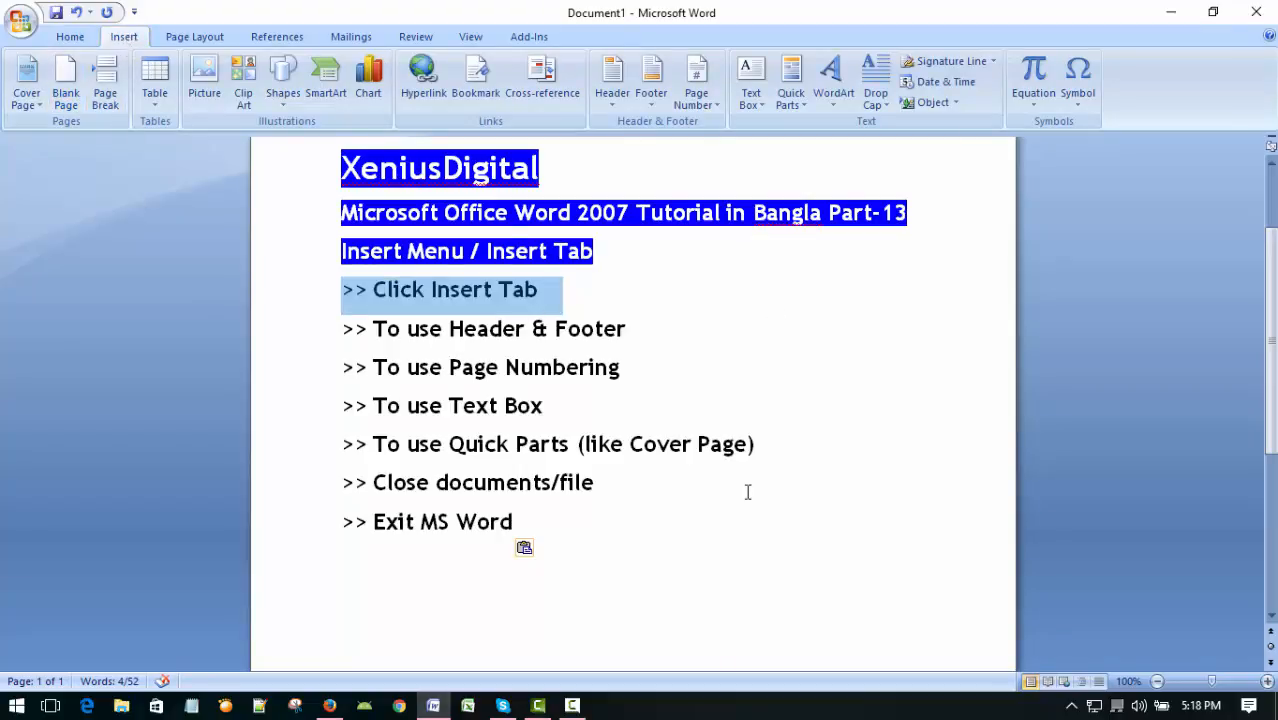
pyautogui.click(688, 289)
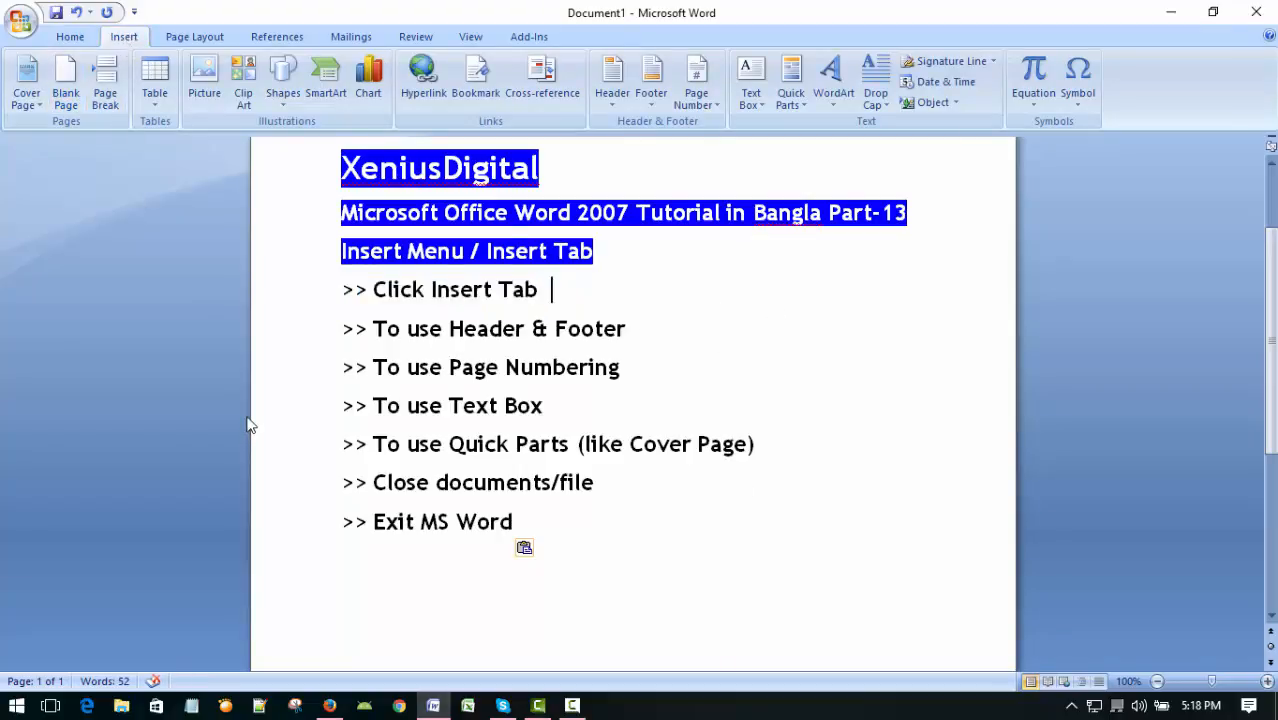
pyautogui.click(295, 341)
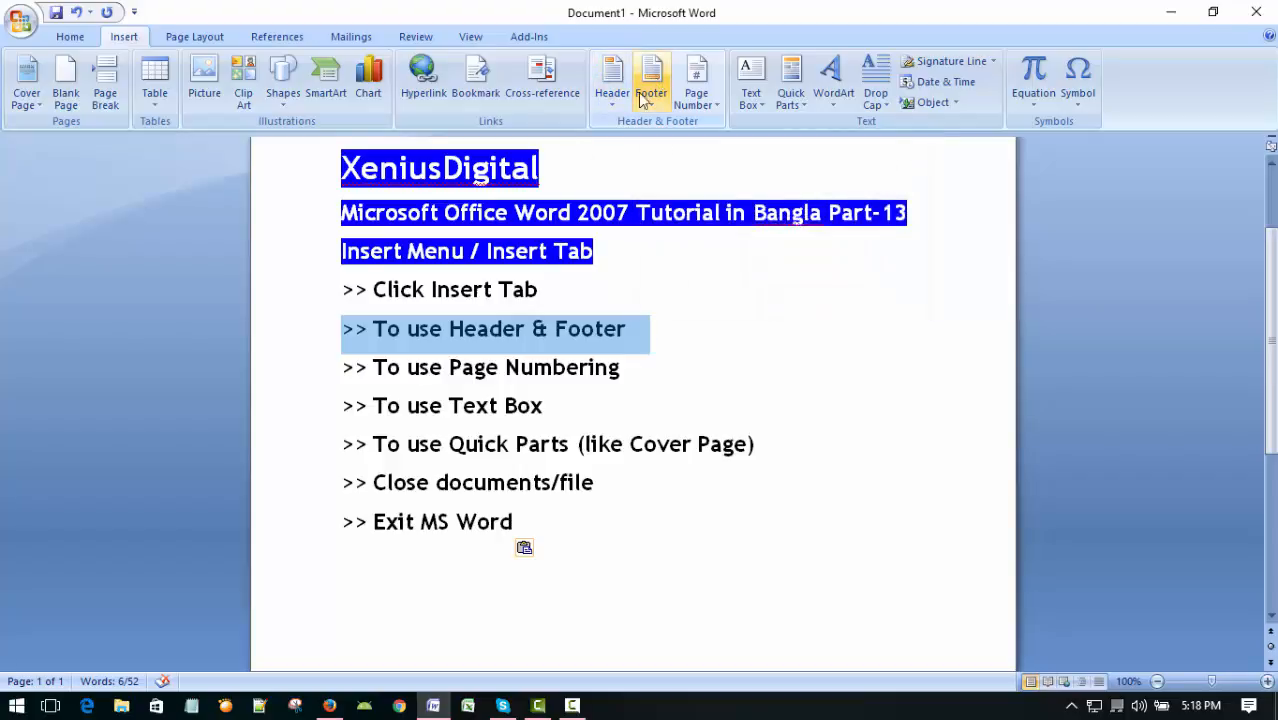
pyautogui.click(304, 372)
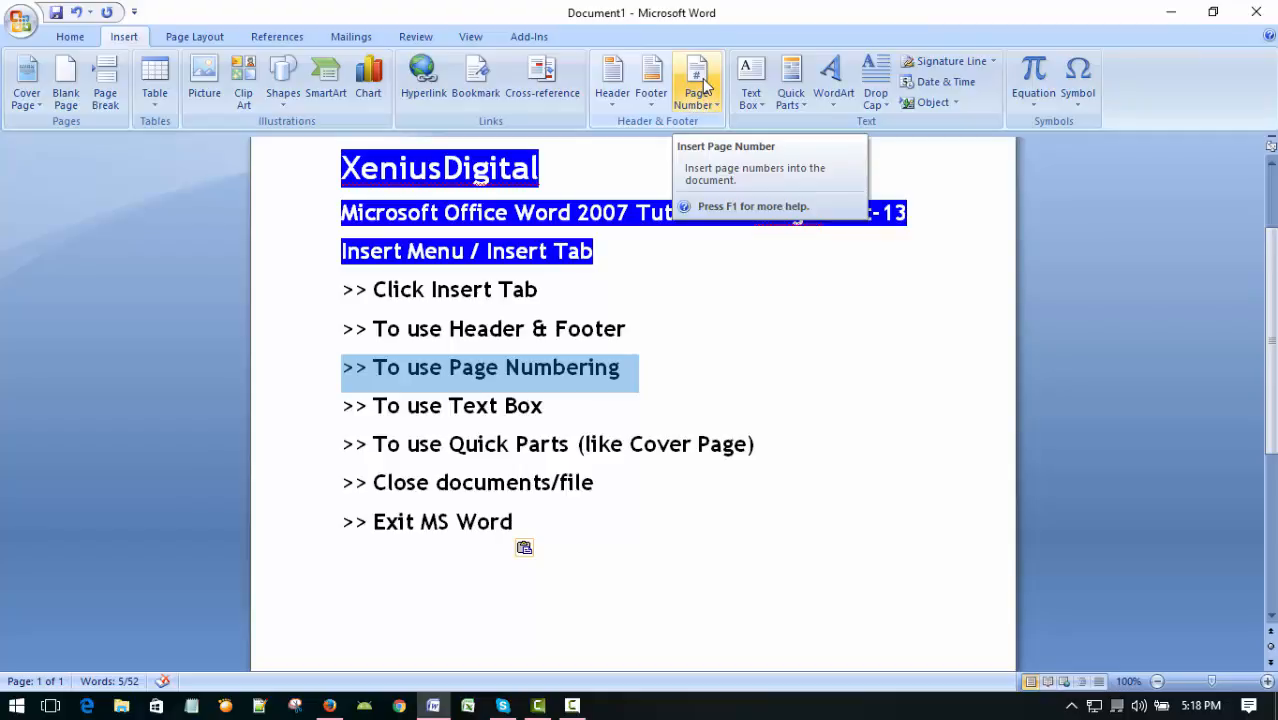
pyautogui.click(289, 410)
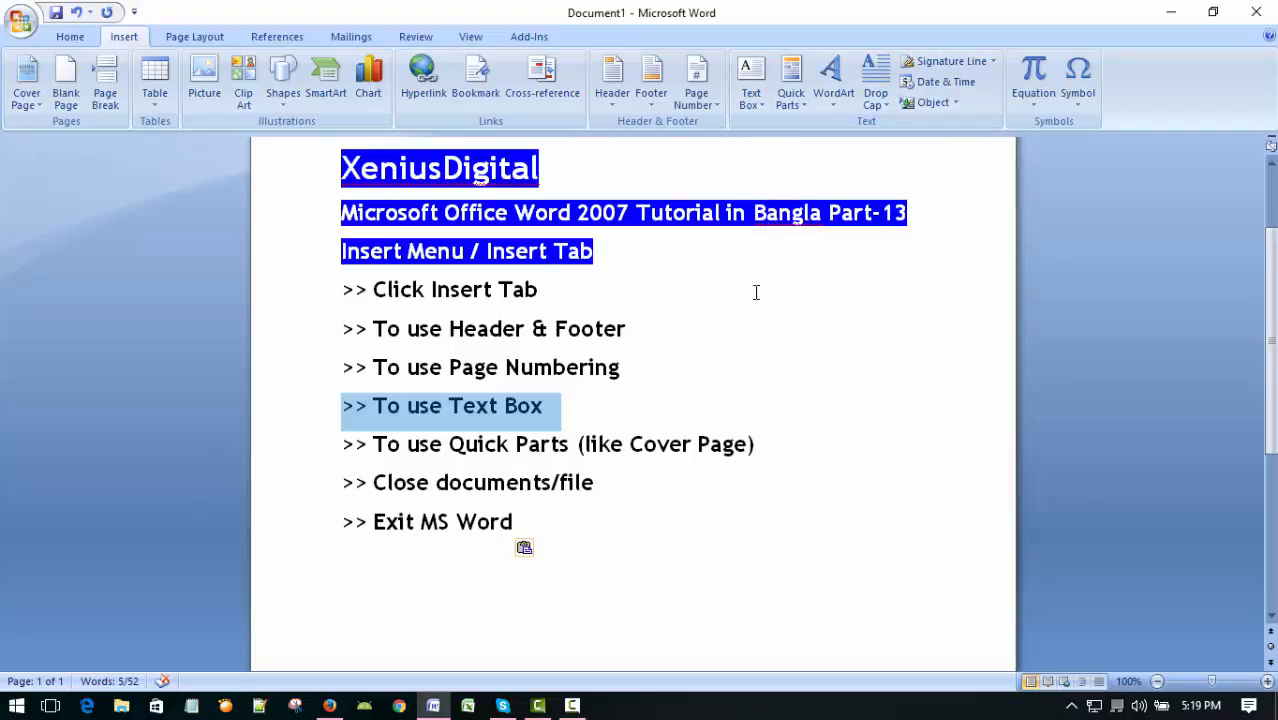
pyautogui.click(572, 706)
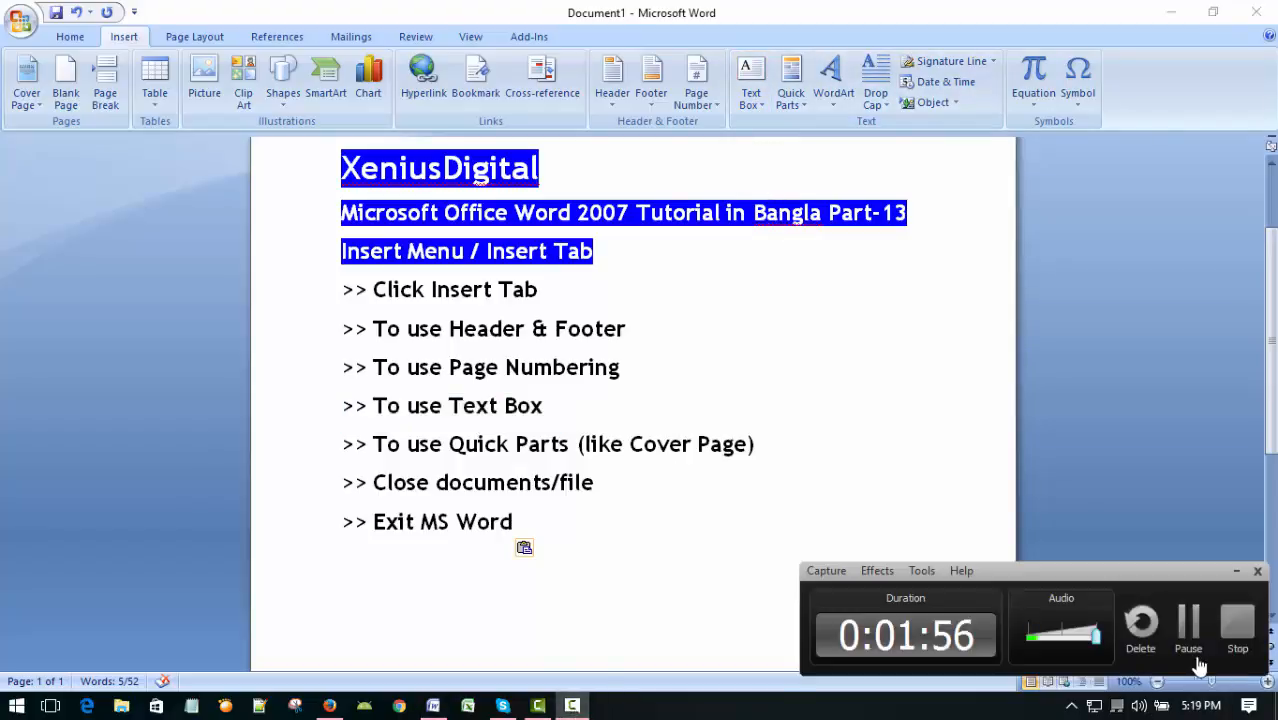
pyautogui.click(1172, 502)
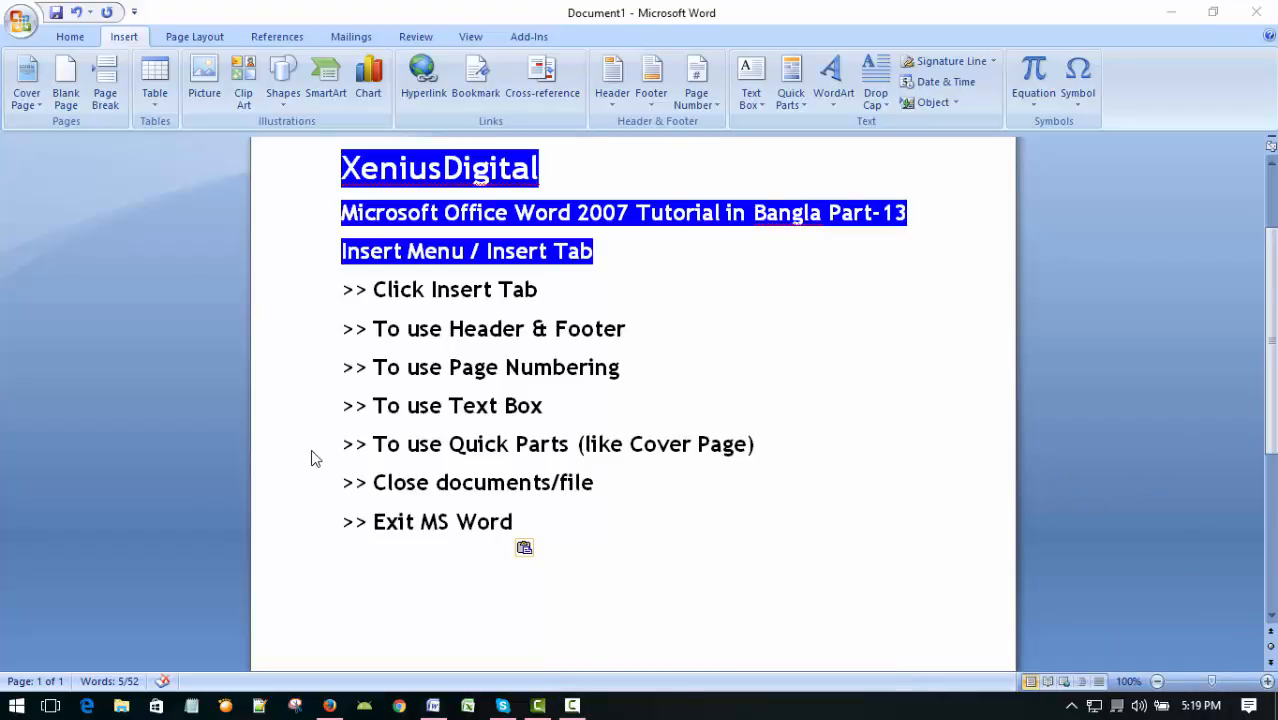
pyautogui.click(687, 512)
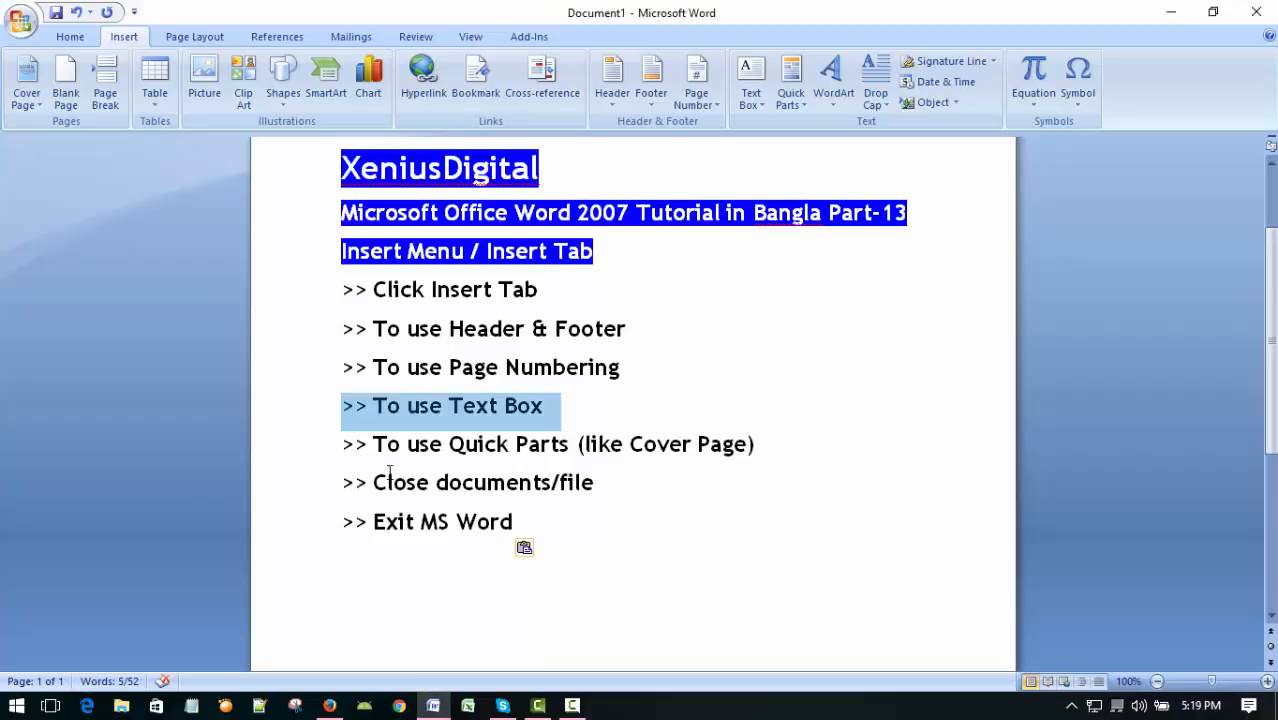
# Step: Review the "To use Quick Parts (like Cover Page)" outline item and examine the available Quick Parts options
pyautogui.click(301, 458)
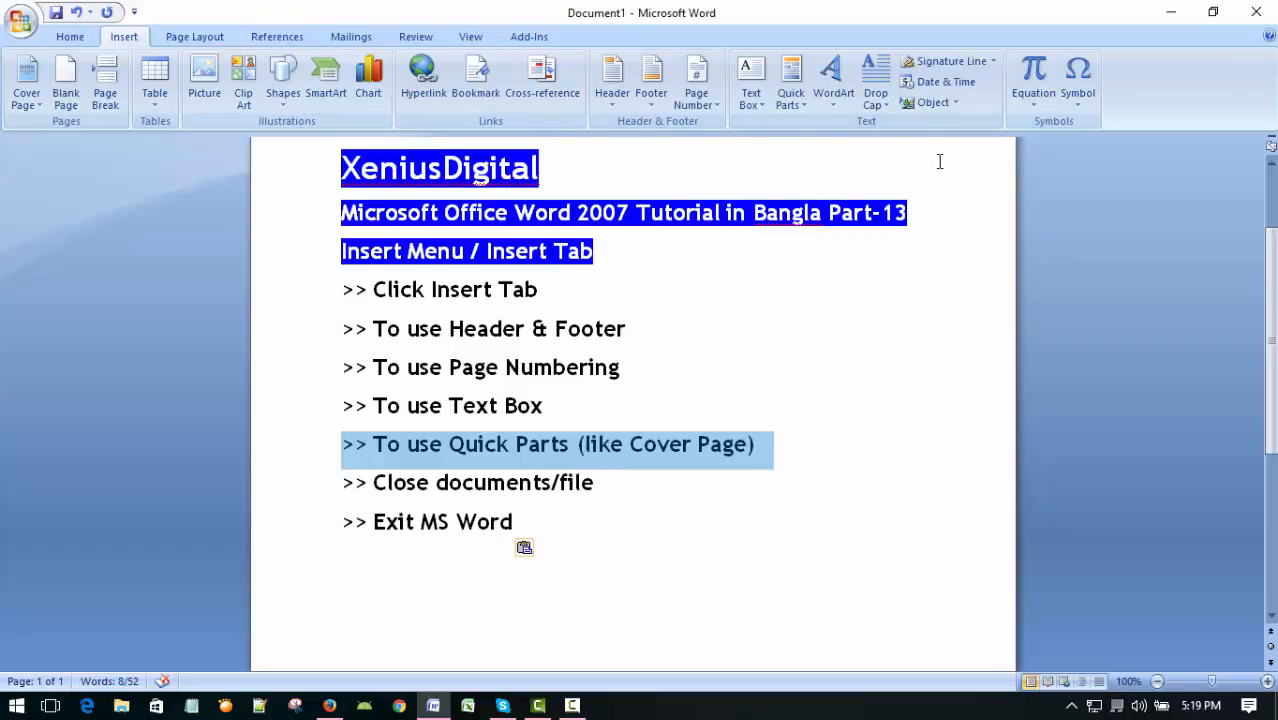
pyautogui.click(803, 106)
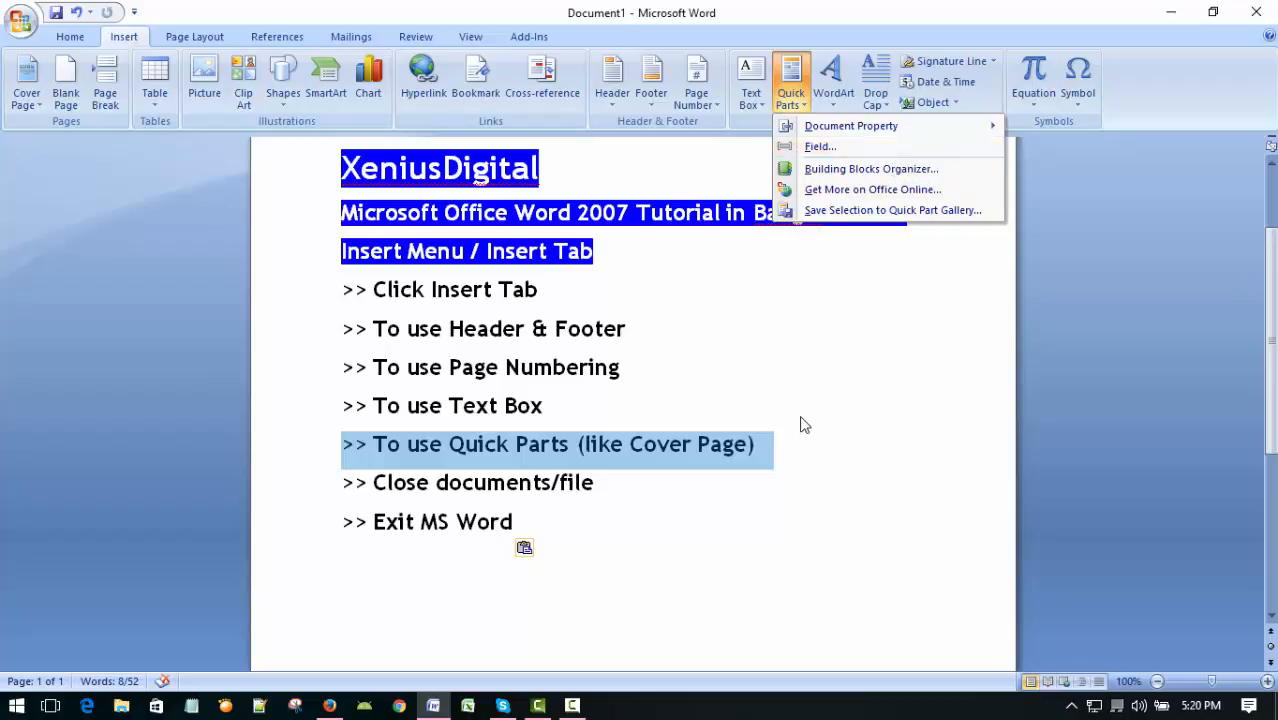
pyautogui.click(824, 451)
pyautogui.click(637, 464)
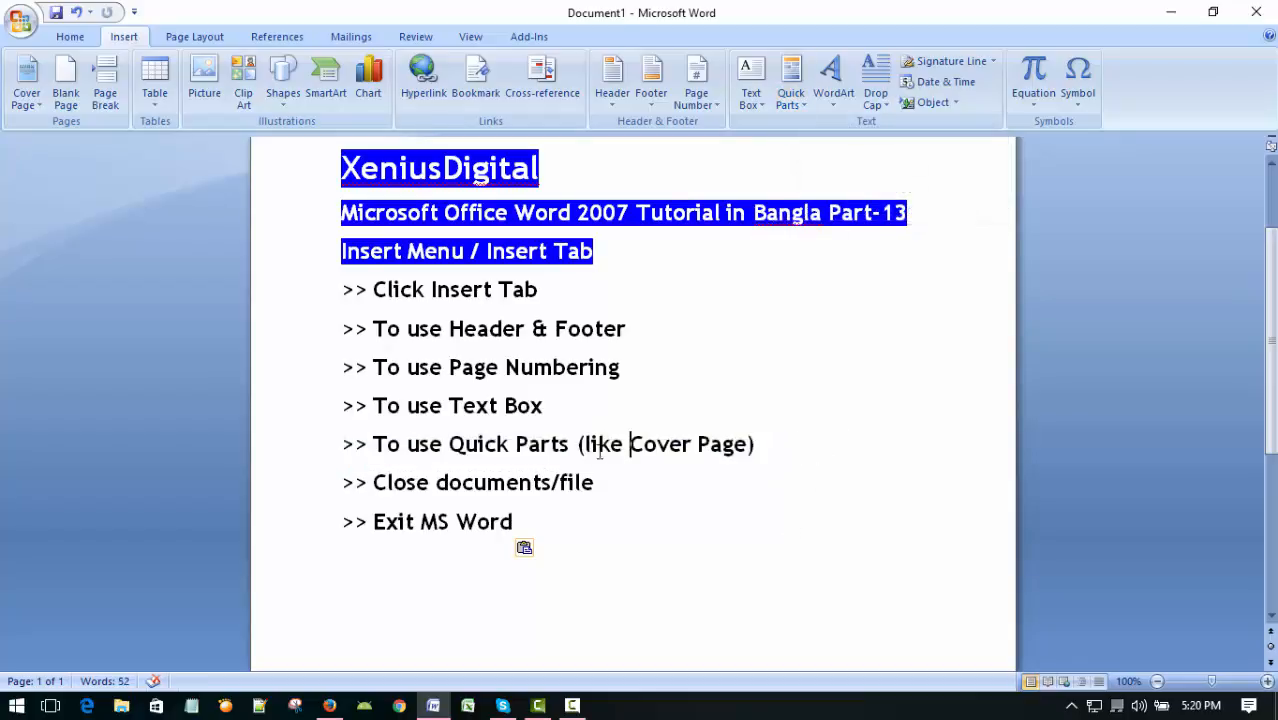
pyautogui.click(795, 443)
pyautogui.click(272, 453)
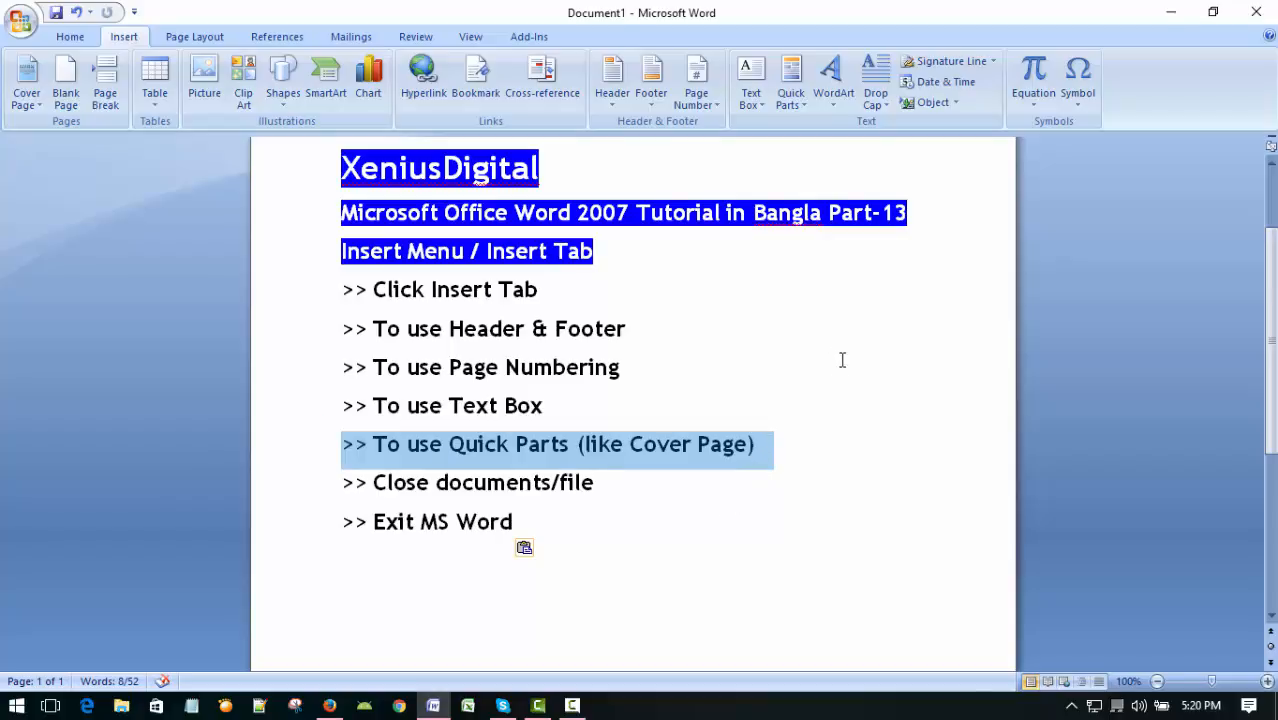
pyautogui.click(803, 388)
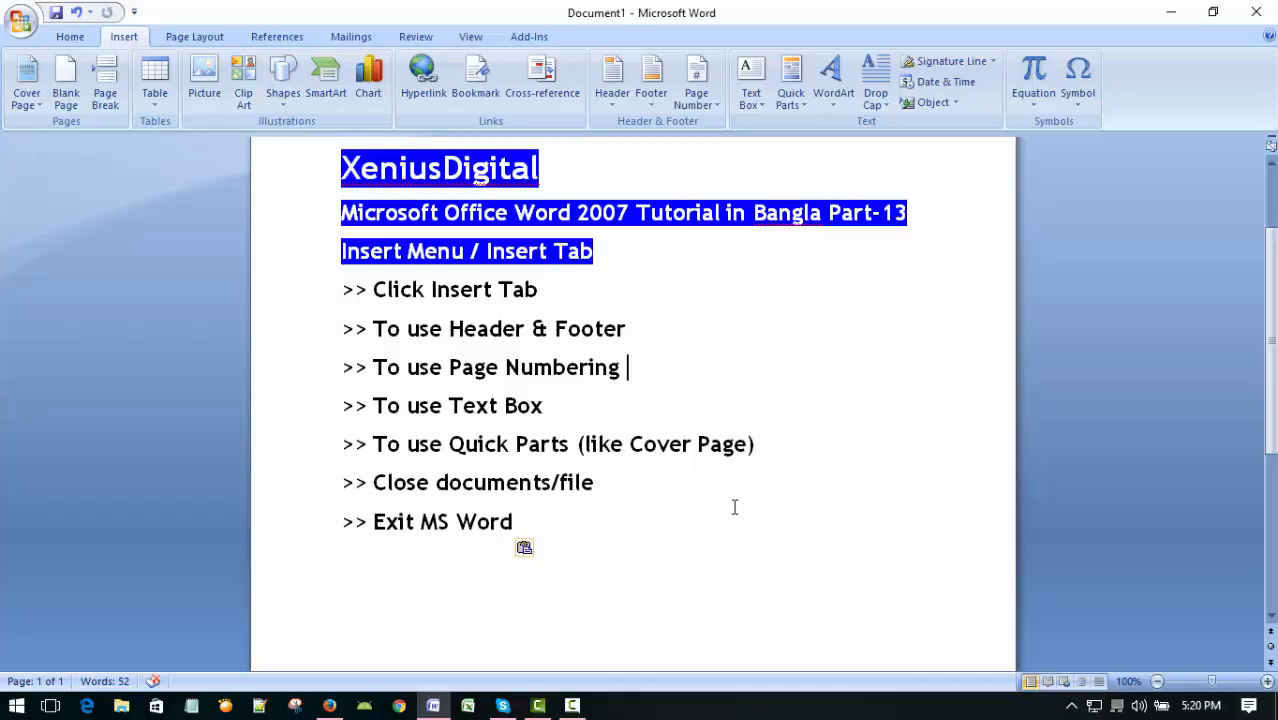
pyautogui.click(827, 479)
pyautogui.scroll(-4, 836, 488)
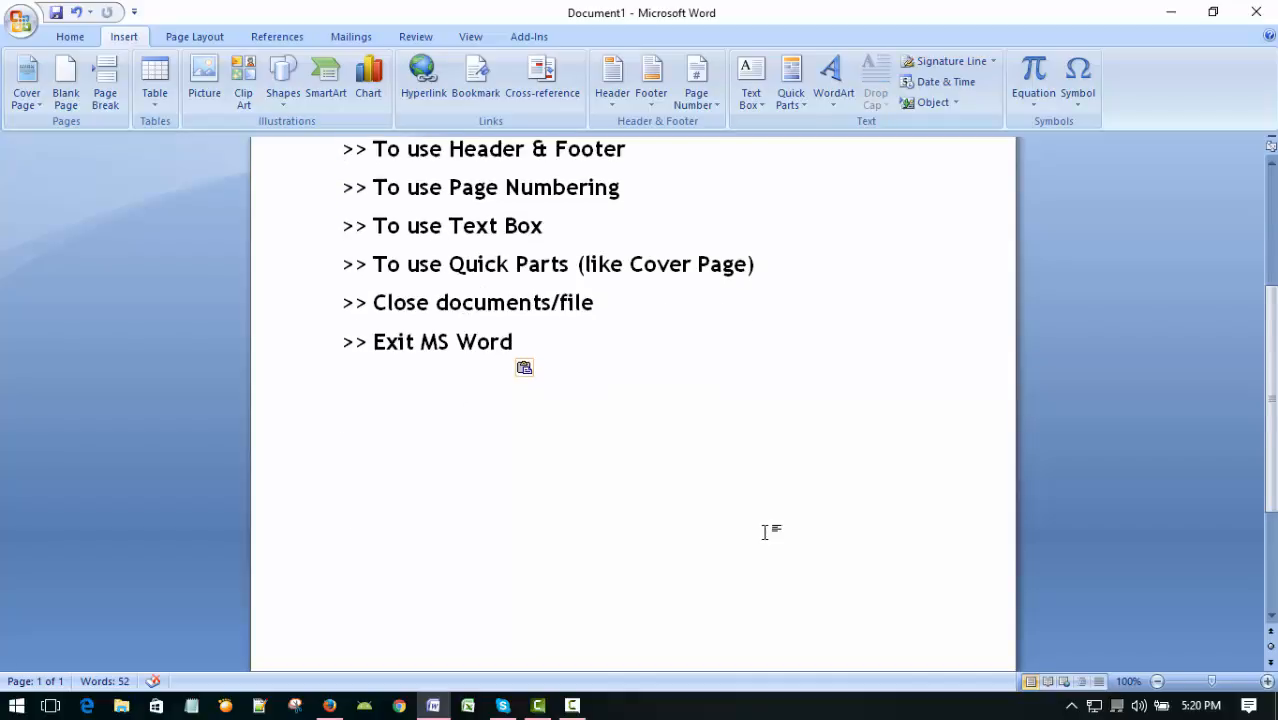
pyautogui.scroll(7, 765, 532)
pyautogui.hotkey('ctrl', 'a')
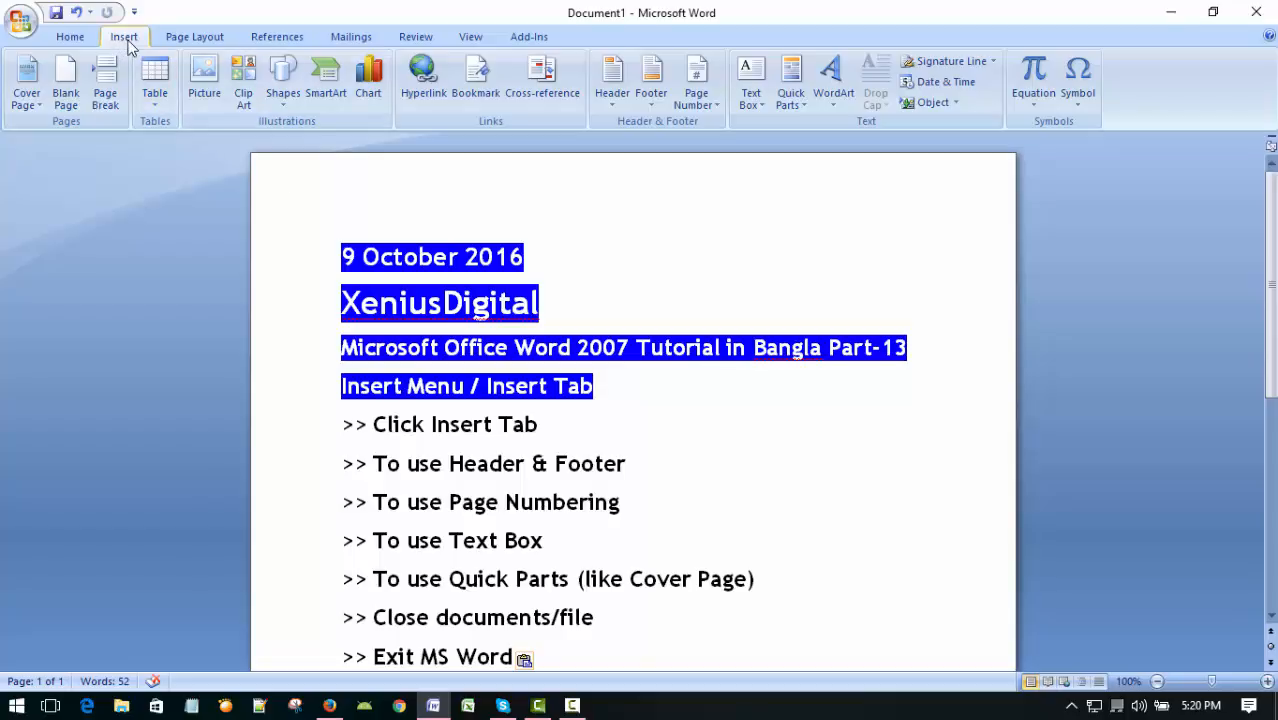
pyautogui.click(70, 40)
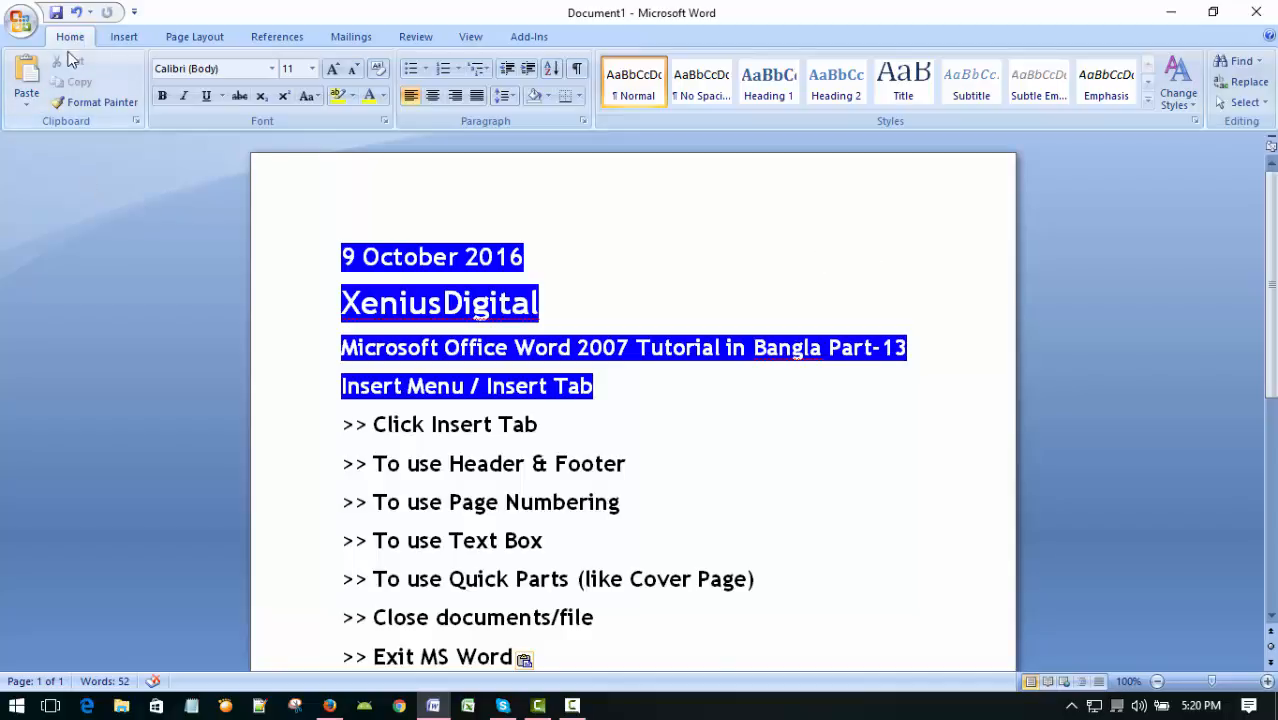
# Step: Browse the built-in header designs and insert the Alphabet header into the document
pyautogui.click(124, 38)
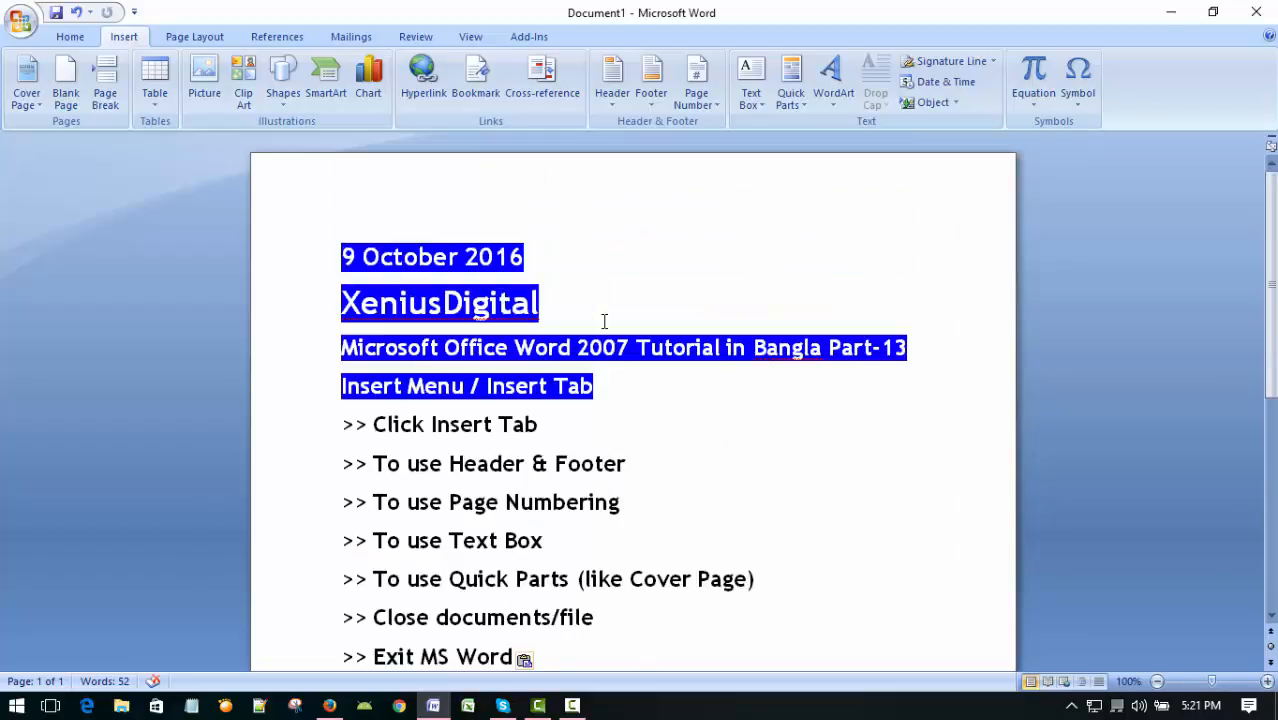
pyautogui.click(612, 80)
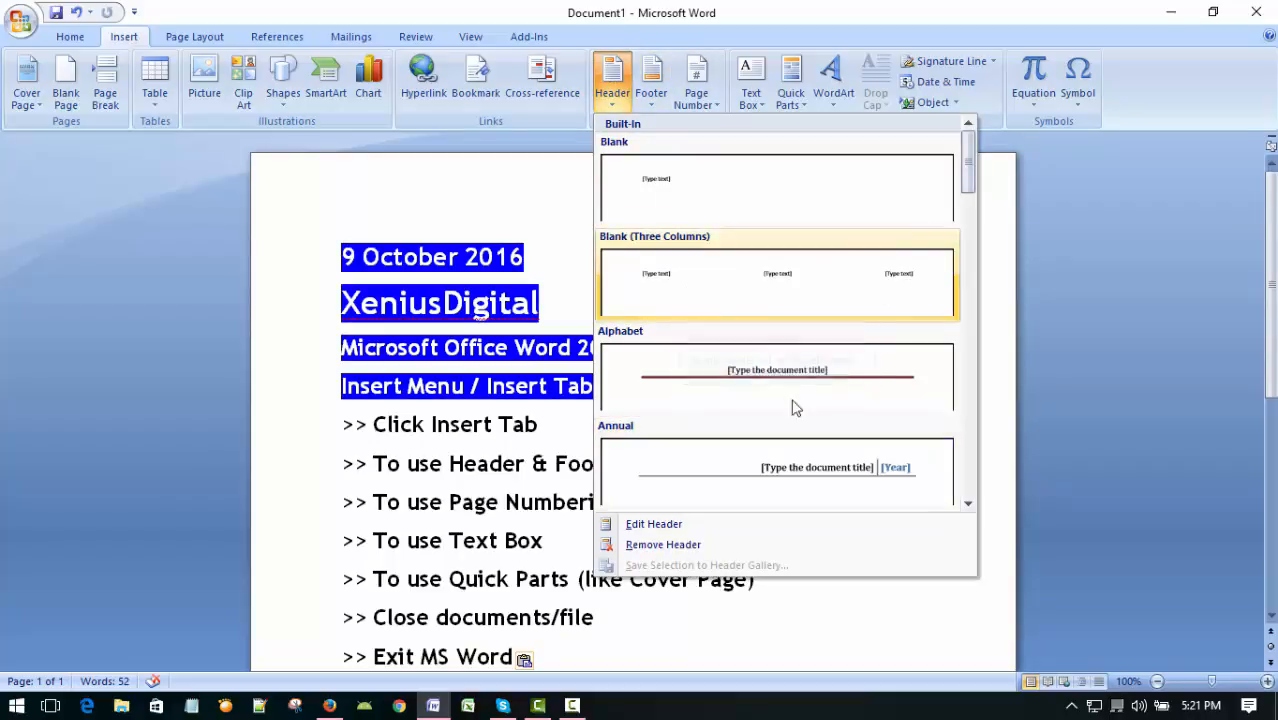
pyautogui.scroll(-3, 700, 418)
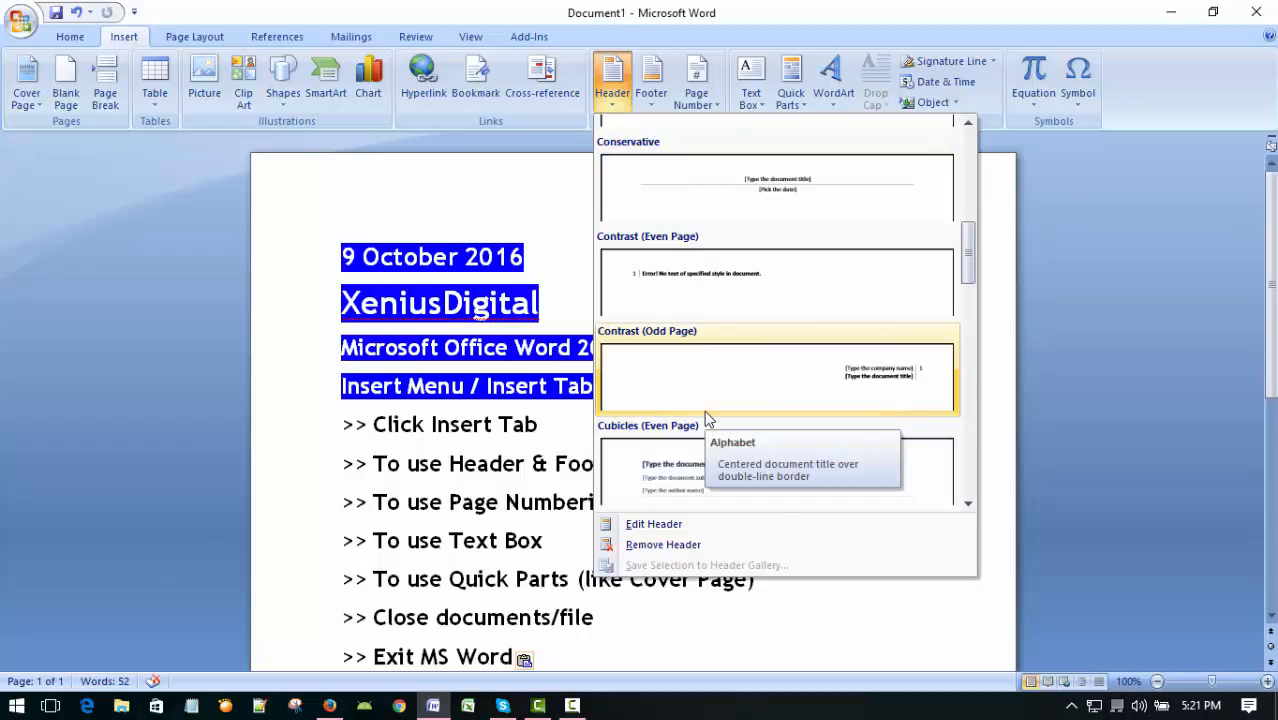
pyautogui.scroll(-5, 704, 412)
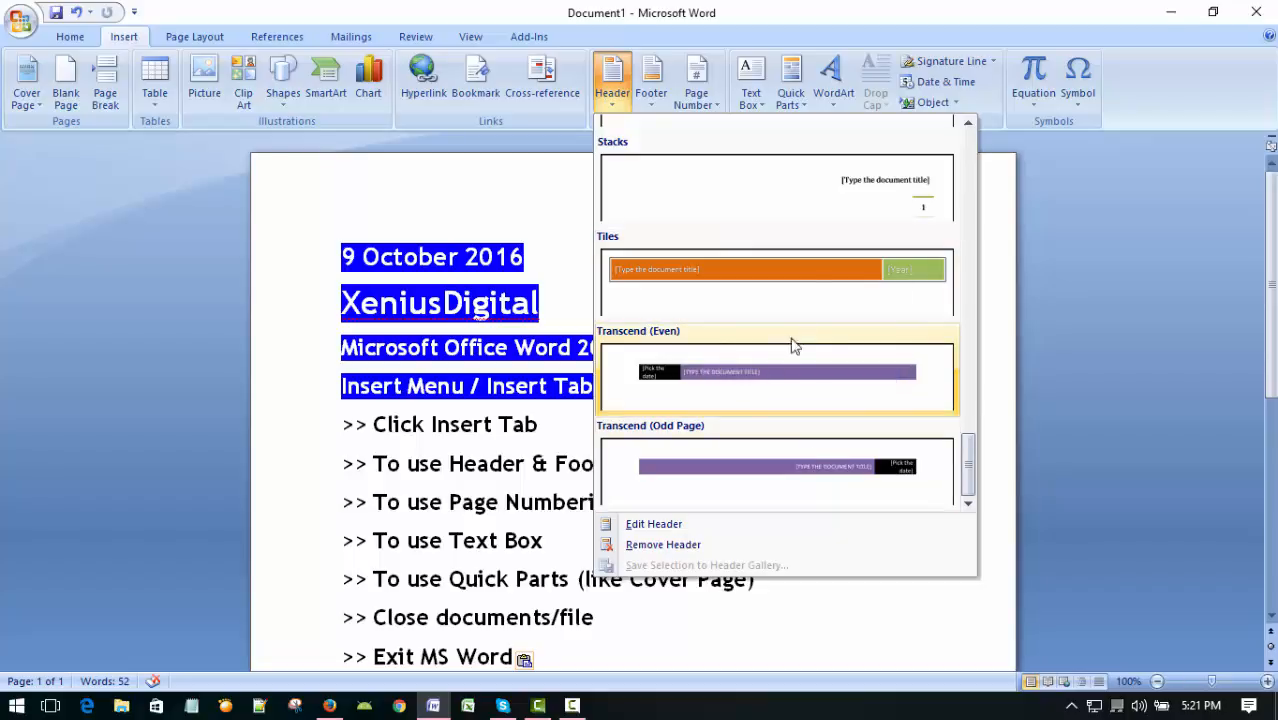
pyautogui.scroll(1, 797, 344)
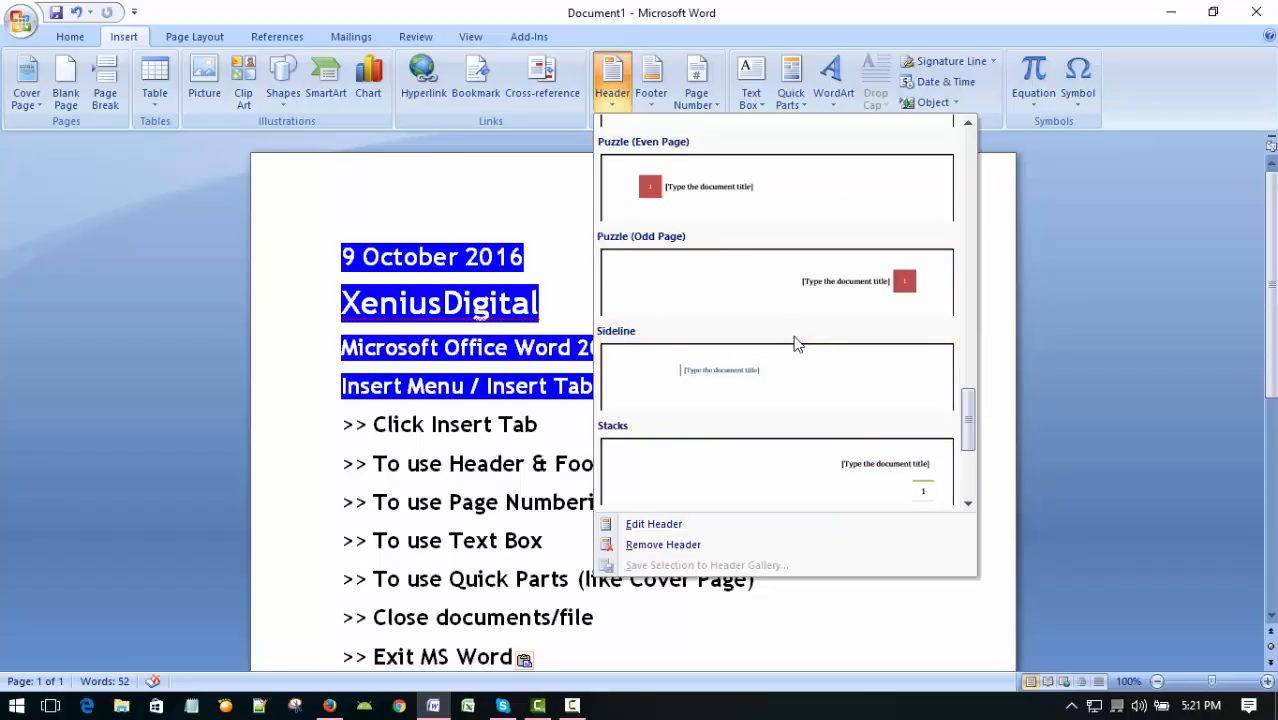
pyautogui.scroll(5, 835, 317)
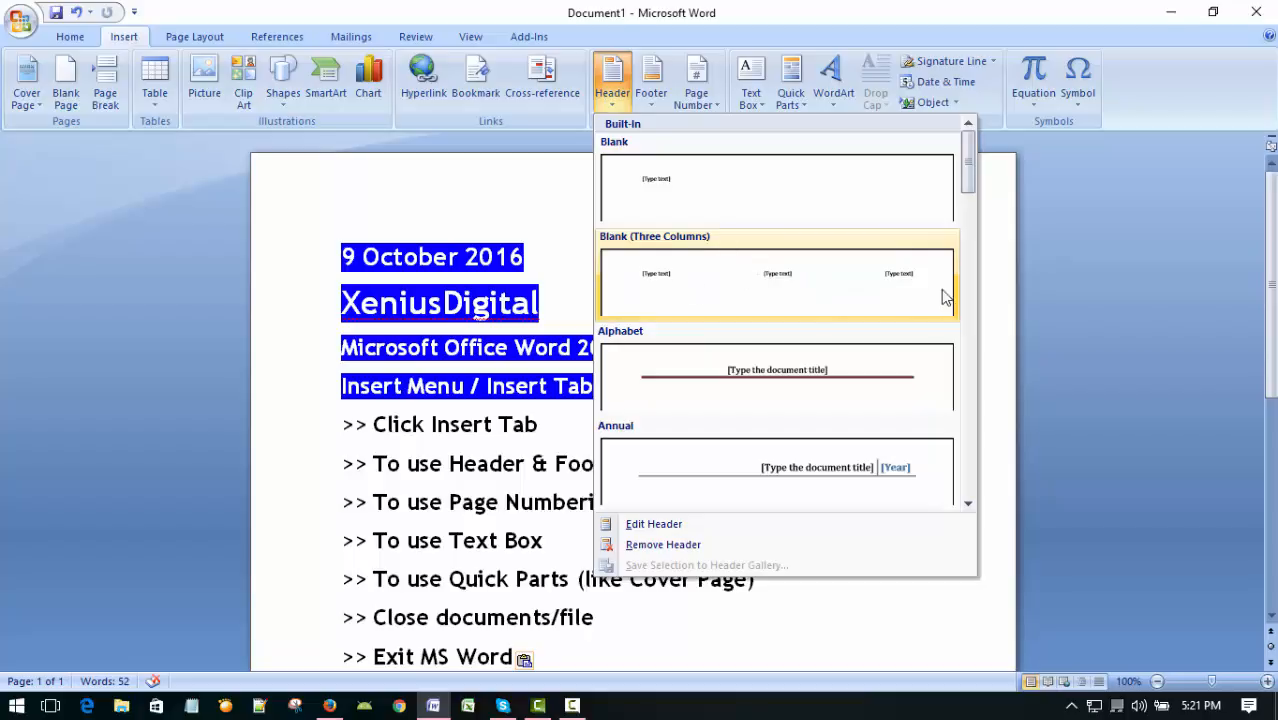
pyautogui.scroll(-5, 836, 347)
pyautogui.scroll(5, 836, 347)
pyautogui.click(795, 378)
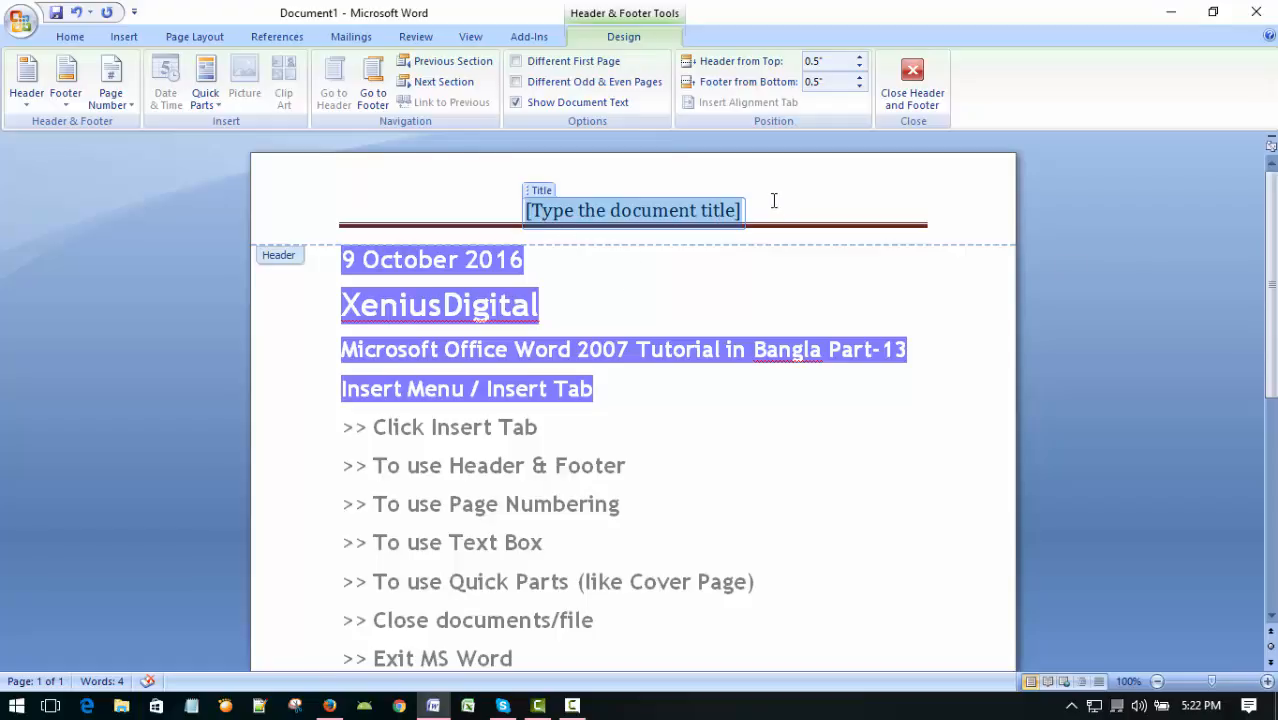
# Step: Fill the header's title placeholder with "Xenius Digital Company Limited"
pyautogui.write('j')
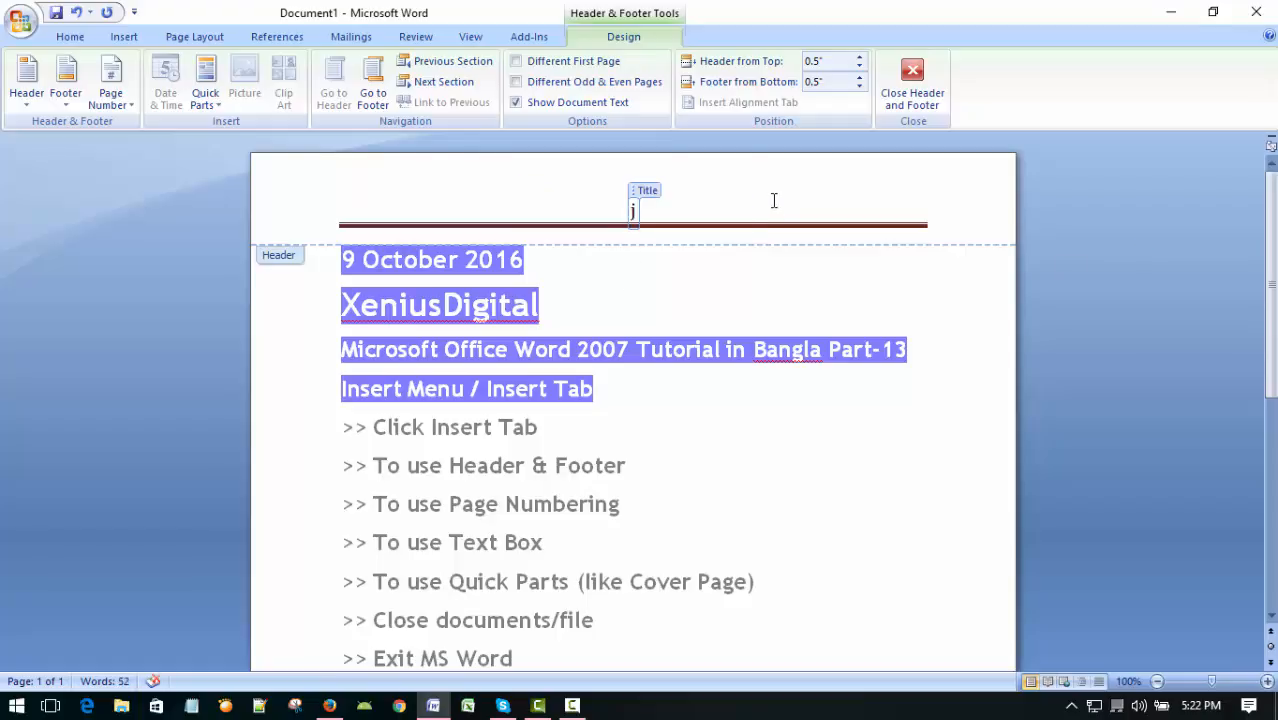
pyautogui.press('BackSpace')
pyautogui.write('Xeni')
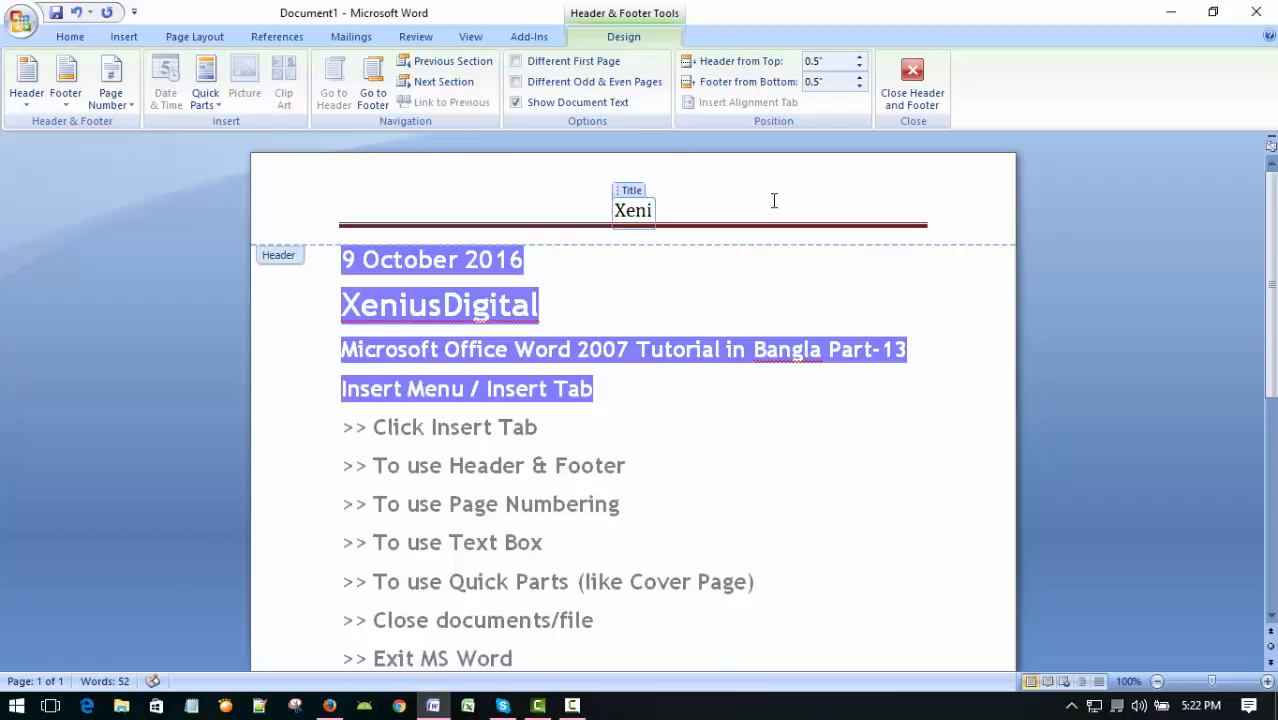
pyautogui.write('us Dgit')
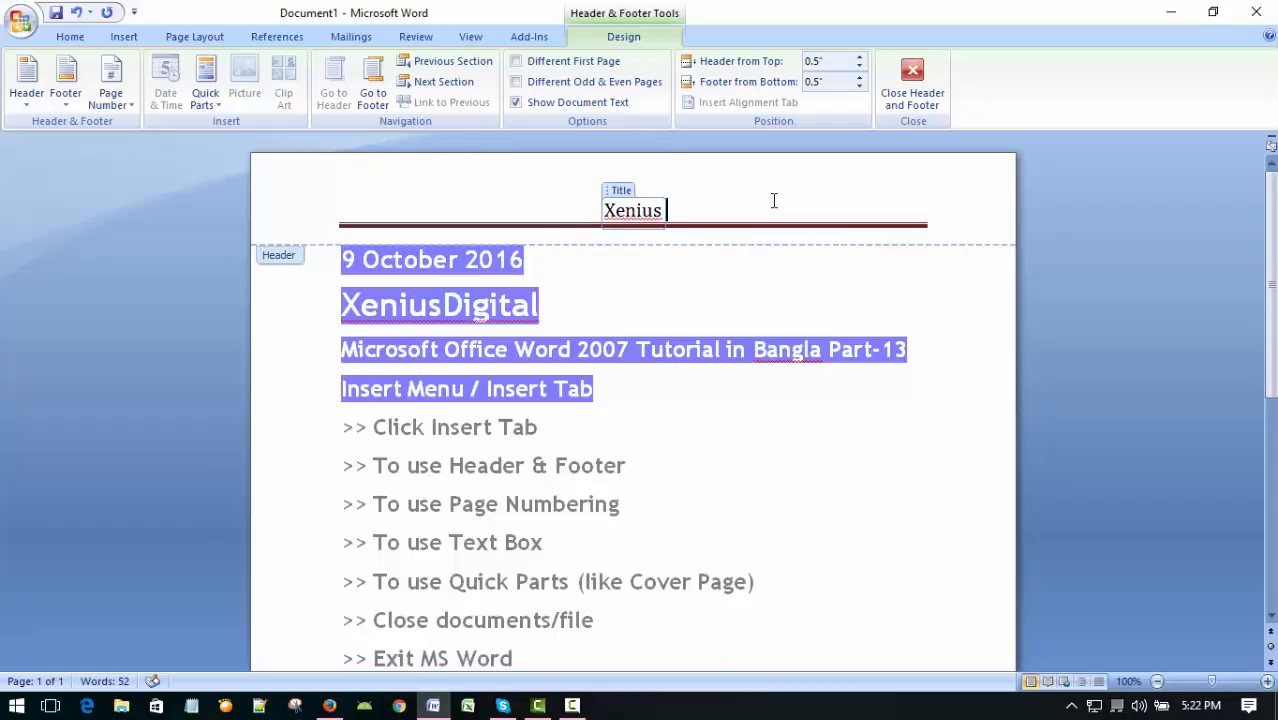
pyautogui.press('BackSpace')
pyautogui.press('BackSpace')
pyautogui.press('BackSpace')
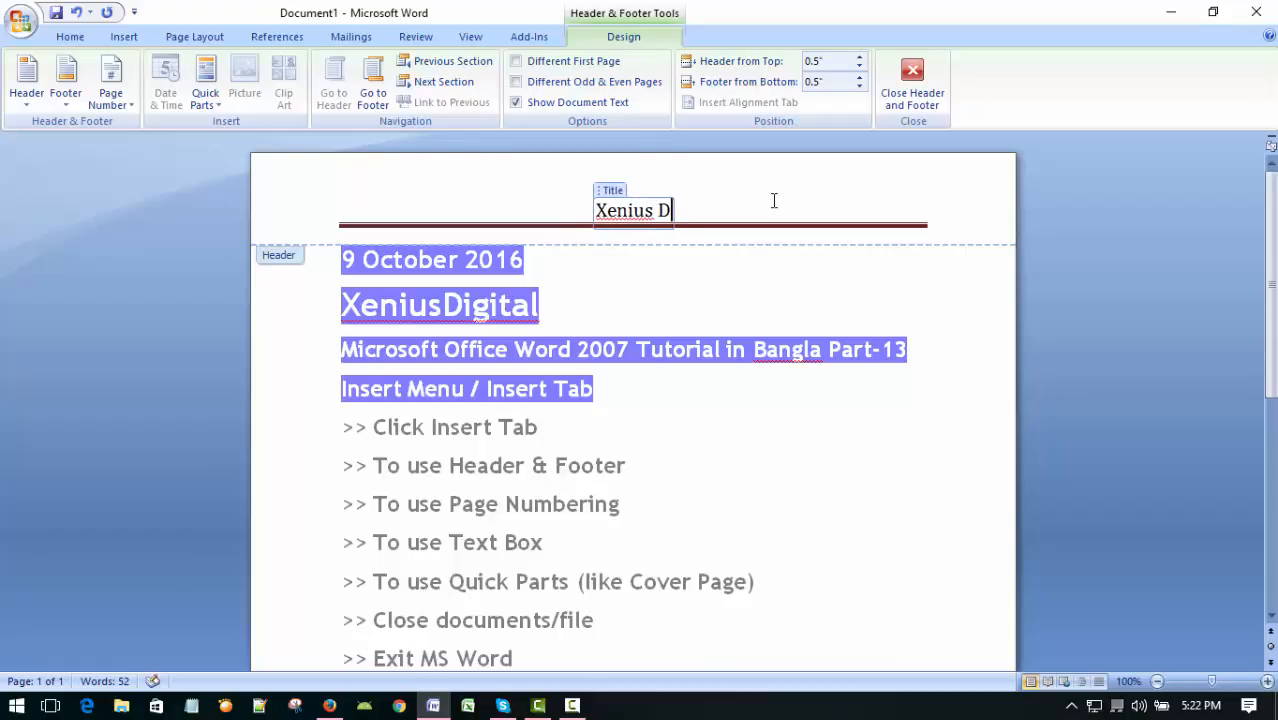
pyautogui.write('igital')
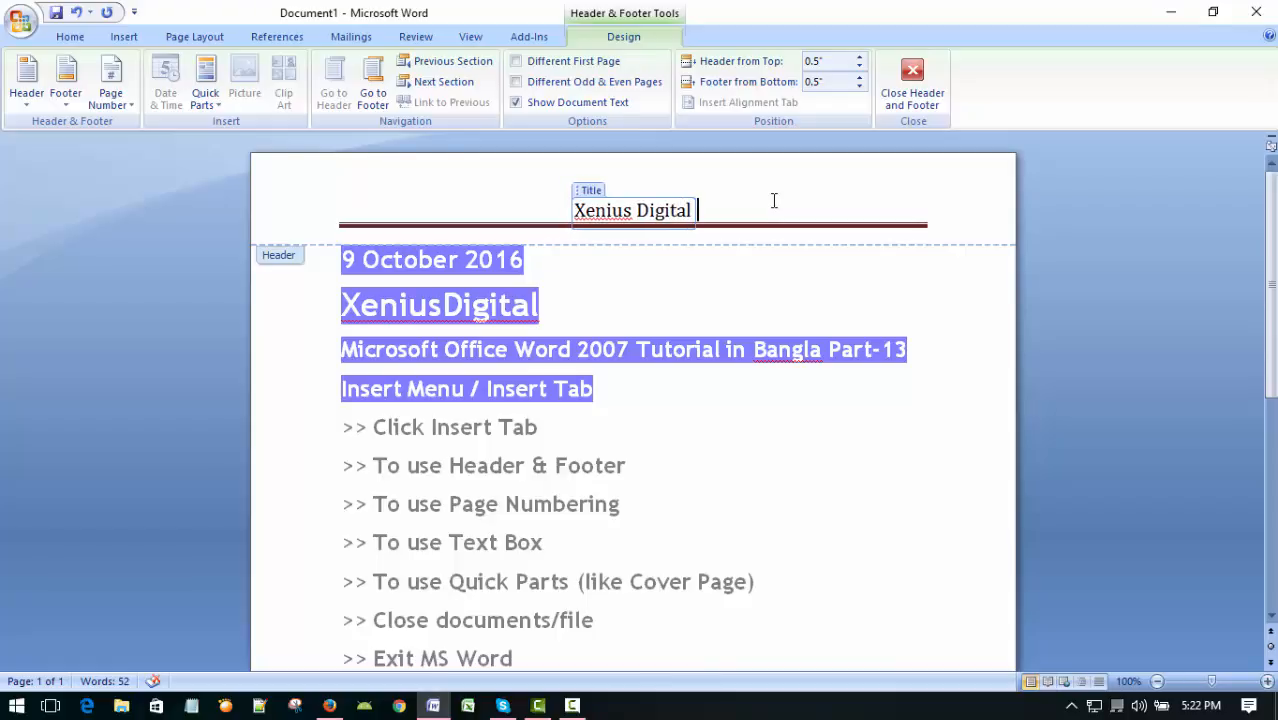
pyautogui.write(' C')
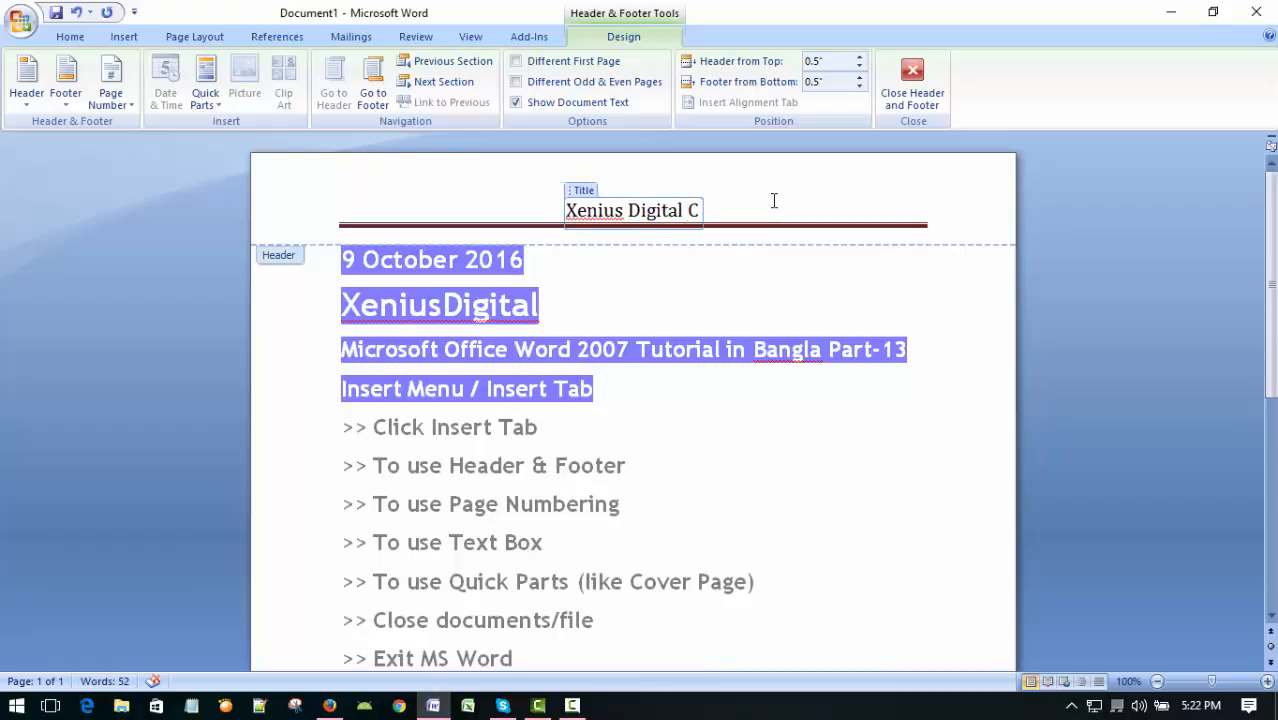
pyautogui.write('ompany Limite')
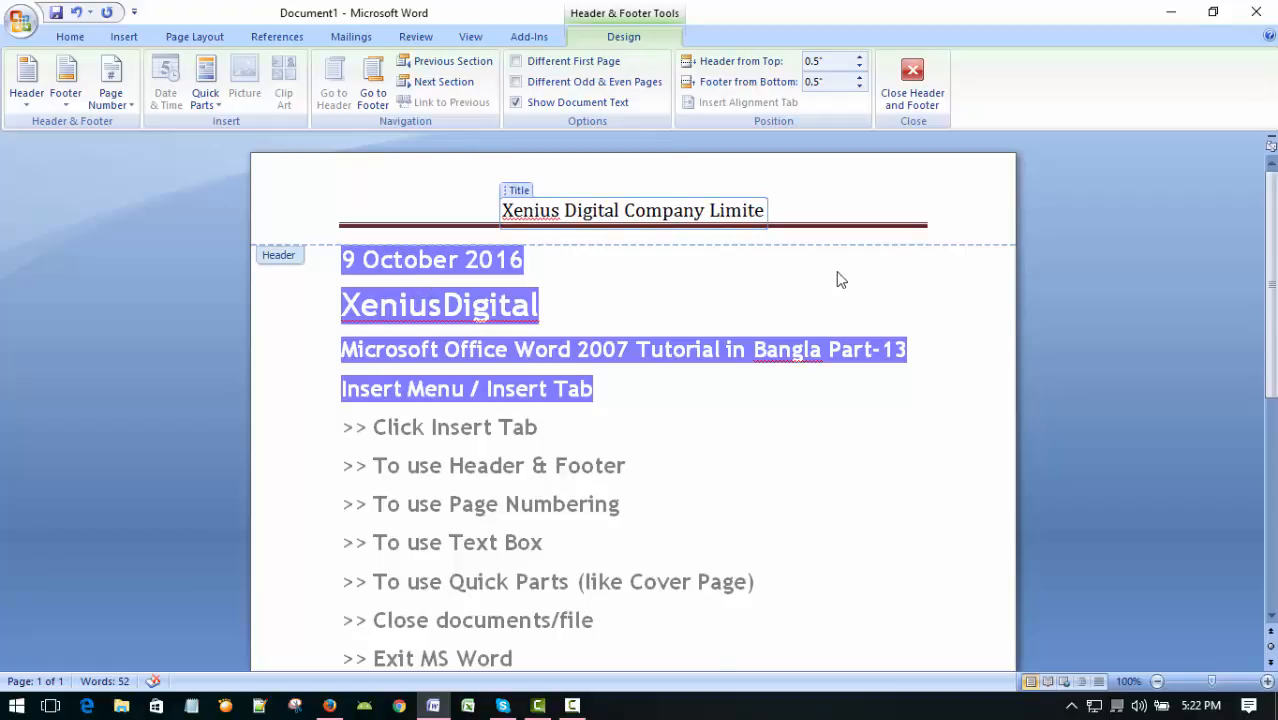
pyautogui.write('d')
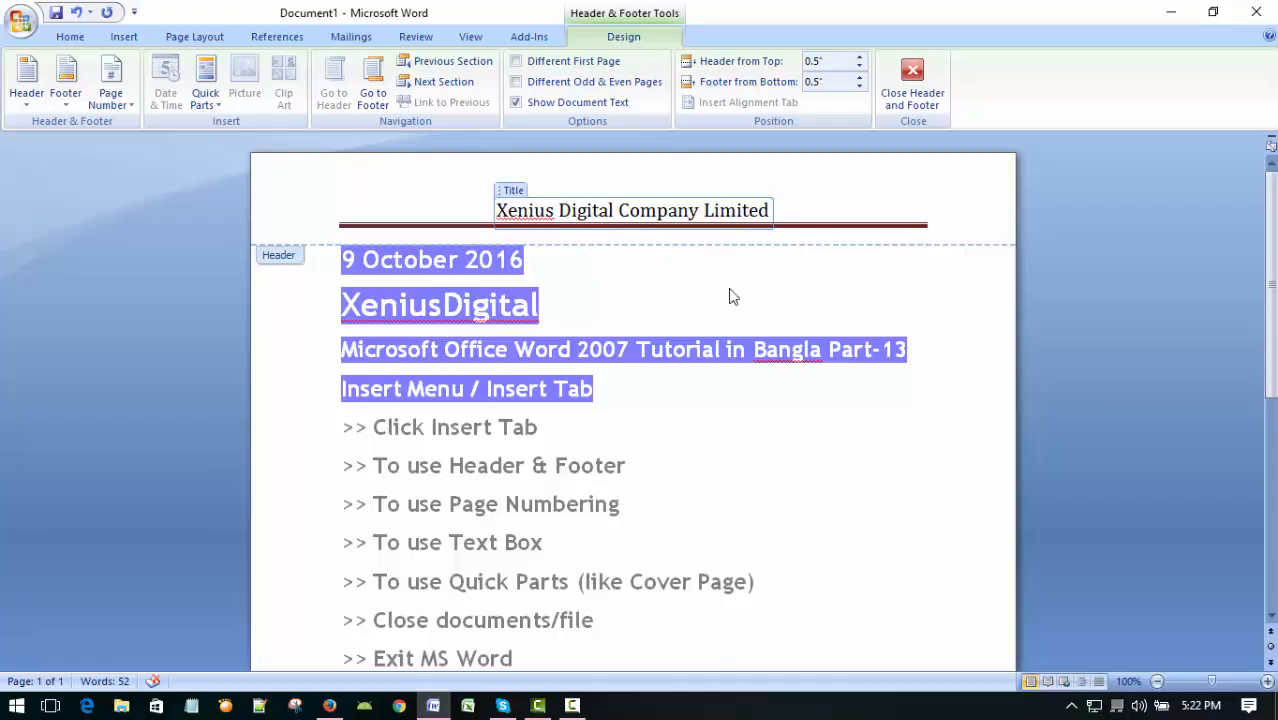
# Step: Start the page footer with the label "Address:" followed by a long underscore line, then begin a new line below it
pyautogui.scroll(-5, 750, 278)
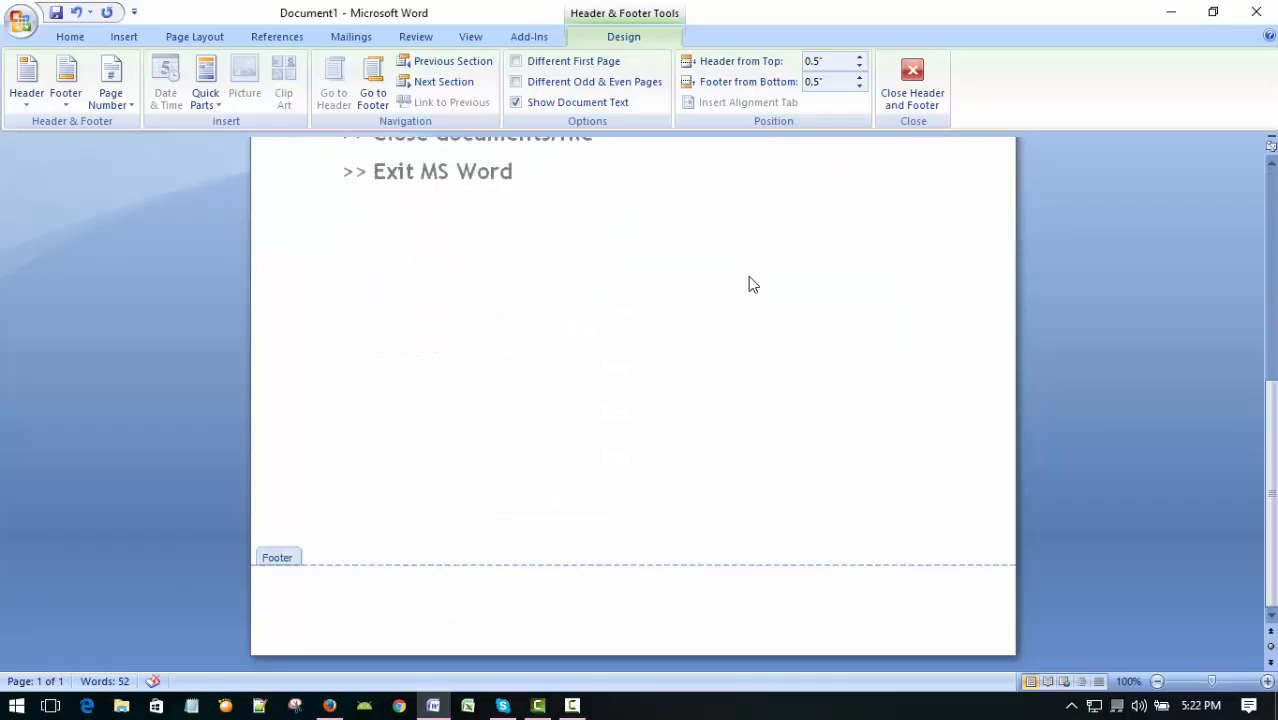
pyautogui.scroll(6, 752, 282)
pyautogui.scroll(1, 741, 286)
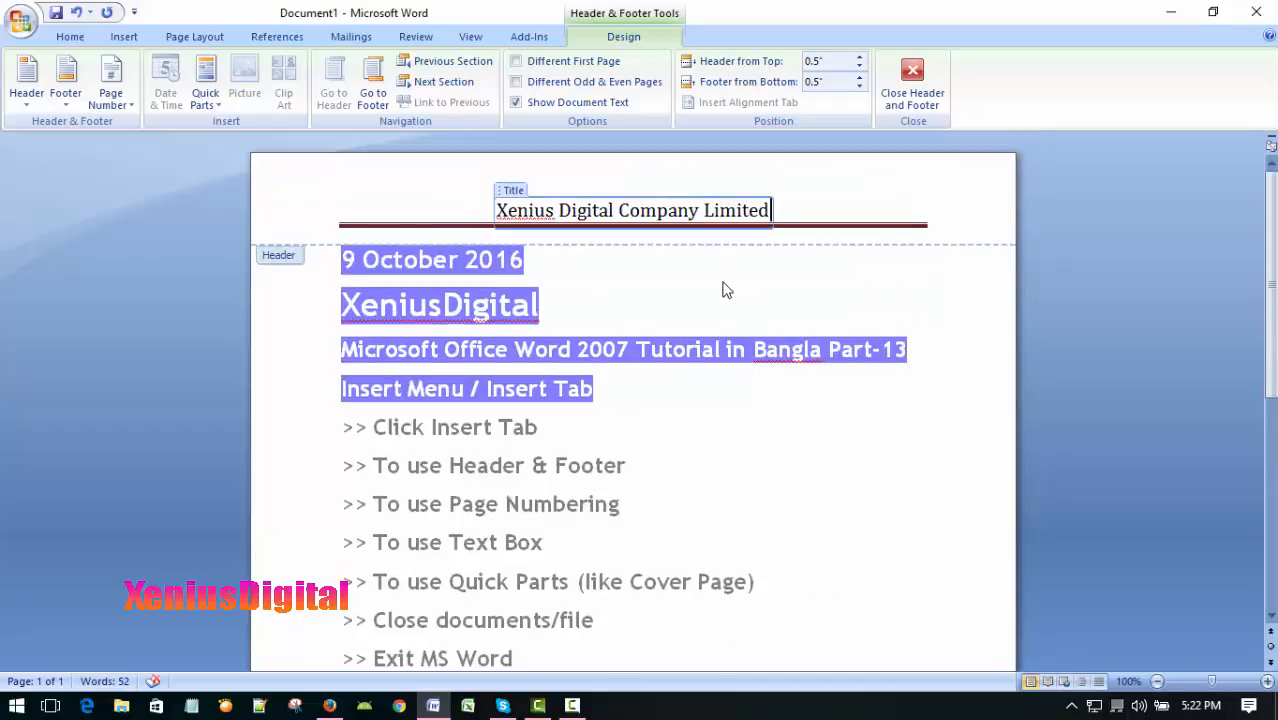
pyautogui.scroll(-5, 727, 290)
pyautogui.scroll(5, 724, 300)
pyautogui.scroll(-5, 765, 322)
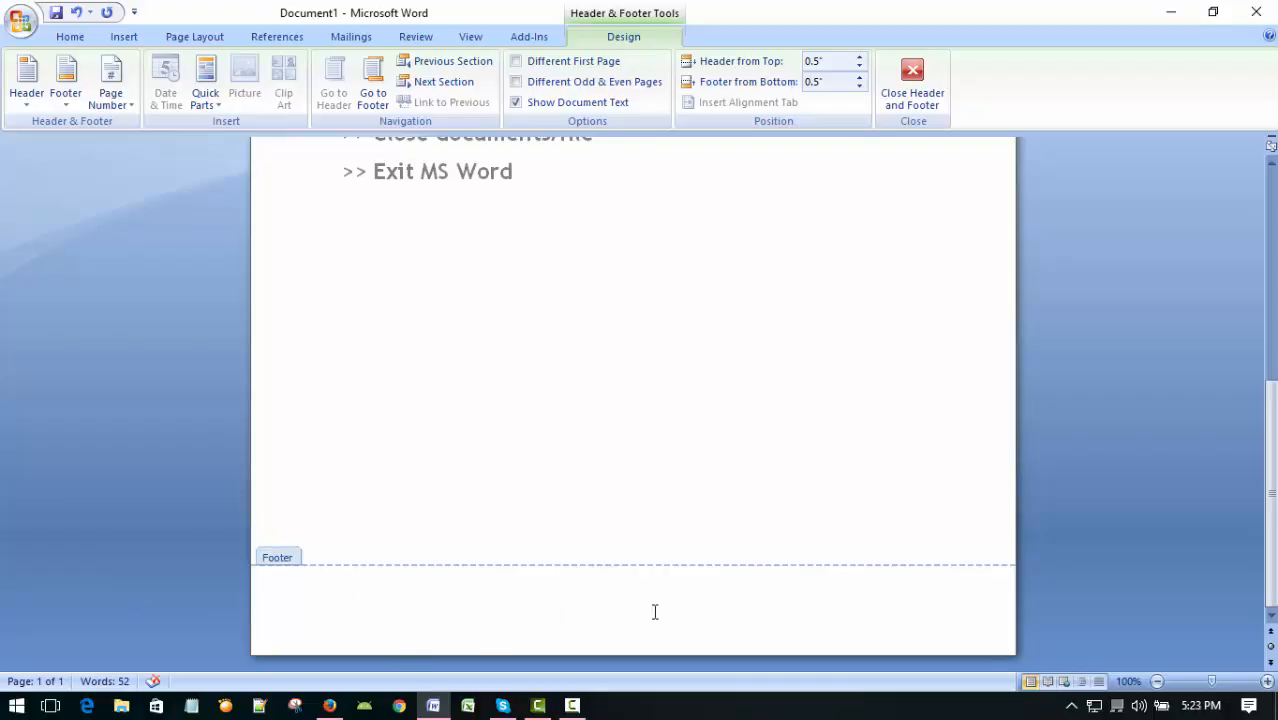
pyautogui.click(617, 607)
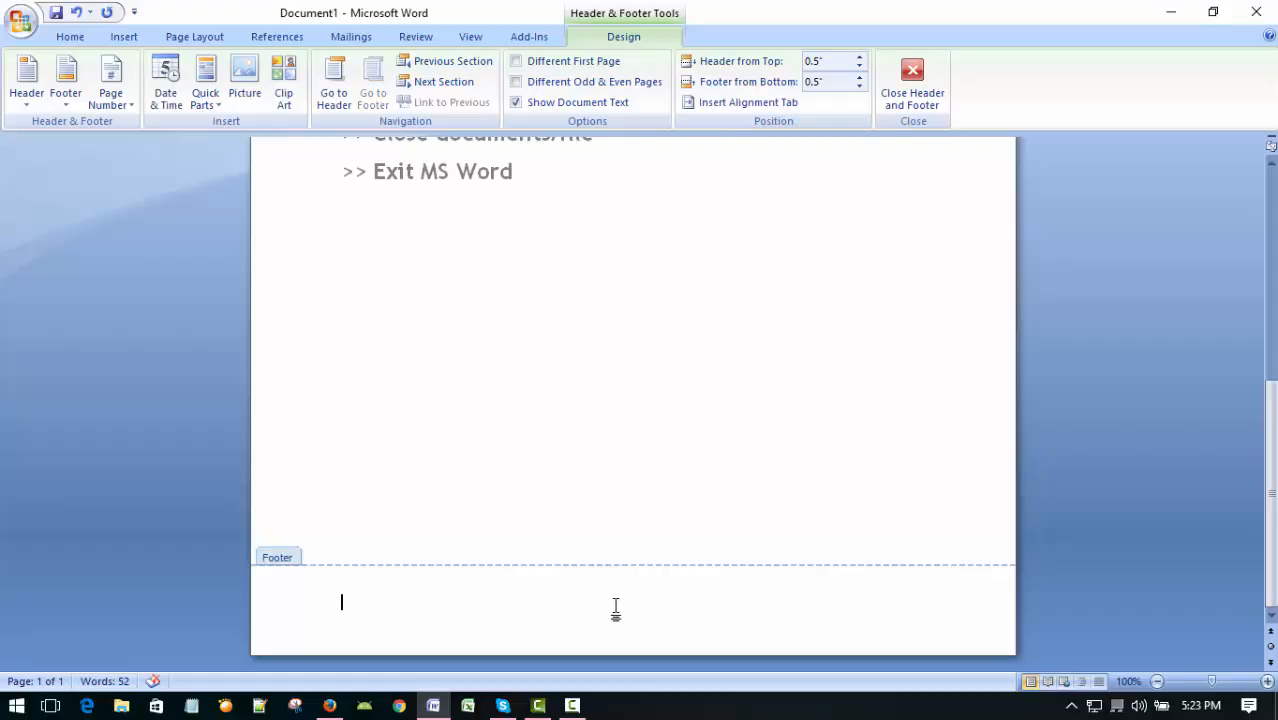
pyautogui.write('Address:__________________')
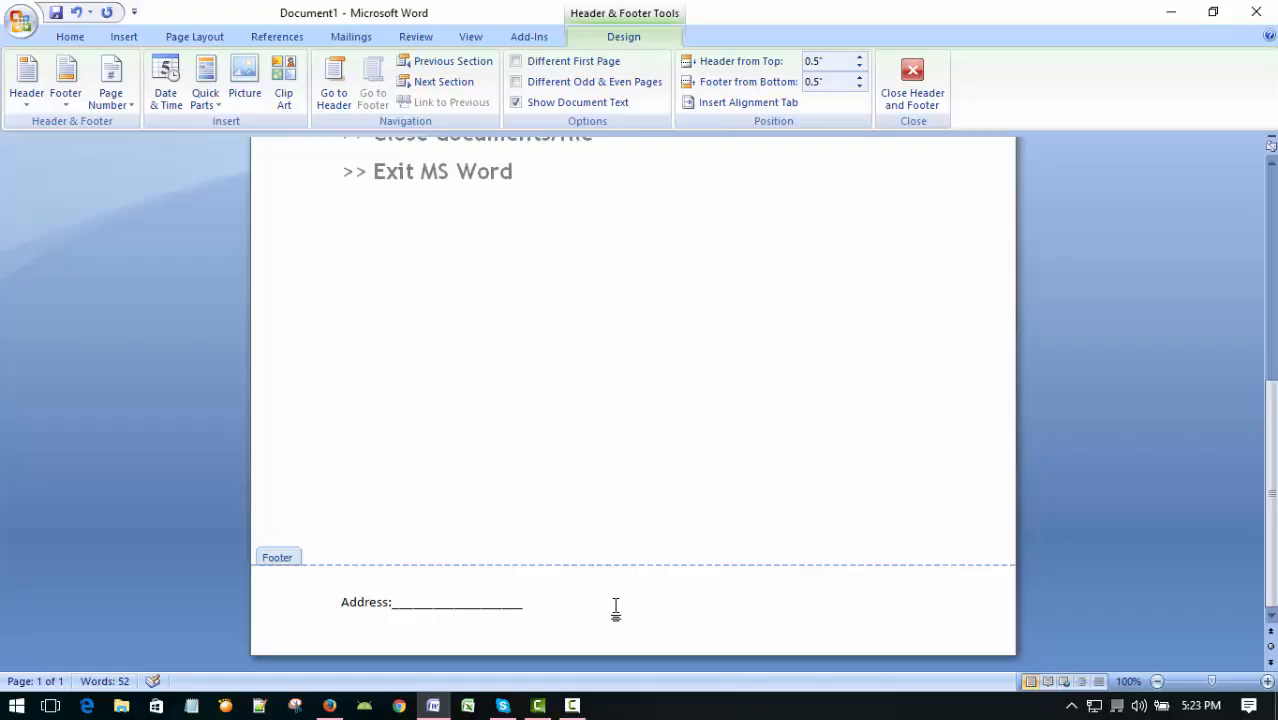
pyautogui.write('___________________________________________')
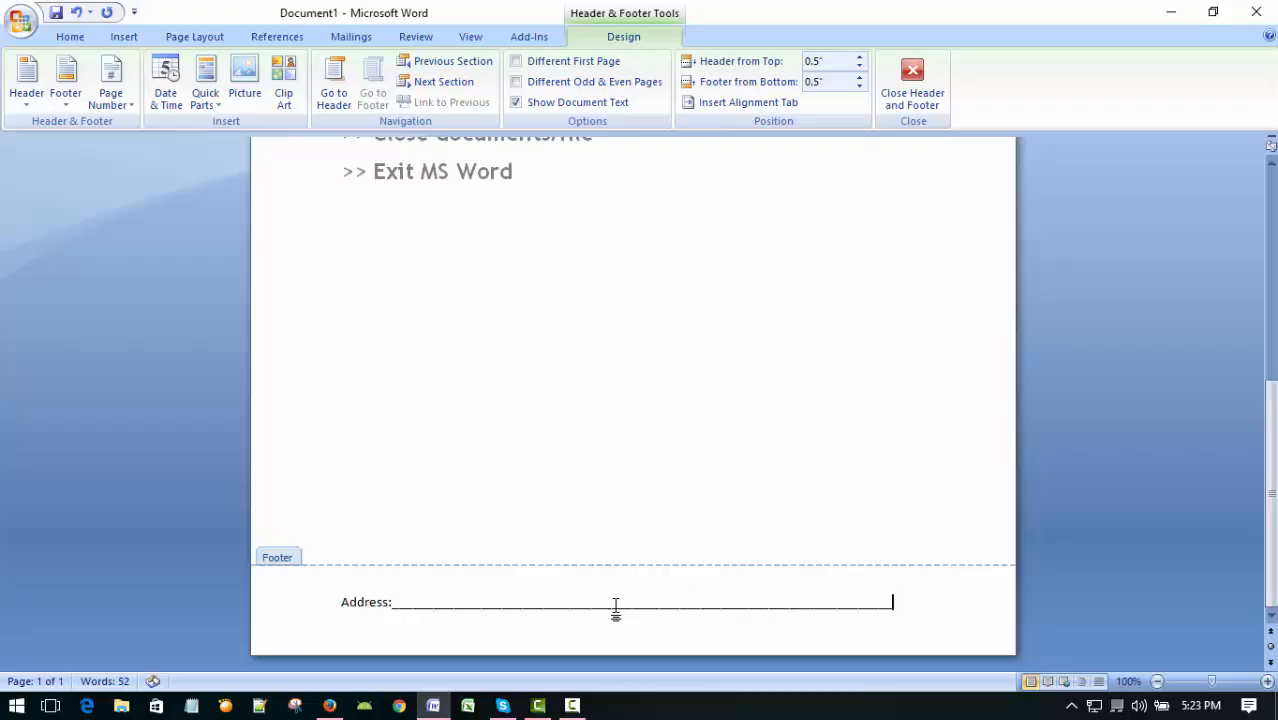
pyautogui.press('Return')
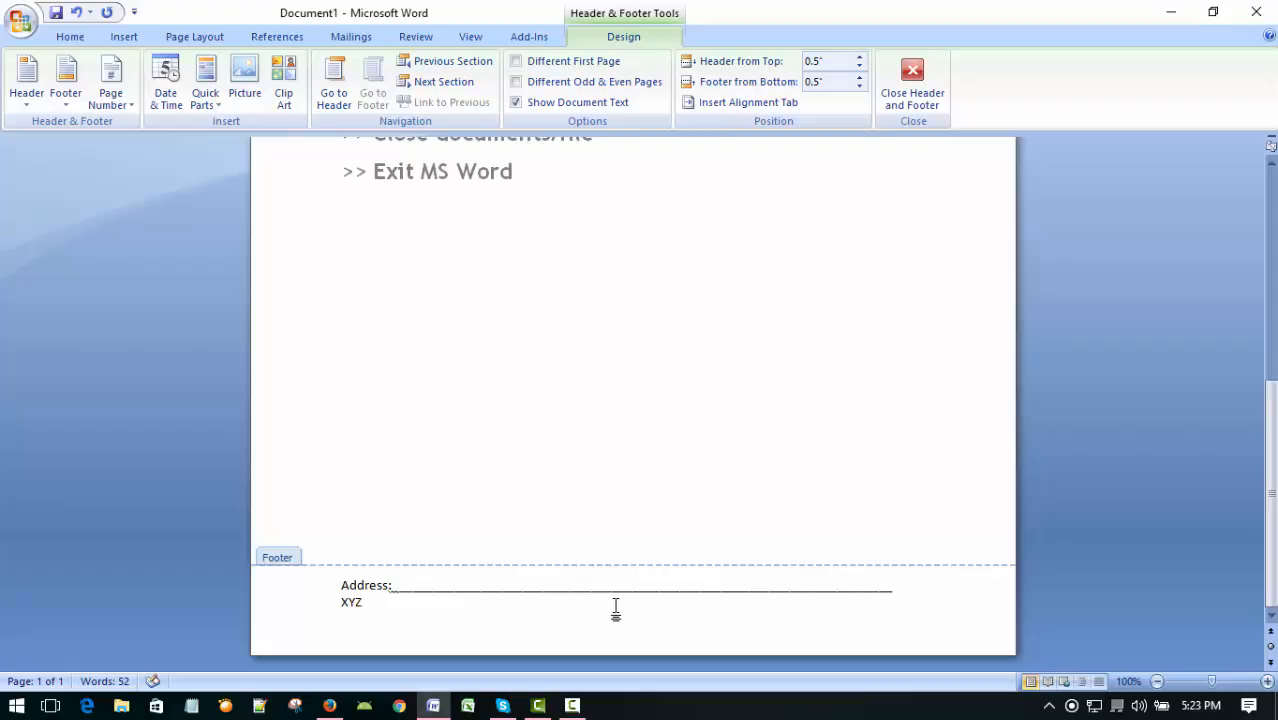
# Step: Enter the company's postal address, telephone number and country on the footer's second line
pyautogui.write('XYZ Rampura,')
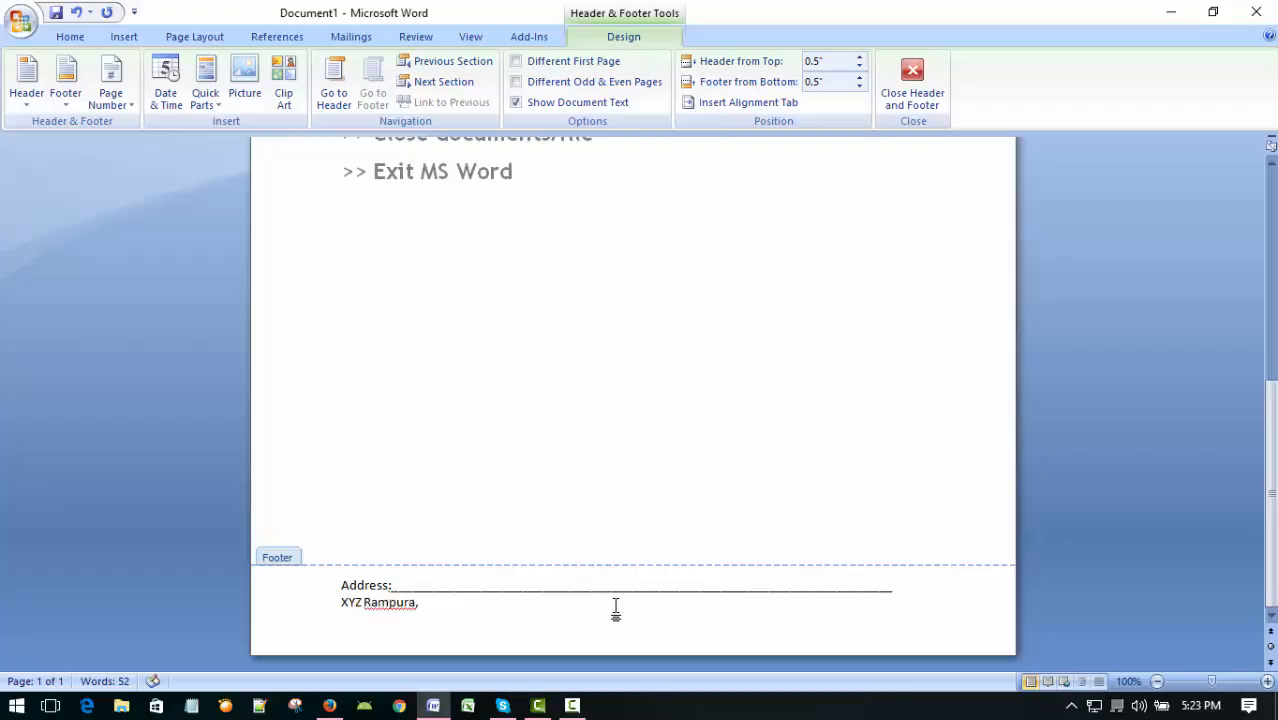
pyautogui.write(' Dhaka, Tel: 976665555,  ban')
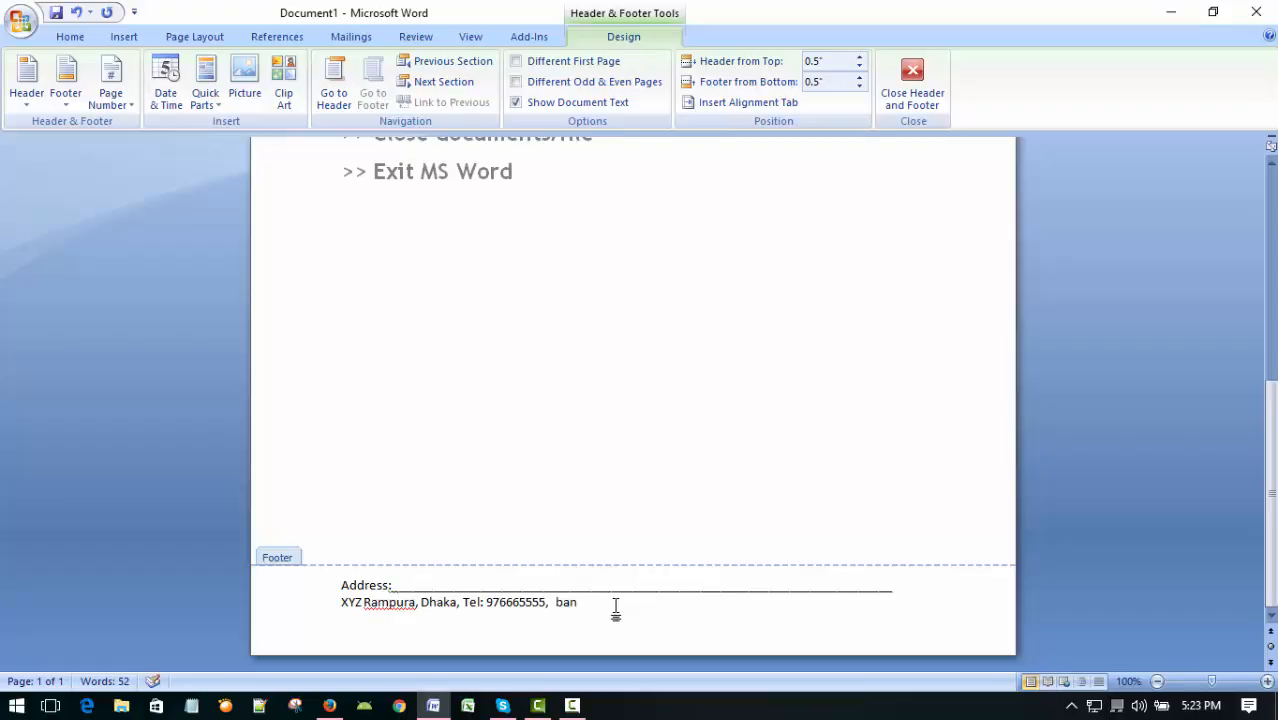
pyautogui.press('BackSpace')
pyautogui.press('BackSpace')
pyautogui.press('BackSpace')
pyautogui.write('esh')
# Step: Check the header and footer on the first page, and leave header and footer editing for the document body
pyautogui.scroll(10, 662, 573)
pyautogui.scroll(-4, 660, 575)
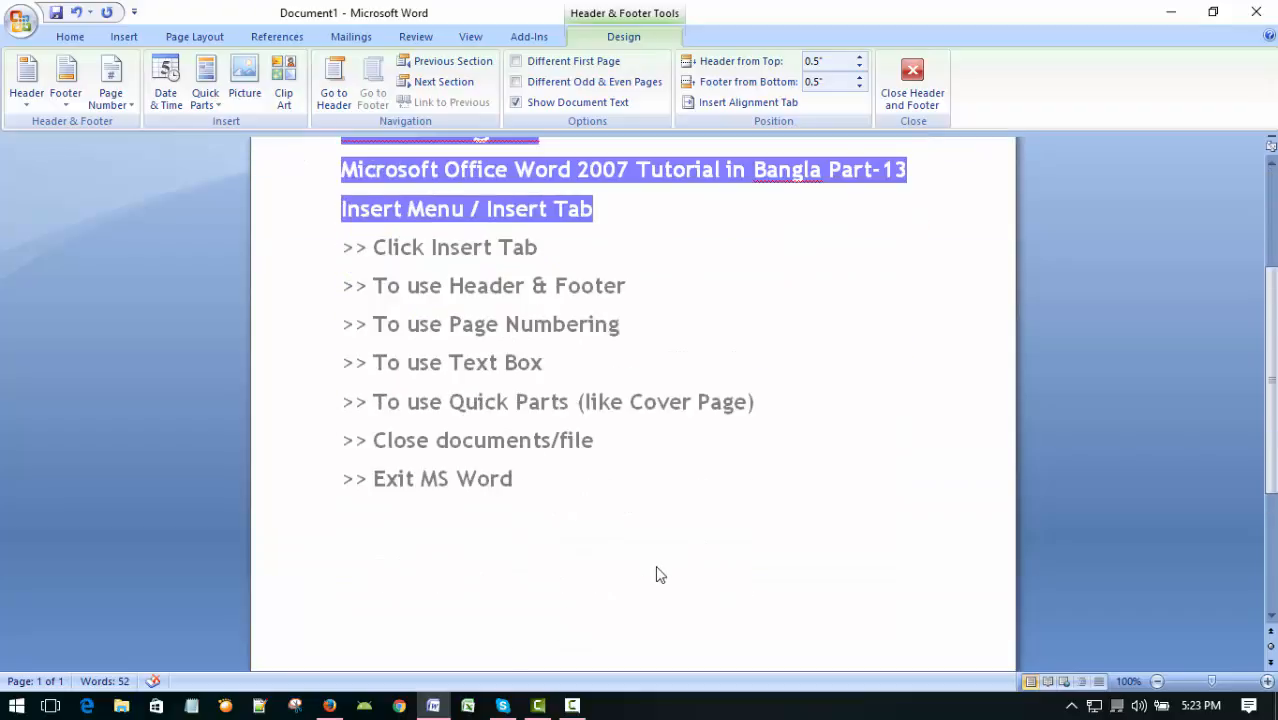
pyautogui.scroll(4, 660, 575)
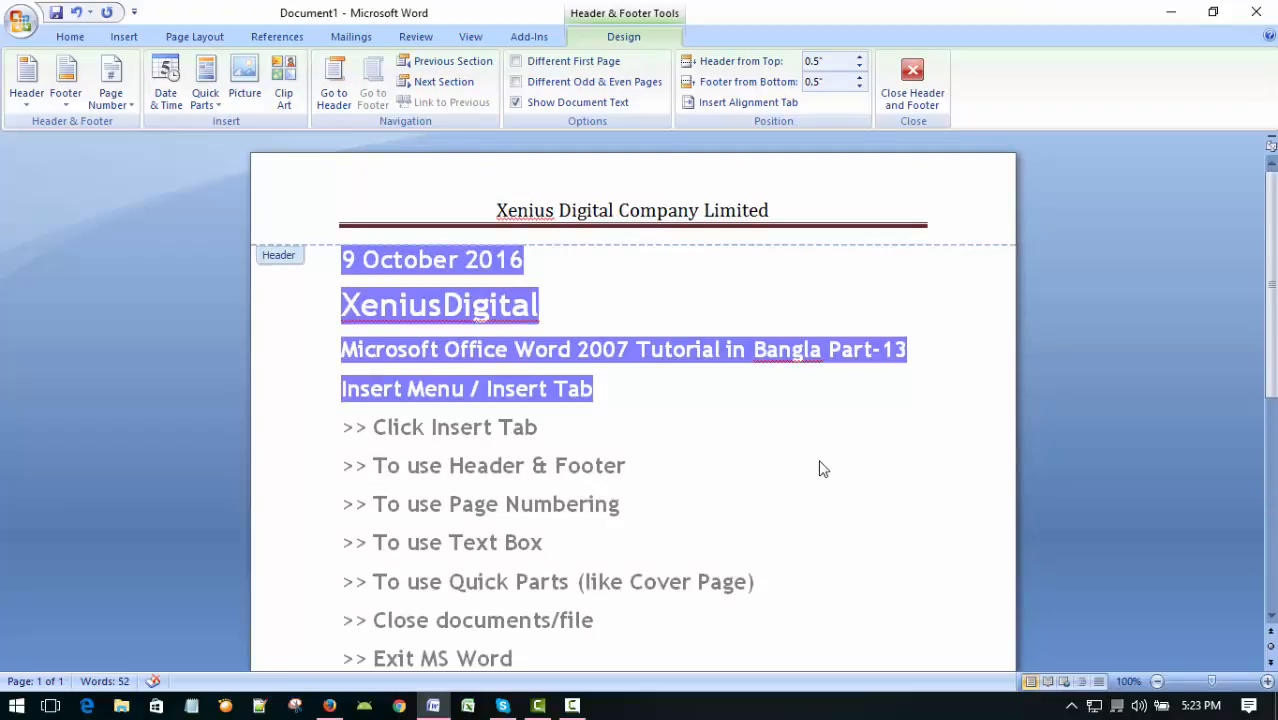
pyautogui.scroll(-10, 787, 445)
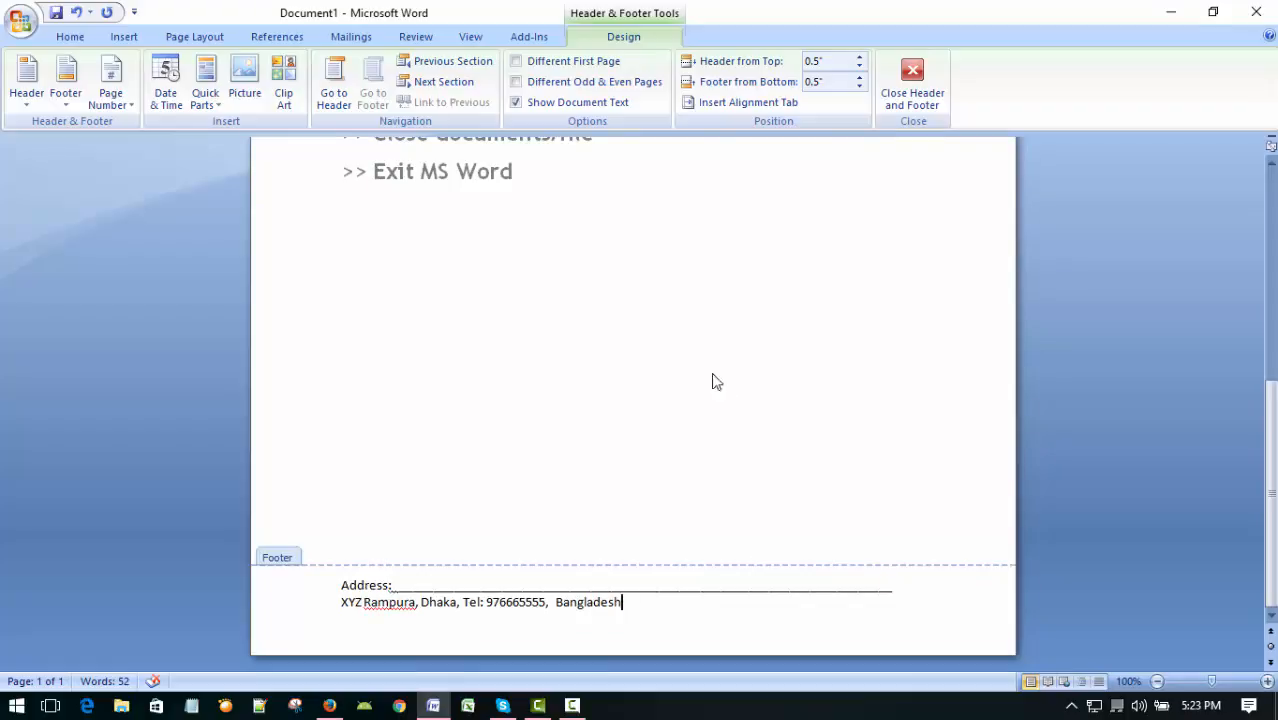
pyautogui.scroll(9, 716, 385)
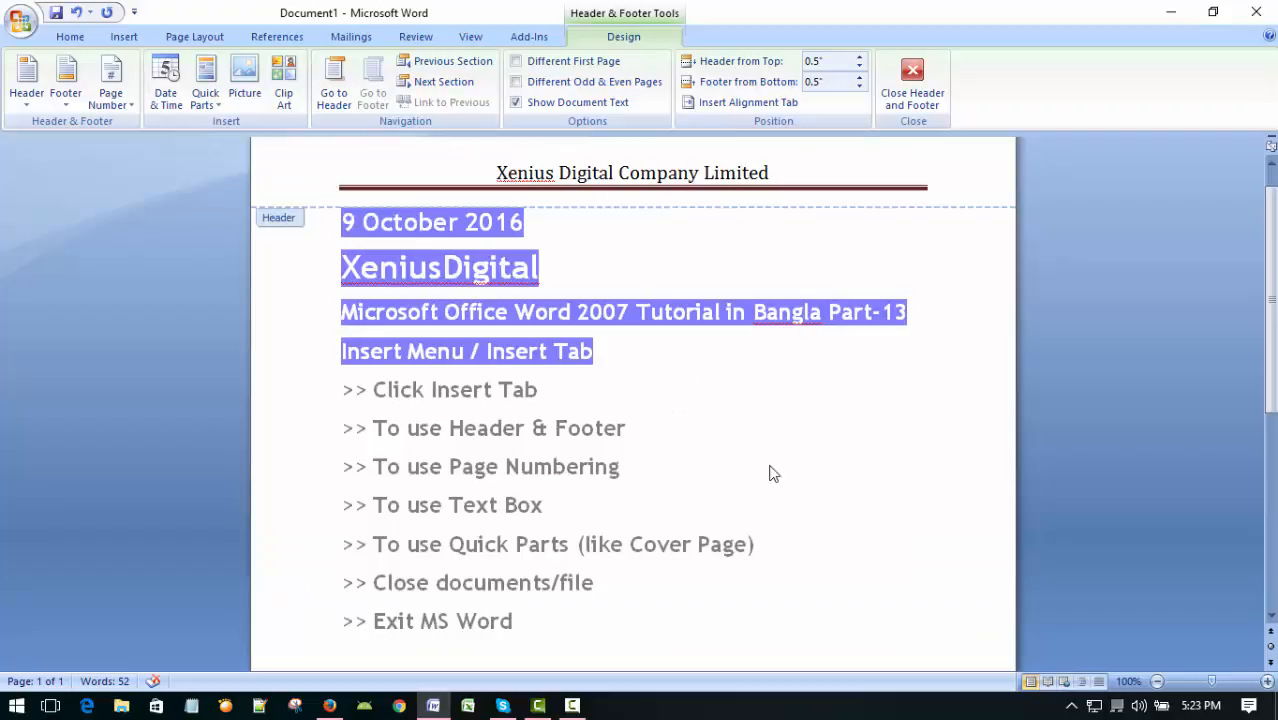
pyautogui.scroll(1, 790, 432)
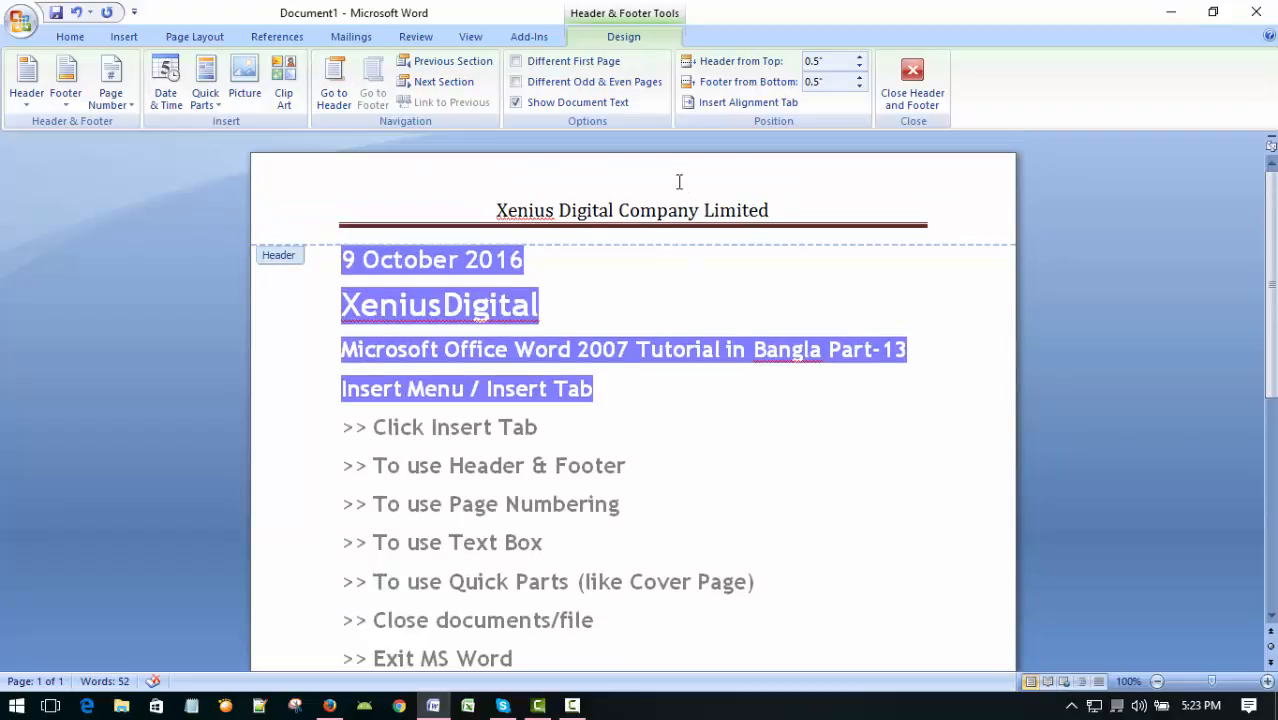
pyautogui.doubleClick(702, 399)
# Step: Insert ten page breaks after the "Exit MS Word" line to extend the document to 11 pages
pyautogui.scroll(-8, 724, 392)
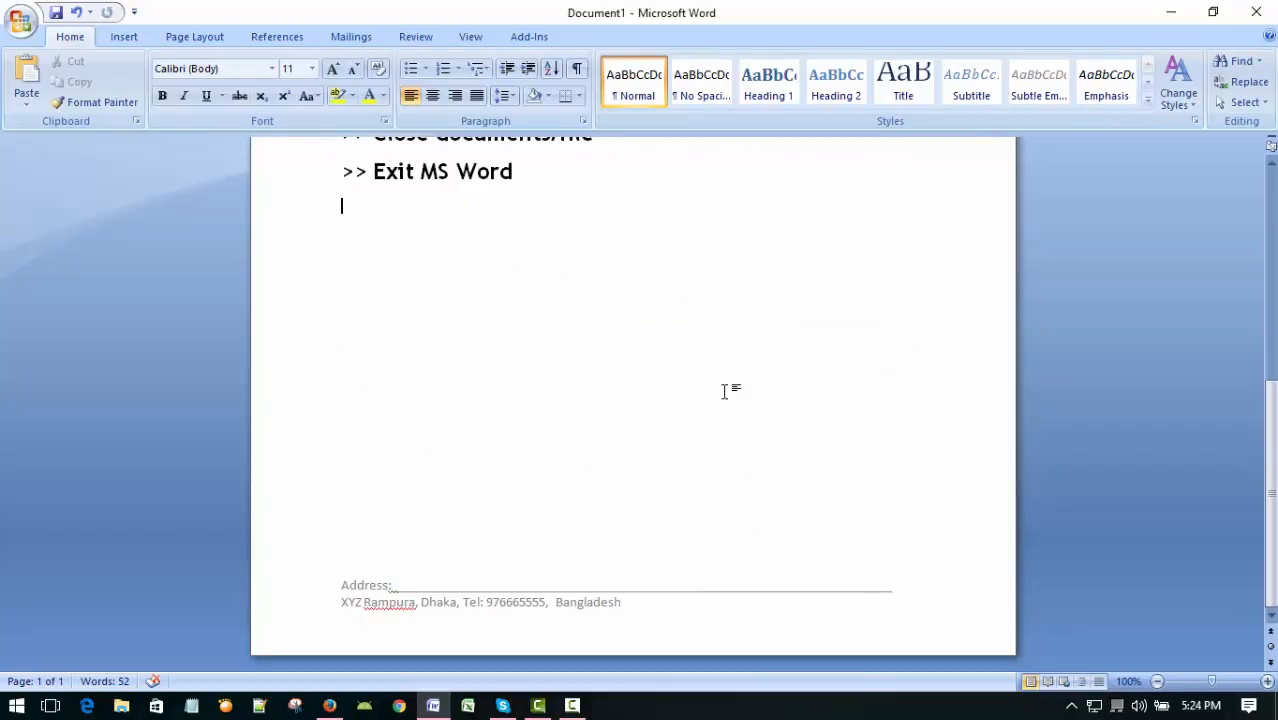
pyautogui.scroll(8, 724, 391)
pyautogui.scroll(-8, 724, 391)
pyautogui.hotkey('ctrl', 'Return')
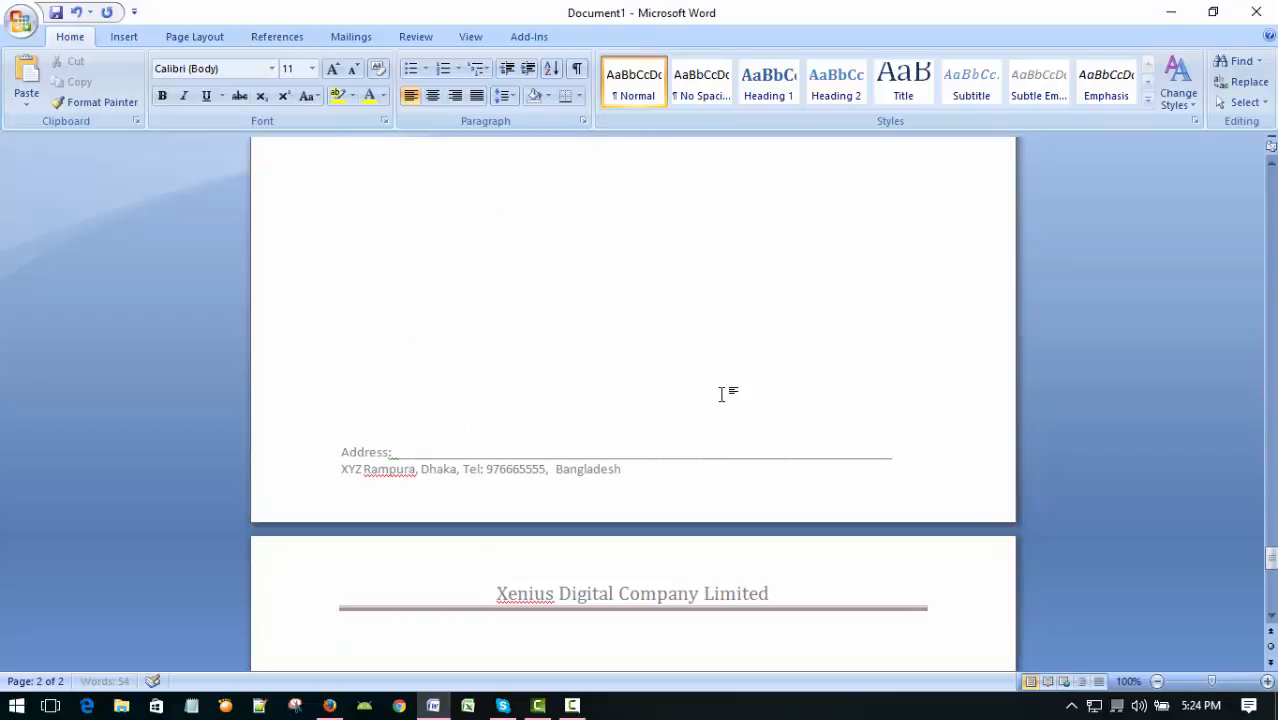
pyautogui.hotkey('ctrl', 'Return')
pyautogui.hotkey('ctrl', 'Return')
pyautogui.hotkey('ctrl', 'Return')
pyautogui.hotkey('ctrl', 'Return')
pyautogui.hotkey('ctrl', 'Return')
pyautogui.hotkey('ctrl', 'Return')
pyautogui.hotkey('ctrl', 'Return')
pyautogui.hotkey('ctrl', 'Return')
pyautogui.hotkey('ctrl', 'Return')
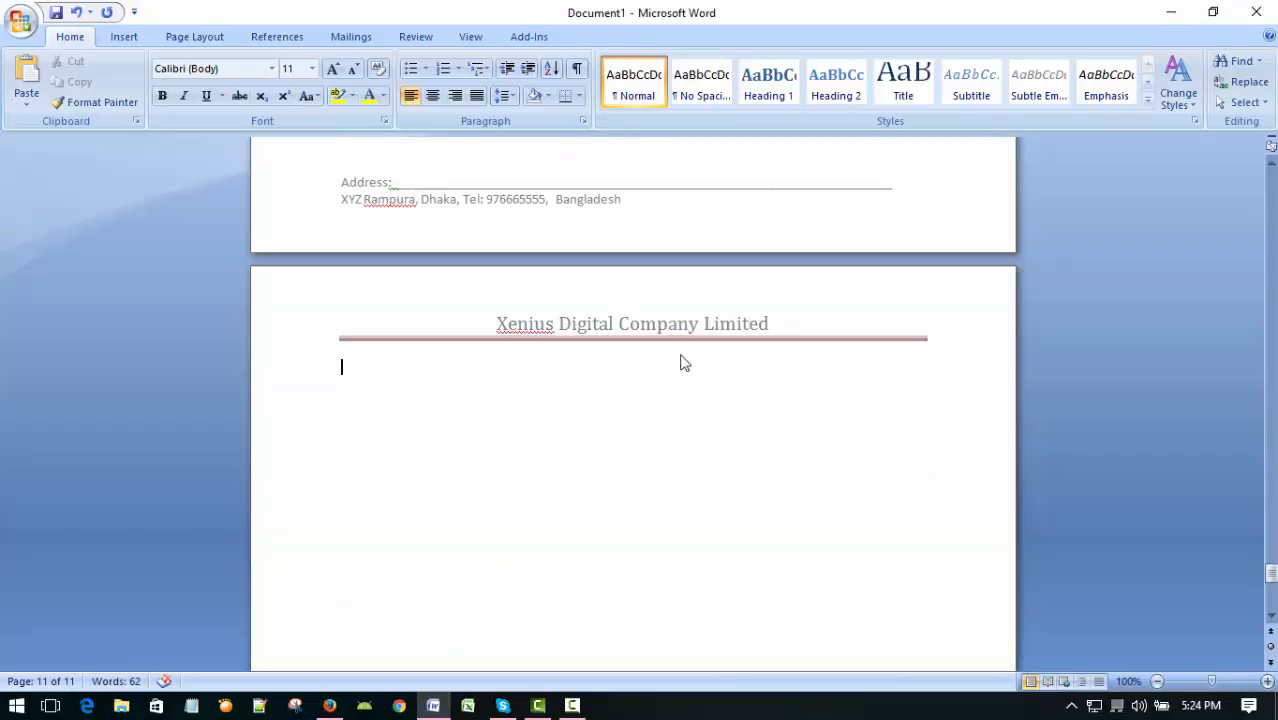
# Step: Examine the added blank pages for the company header and the address footer on each one
pyautogui.scroll(-5, 653, 458)
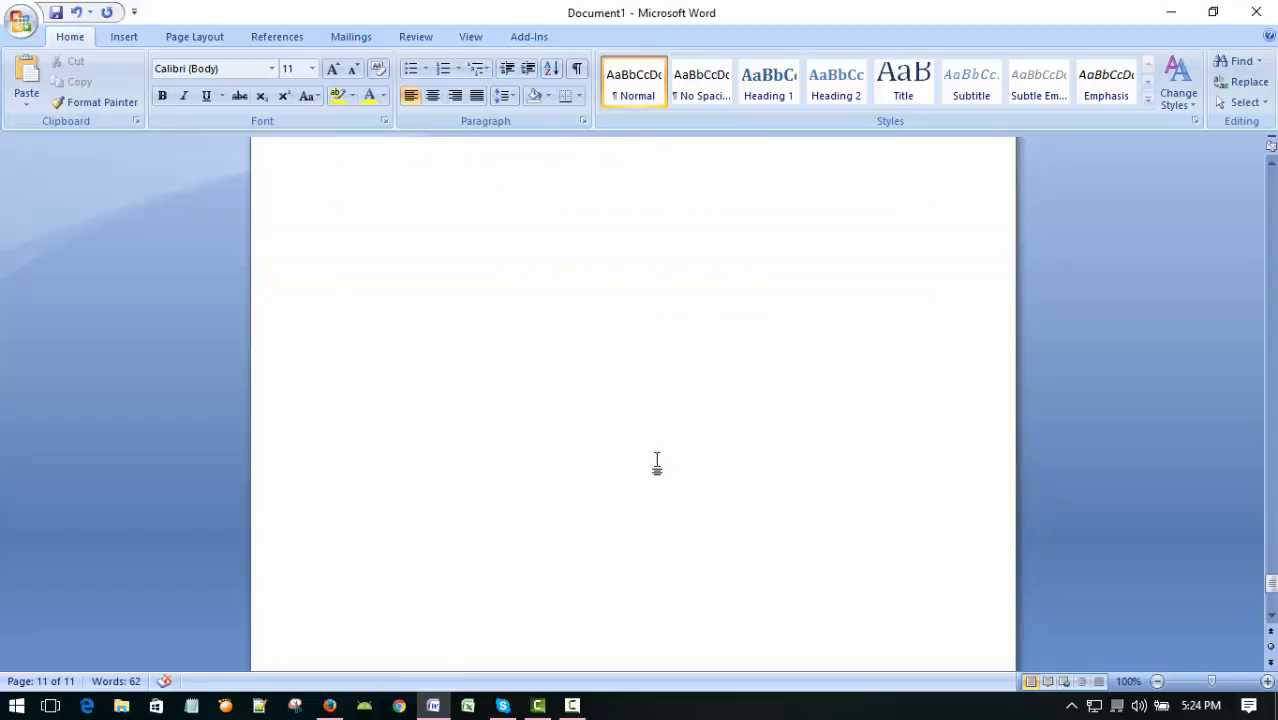
pyautogui.scroll(3, 653, 458)
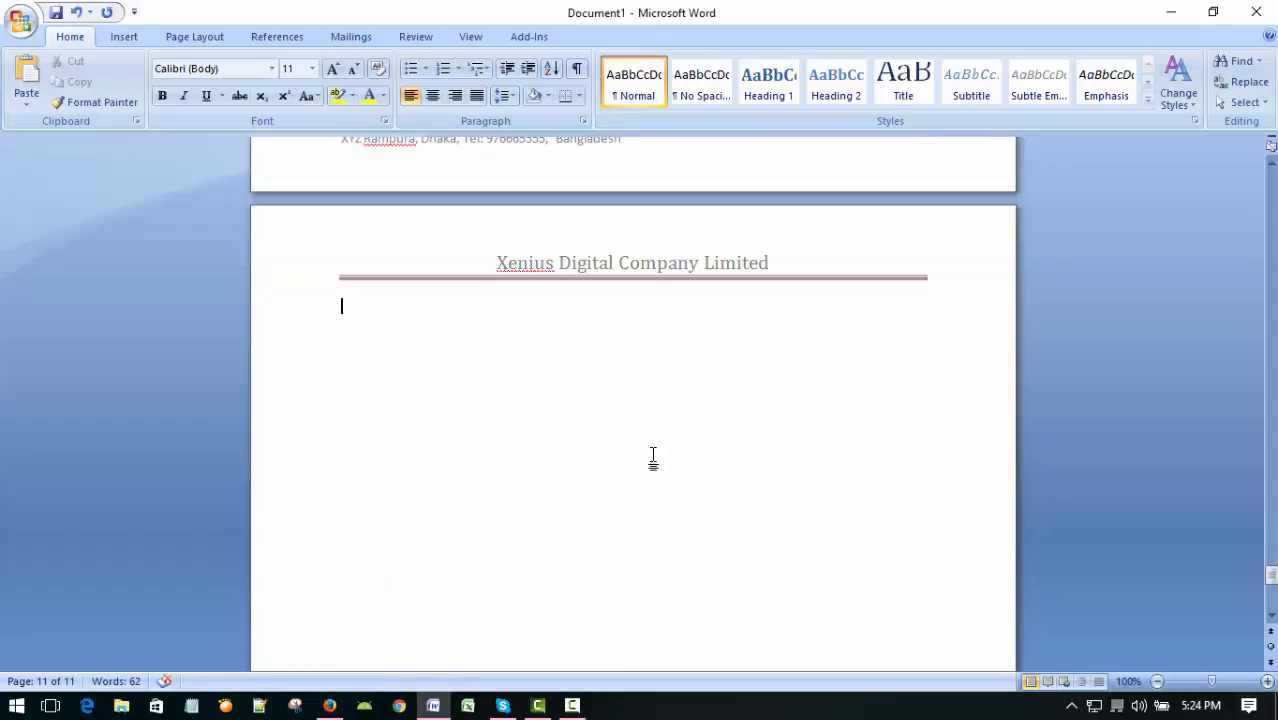
pyautogui.scroll(-6, 651, 458)
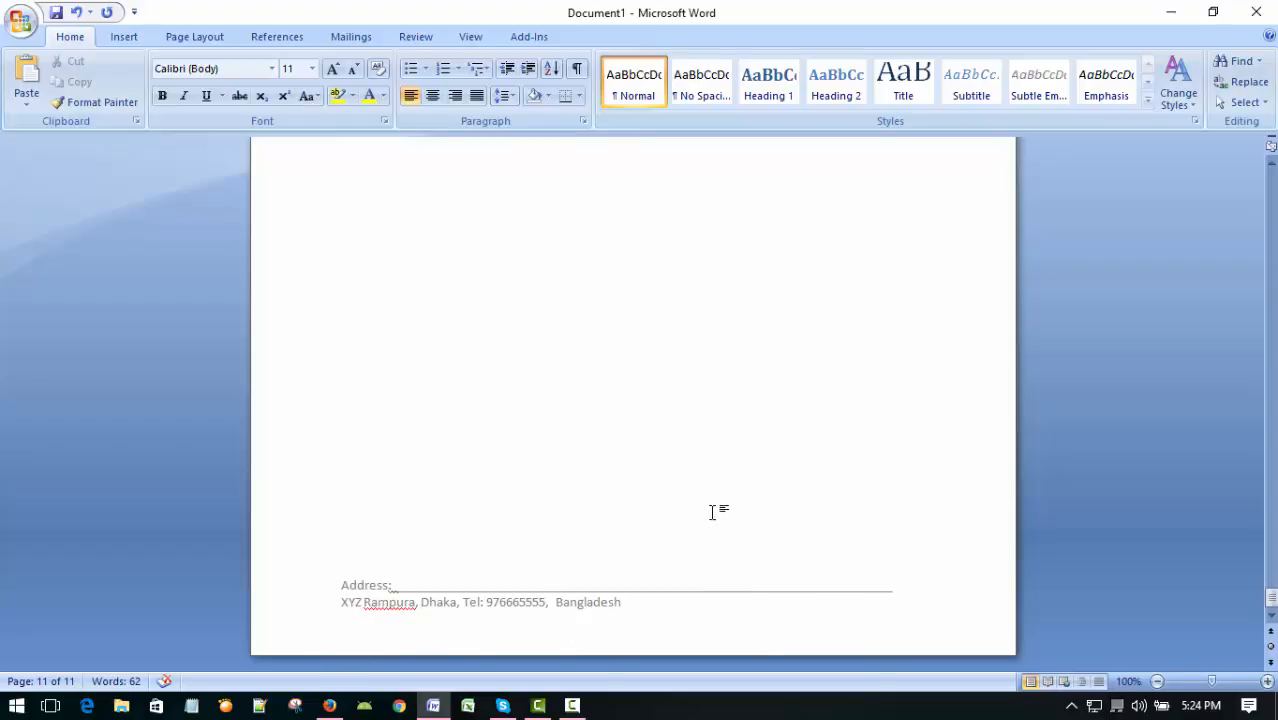
pyautogui.scroll(-7, 712, 512)
pyautogui.scroll(-3, 508, 491)
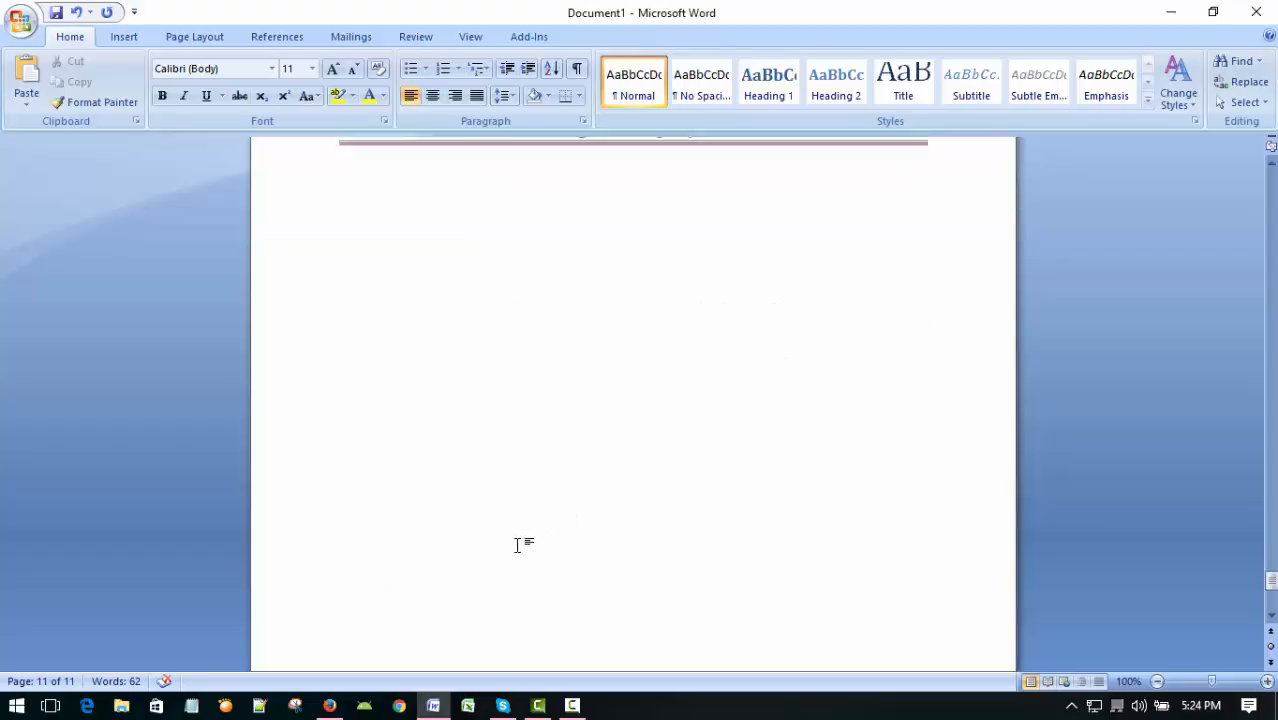
pyautogui.scroll(-10, 517, 545)
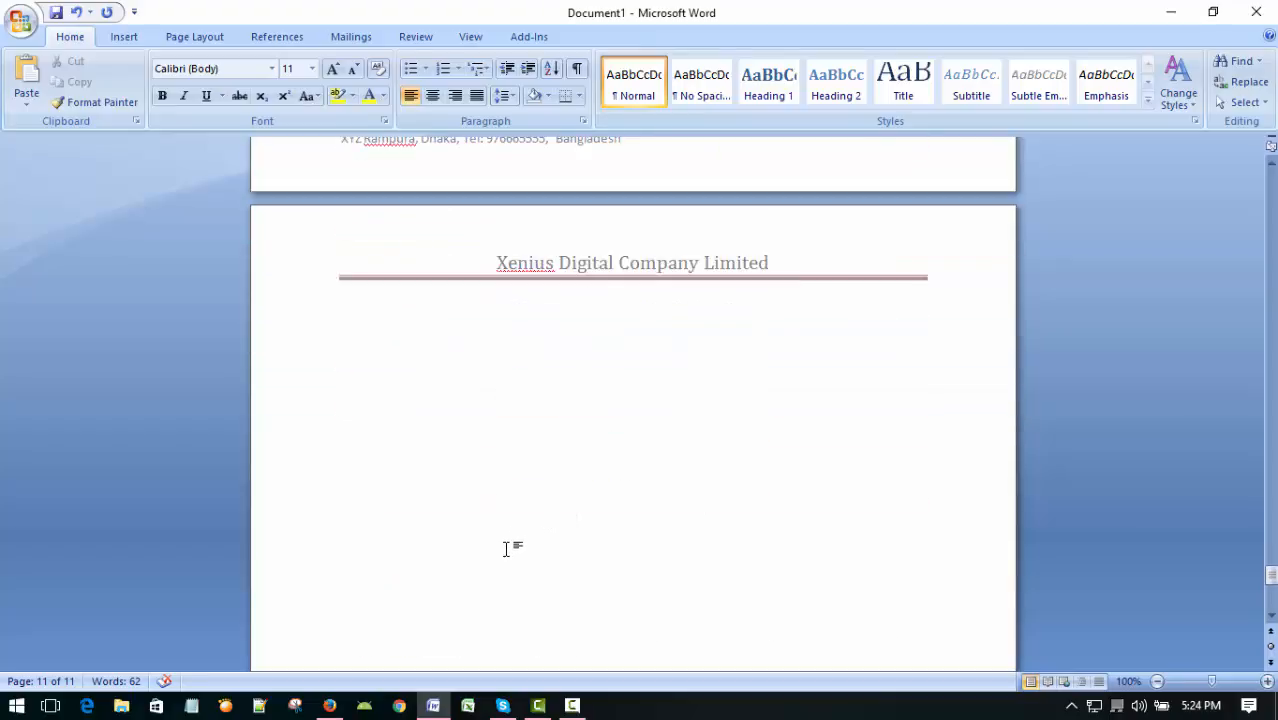
pyautogui.scroll(9, 506, 548)
pyautogui.scroll(-4, 505, 556)
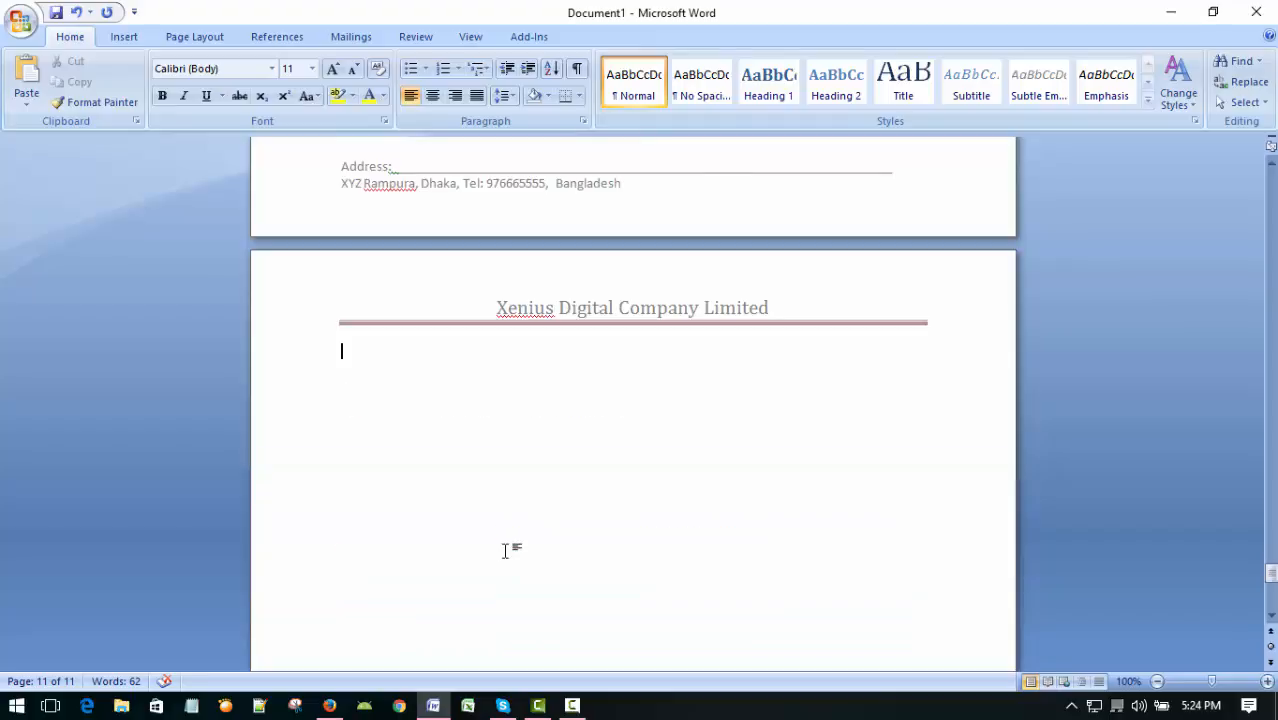
pyautogui.scroll(5, 507, 551)
pyautogui.scroll(-8, 503, 547)
pyautogui.scroll(5, 540, 545)
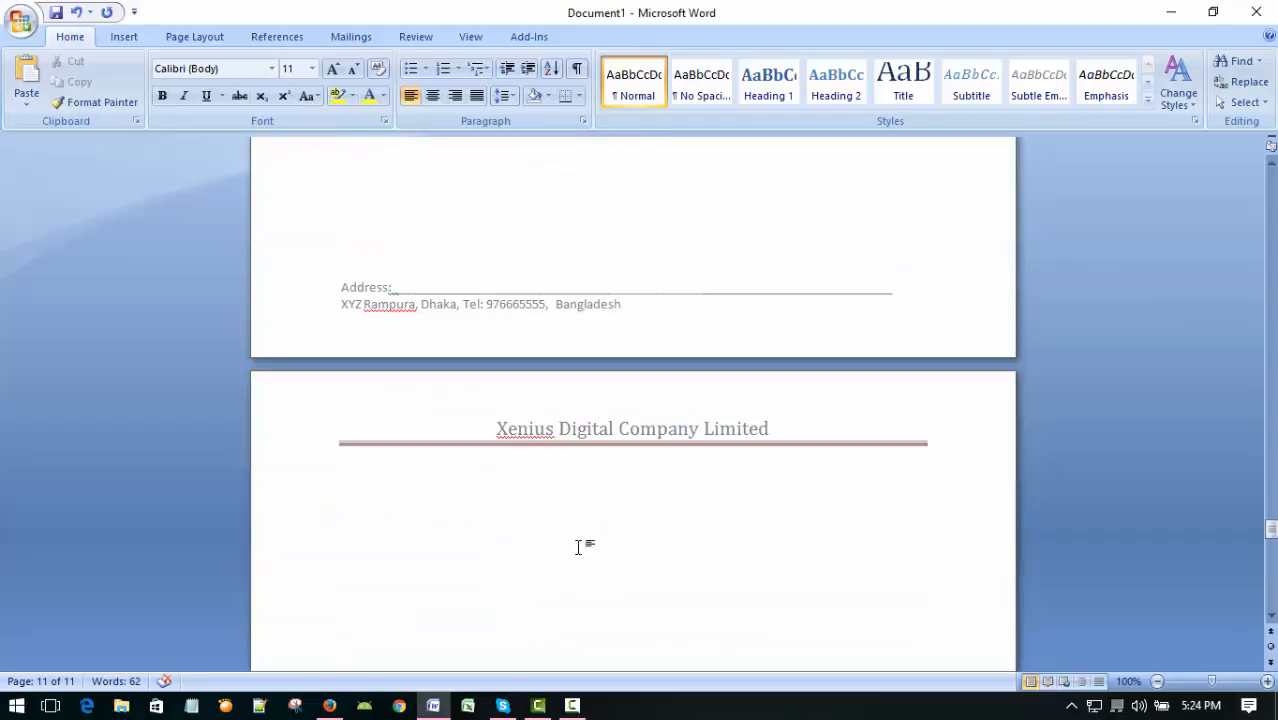
pyautogui.scroll(-5, 628, 571)
pyautogui.scroll(11, 627, 568)
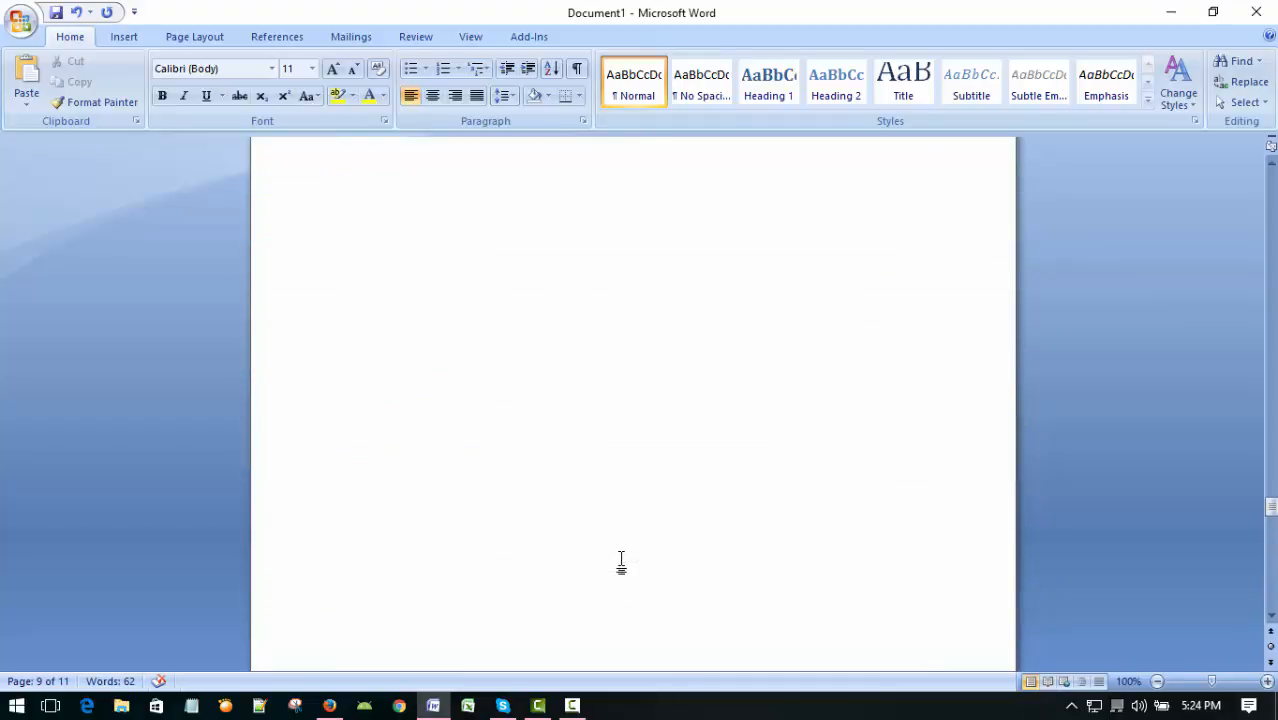
pyautogui.scroll(-5, 617, 562)
pyautogui.scroll(7, 617, 562)
pyautogui.scroll(-10, 602, 545)
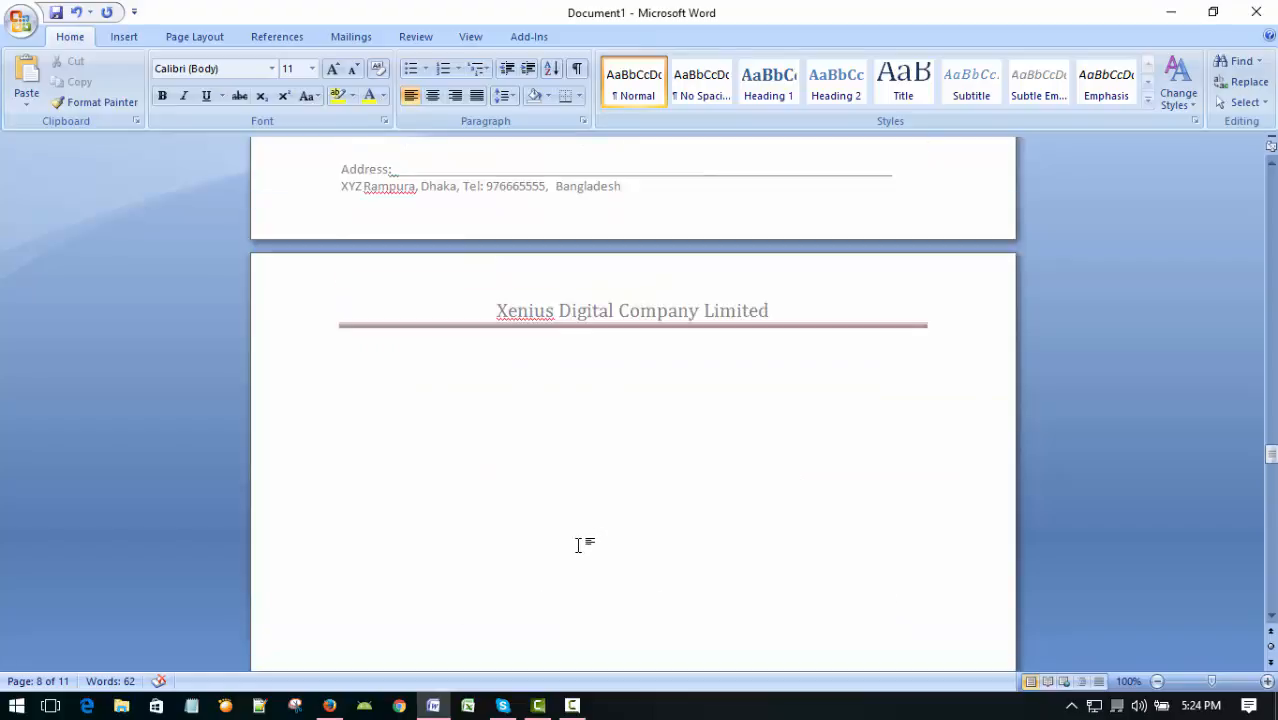
pyautogui.scroll(5, 579, 542)
pyautogui.scroll(3, 698, 470)
pyautogui.scroll(-7, 694, 465)
pyautogui.scroll(5, 692, 463)
pyautogui.scroll(-8, 683, 460)
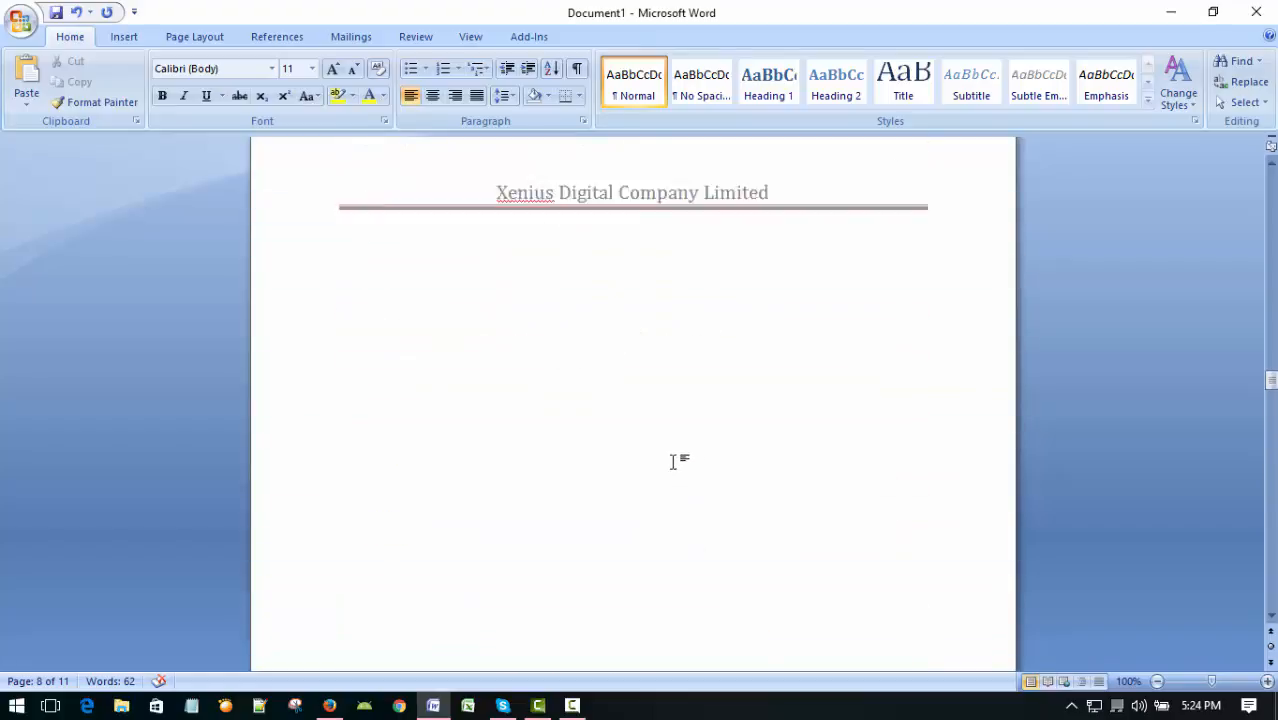
# Step: Examine the header and footer across the added pages, finishing at the tutorial outline on the first page
pyautogui.scroll(6, 676, 459)
pyautogui.click(124, 37)
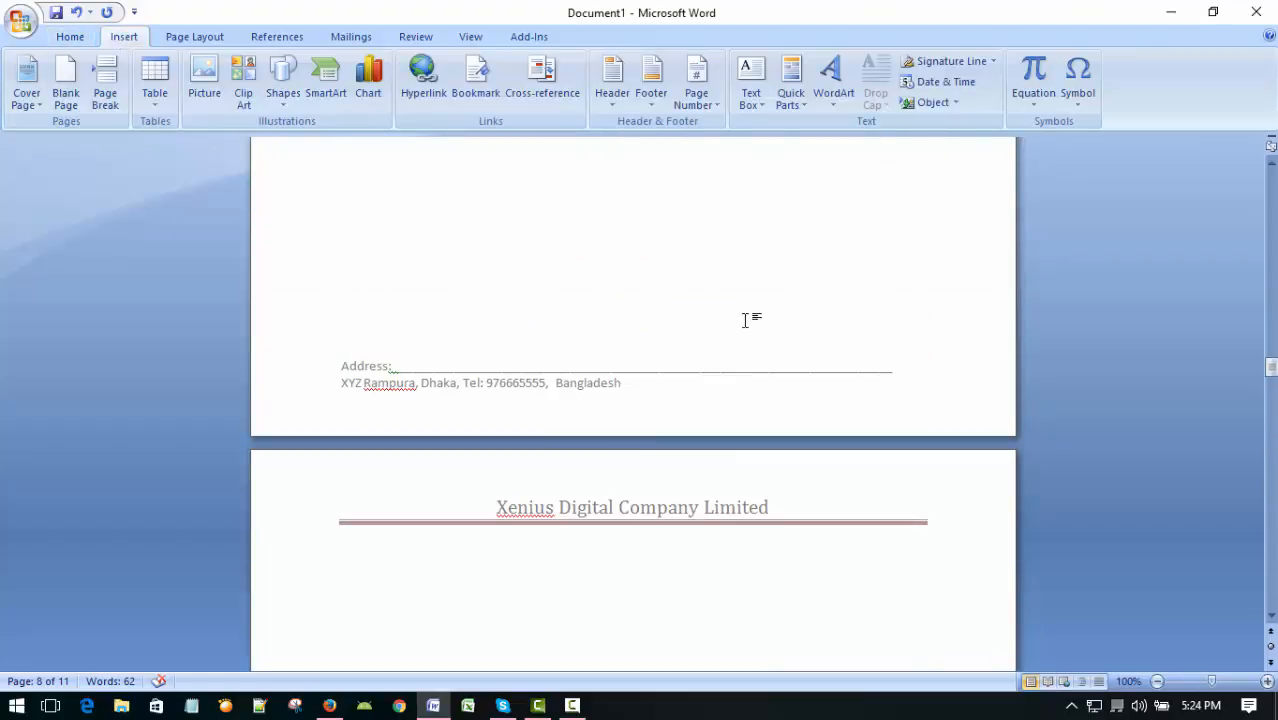
pyautogui.scroll(-7, 740, 318)
pyautogui.scroll(9, 753, 325)
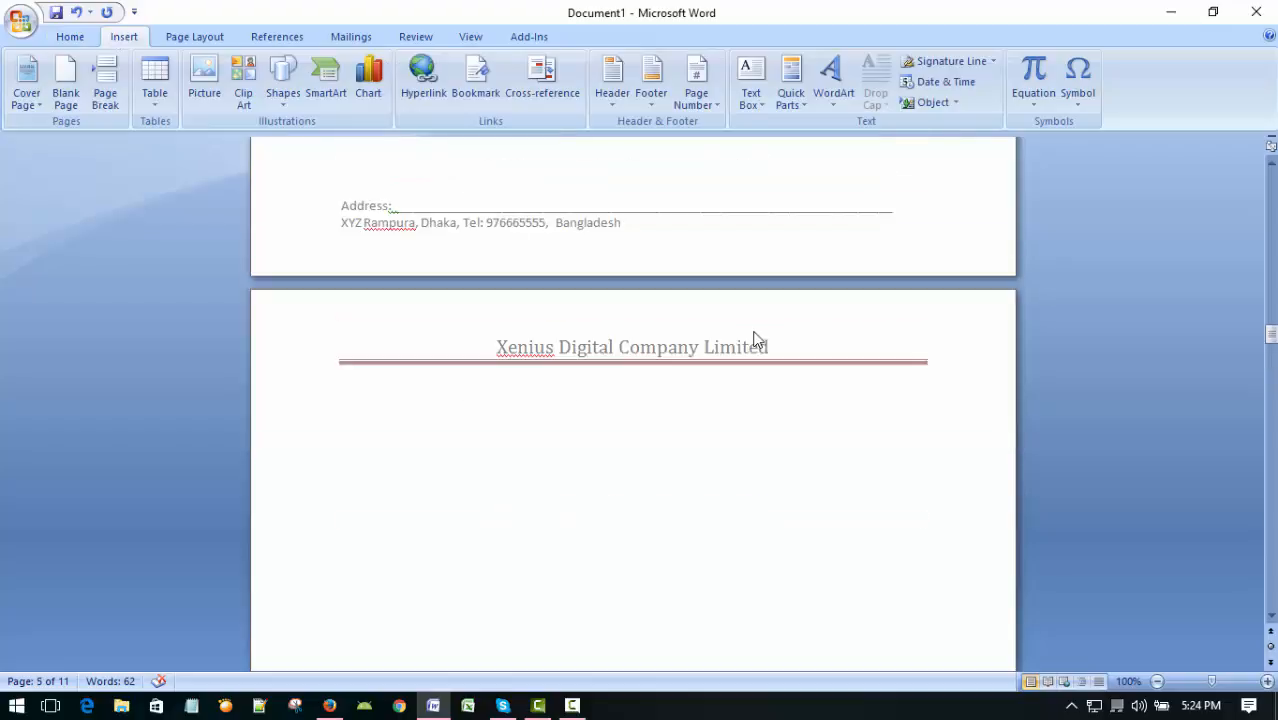
pyautogui.scroll(-8, 752, 328)
pyautogui.scroll(10, 752, 328)
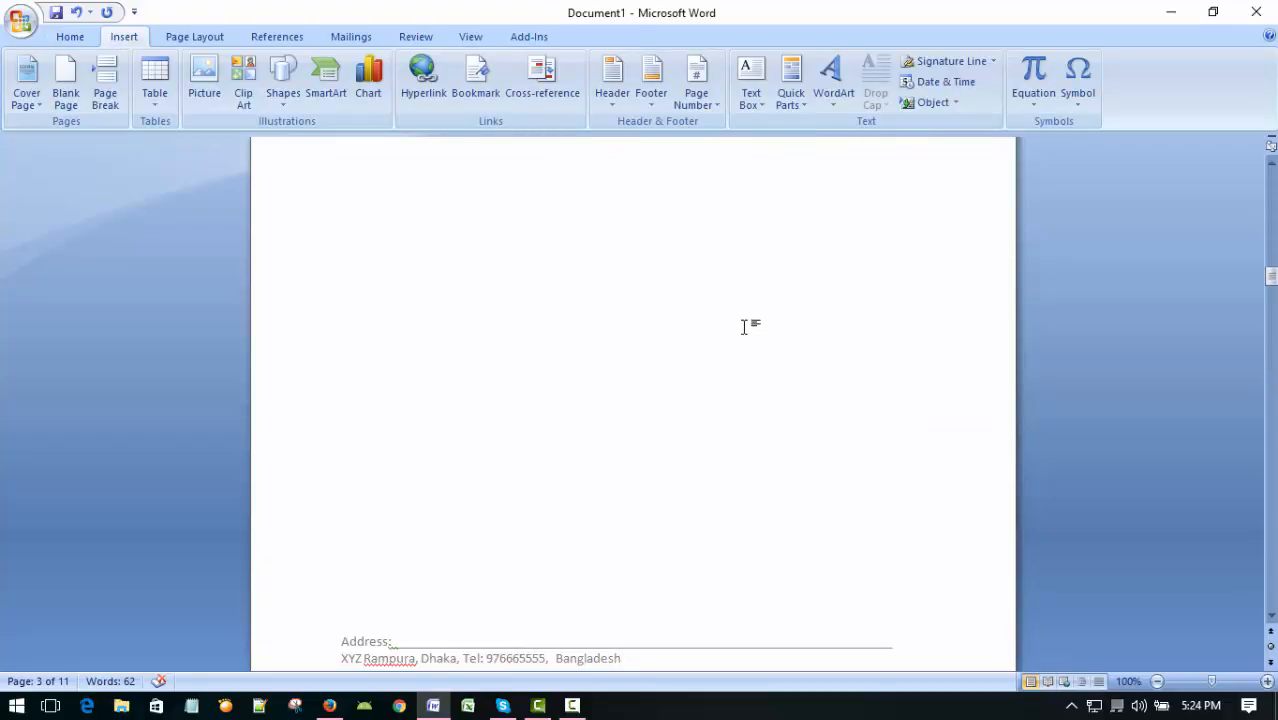
pyautogui.scroll(-6, 742, 325)
pyautogui.scroll(-12, 738, 322)
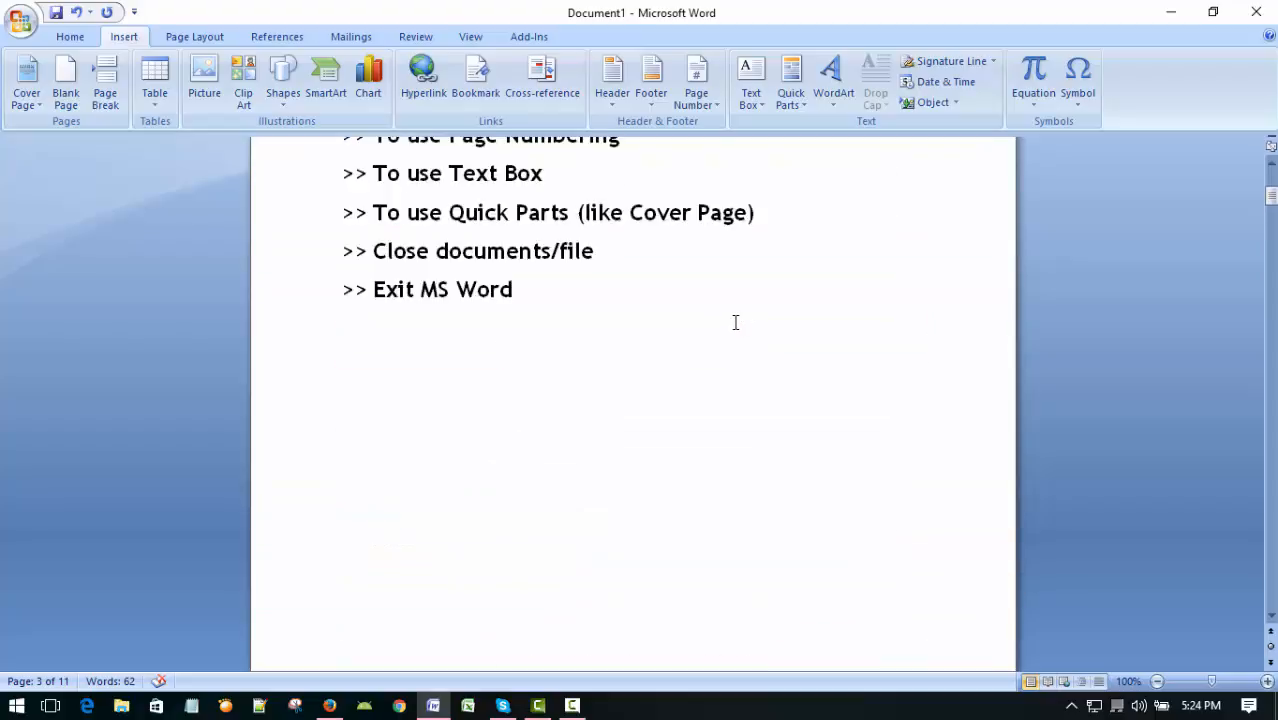
pyautogui.scroll(6, 736, 326)
pyautogui.scroll(-4, 735, 320)
pyautogui.scroll(-2, 735, 320)
pyautogui.scroll(3, 738, 322)
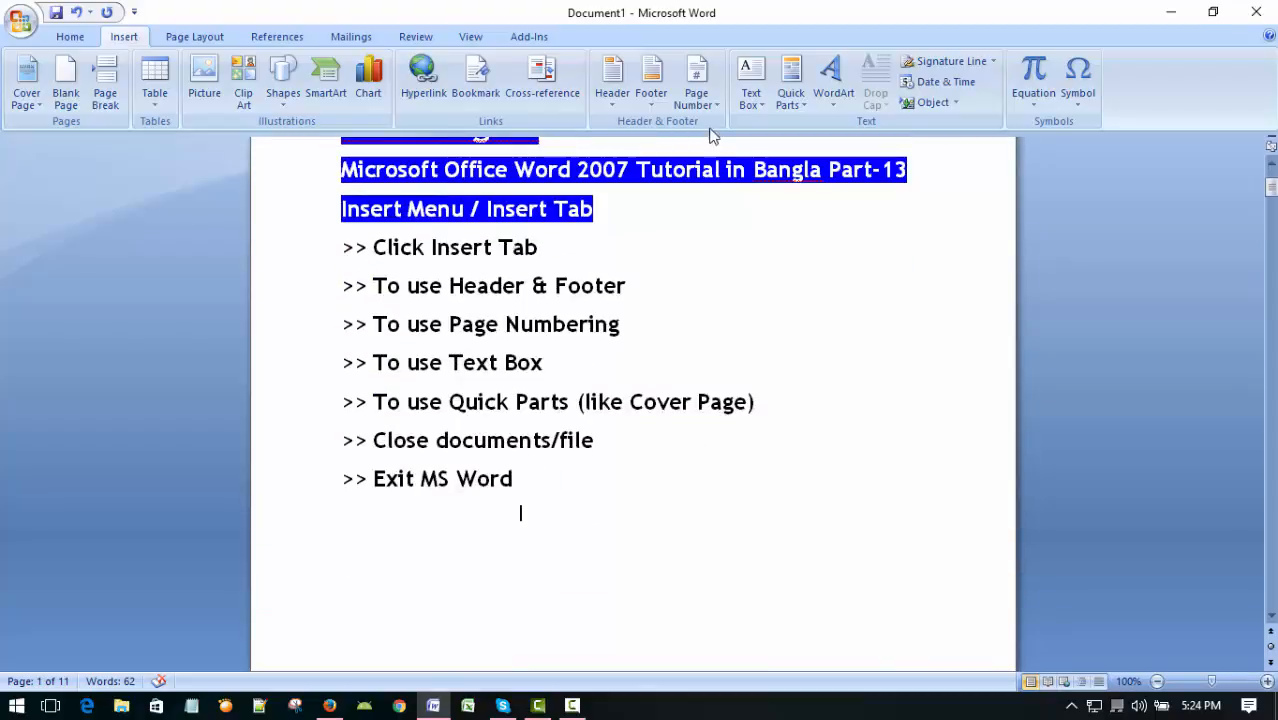
# Step: Insert a Plain Number 1 page number at the top of the pages, return to the document body and check the pages
pyautogui.click(697, 88)
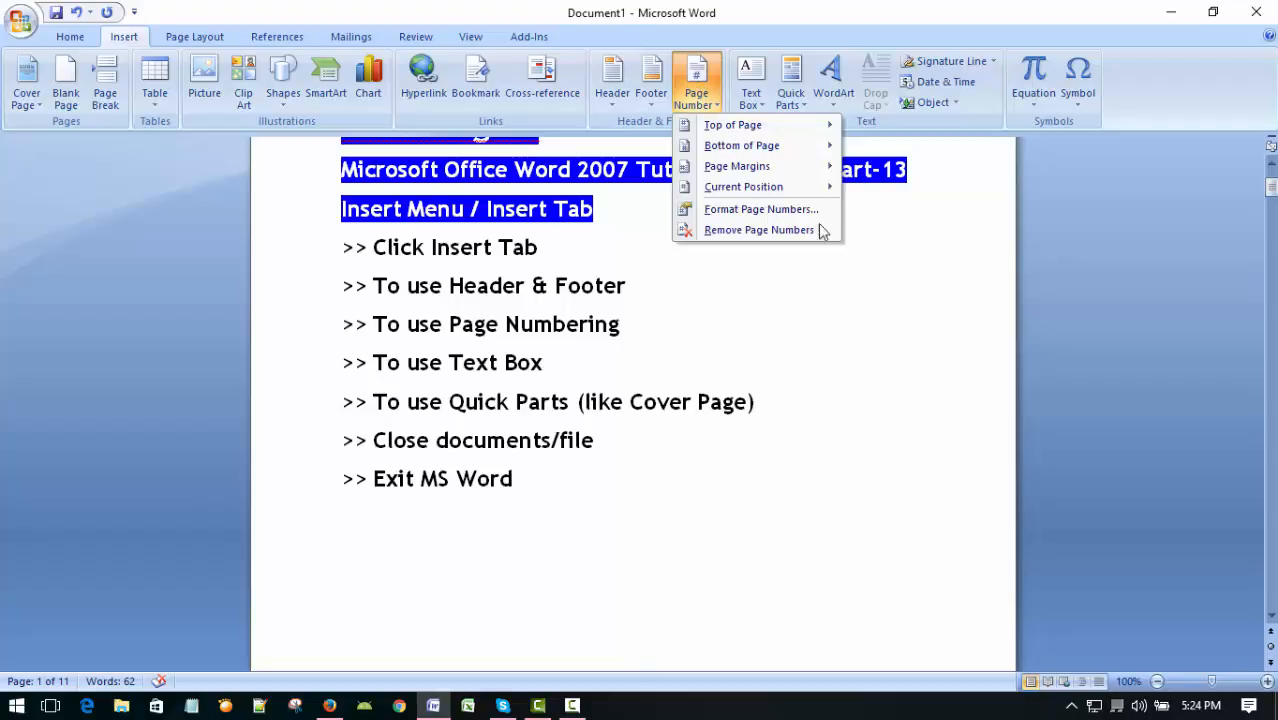
pyautogui.moveTo(726, 133)
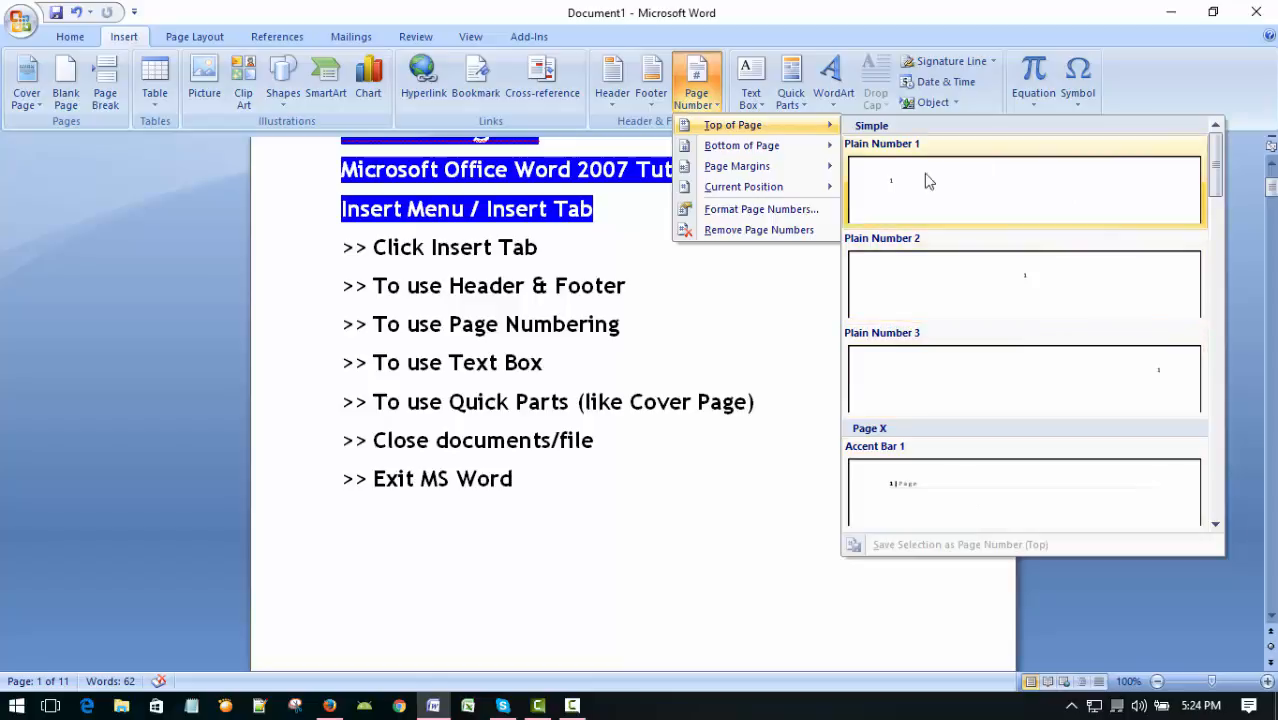
pyautogui.click(930, 220)
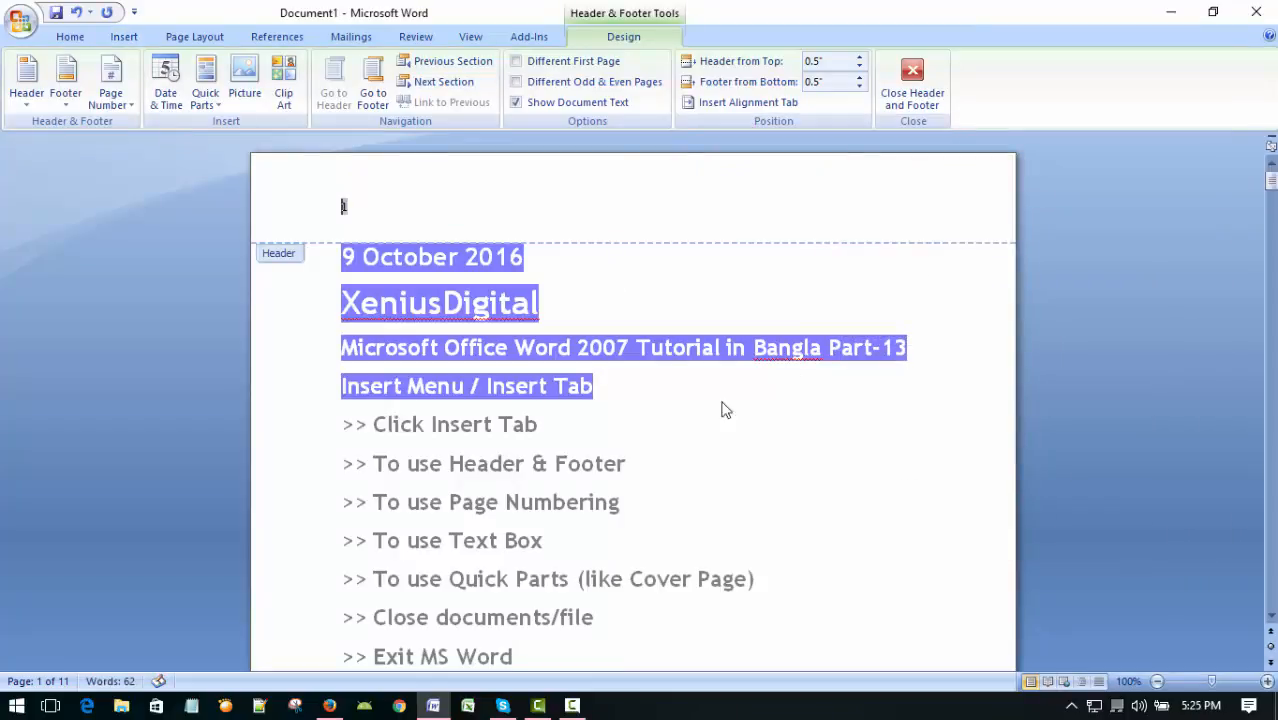
pyautogui.doubleClick(701, 540)
pyautogui.scroll(1, 724, 522)
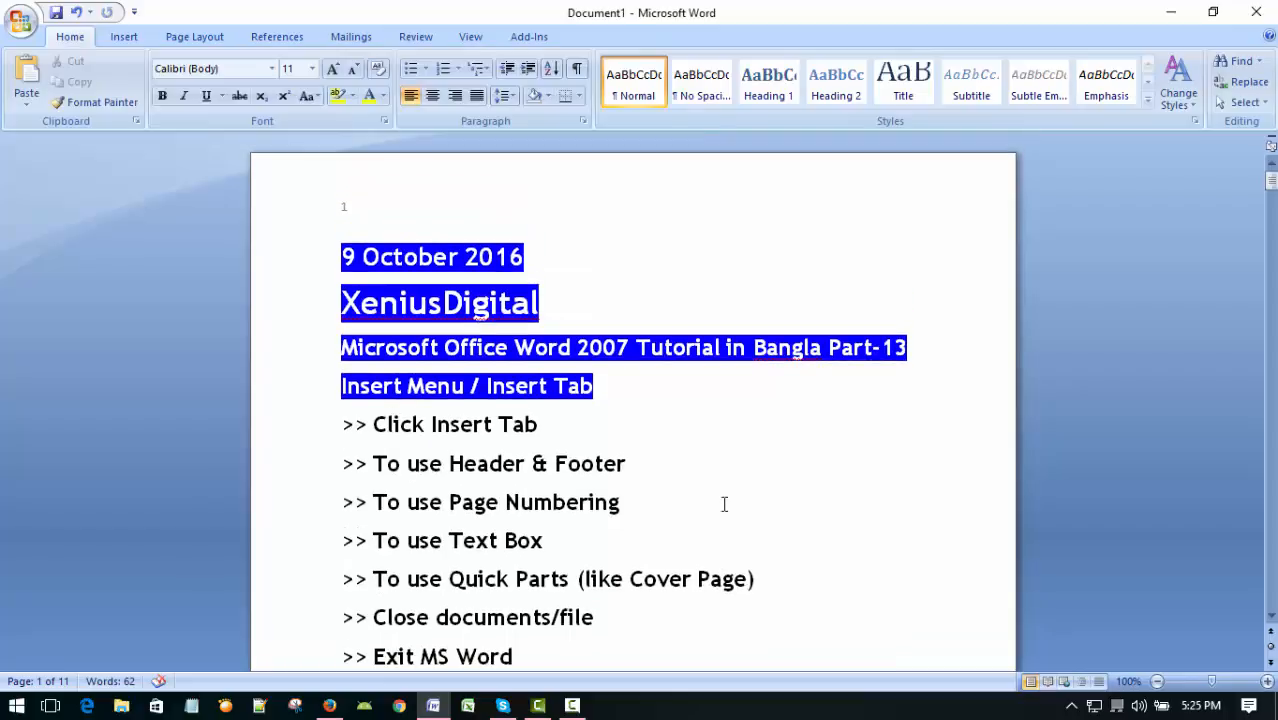
pyautogui.scroll(-15, 724, 504)
pyautogui.scroll(15, 716, 516)
# Step: Insert a Plain Number 2 page number at the bottom of the pages, leave footer editing and check the numbering
pyautogui.click(126, 38)
pyautogui.click(700, 95)
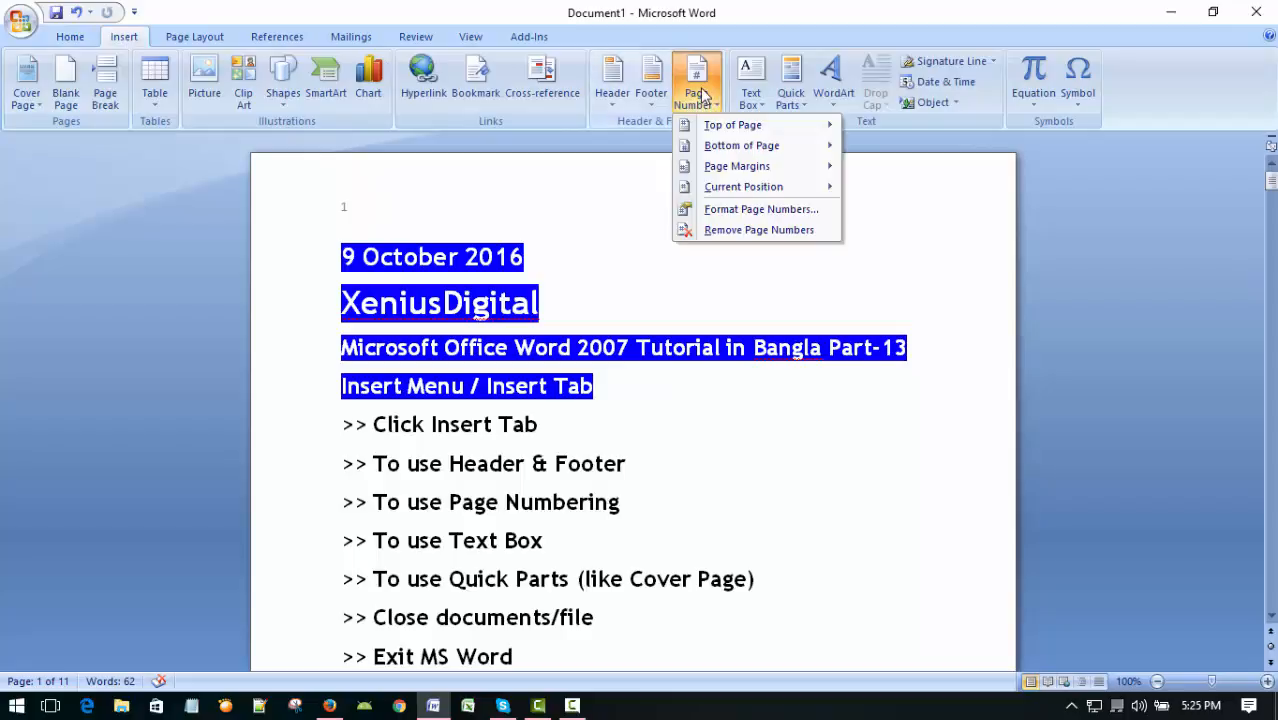
pyautogui.moveTo(755, 155)
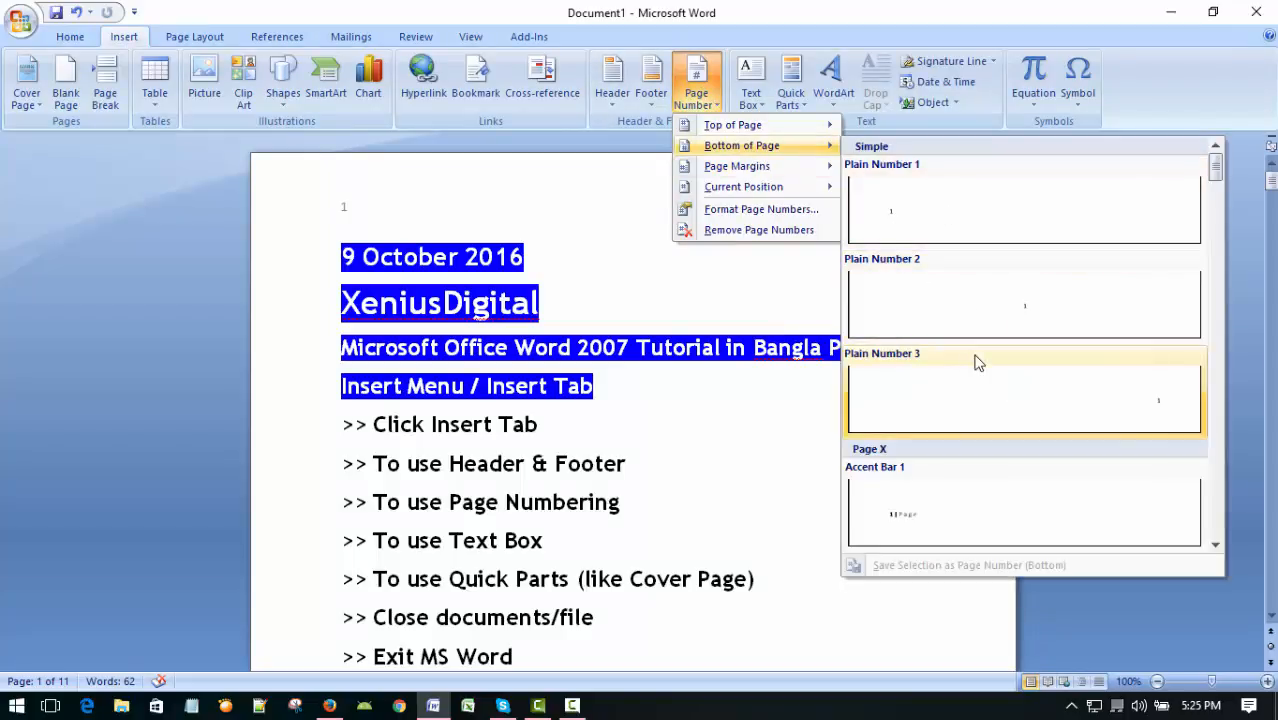
pyautogui.scroll(-3, 978, 358)
pyautogui.scroll(3, 978, 360)
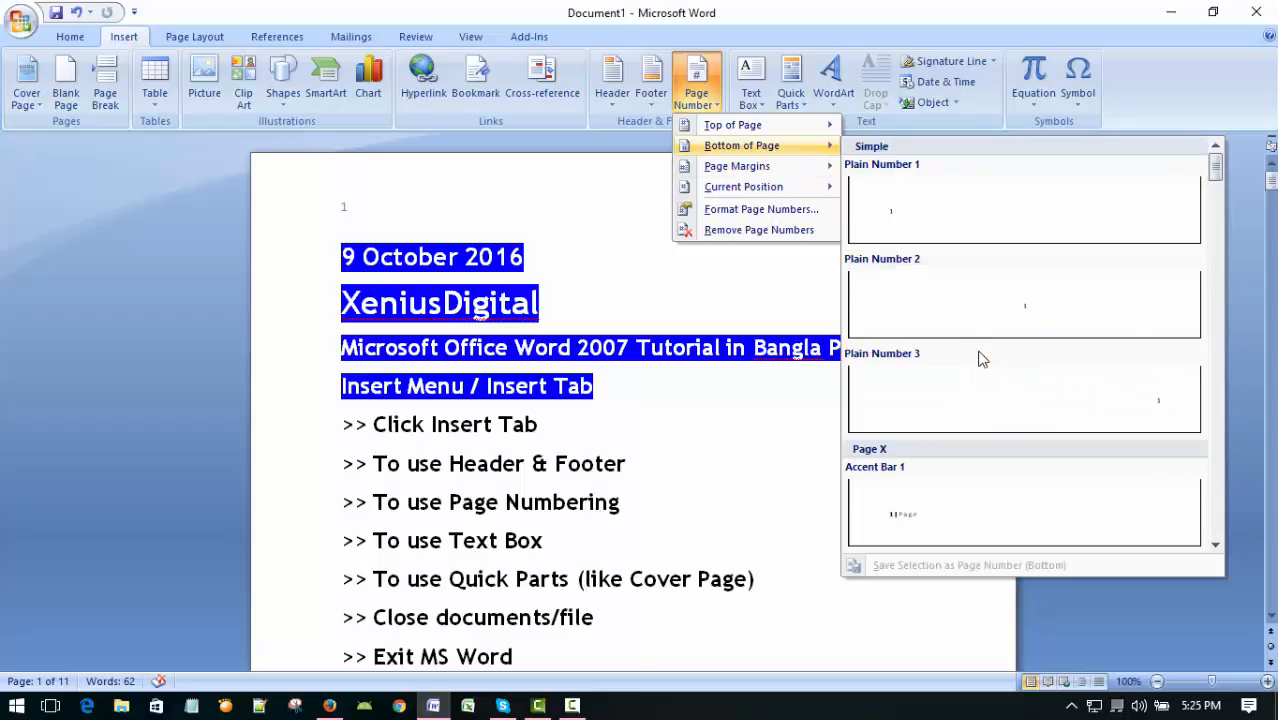
pyautogui.click(1030, 315)
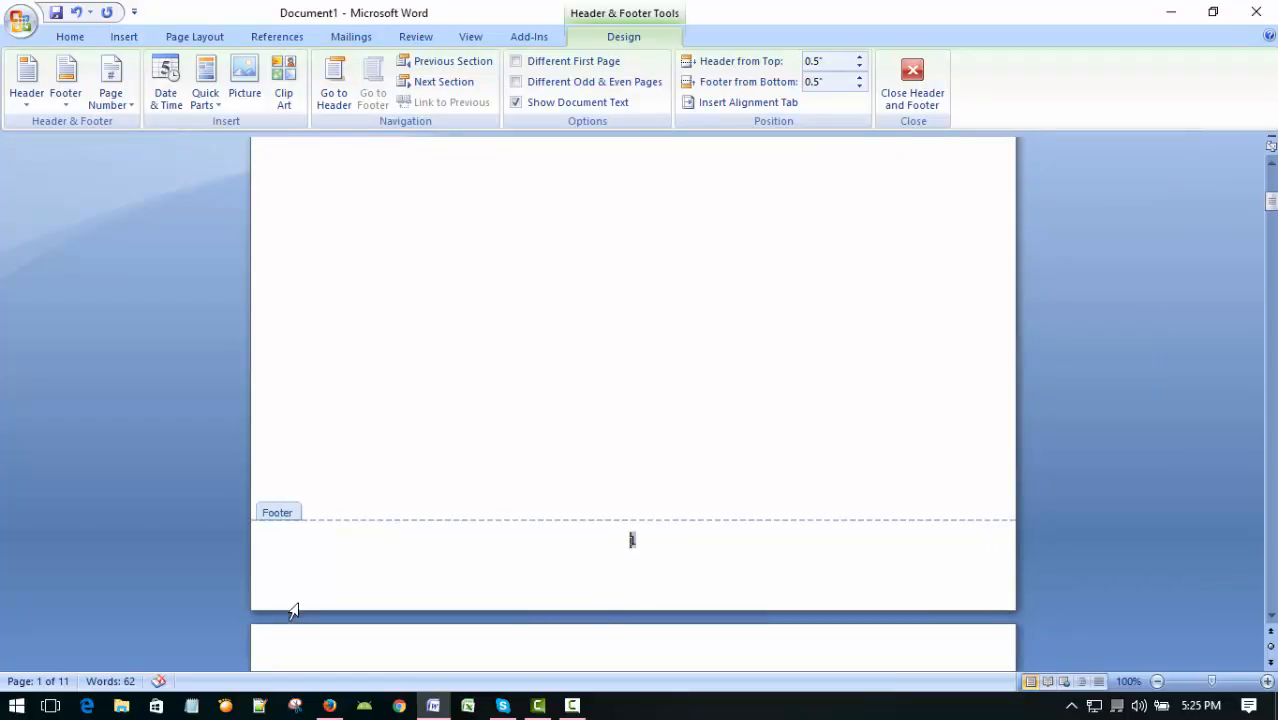
pyautogui.scroll(-6, 742, 573)
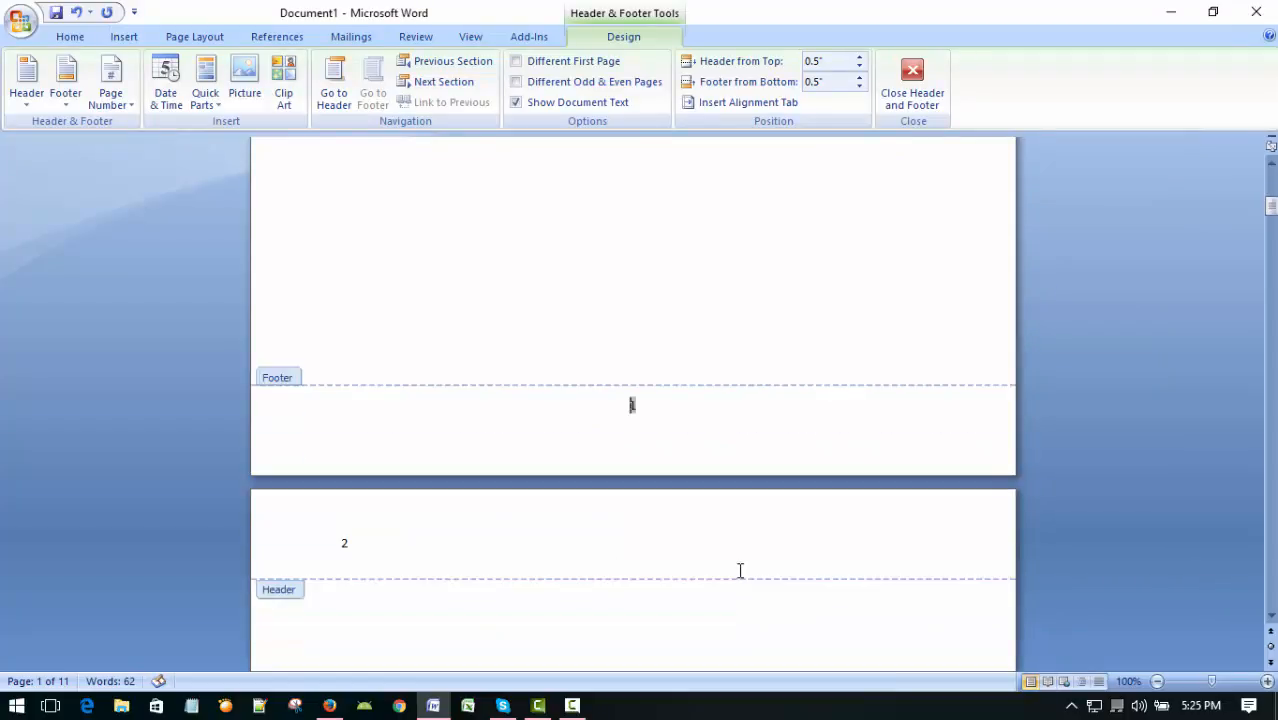
pyautogui.scroll(3, 742, 573)
pyautogui.scroll(2, 745, 570)
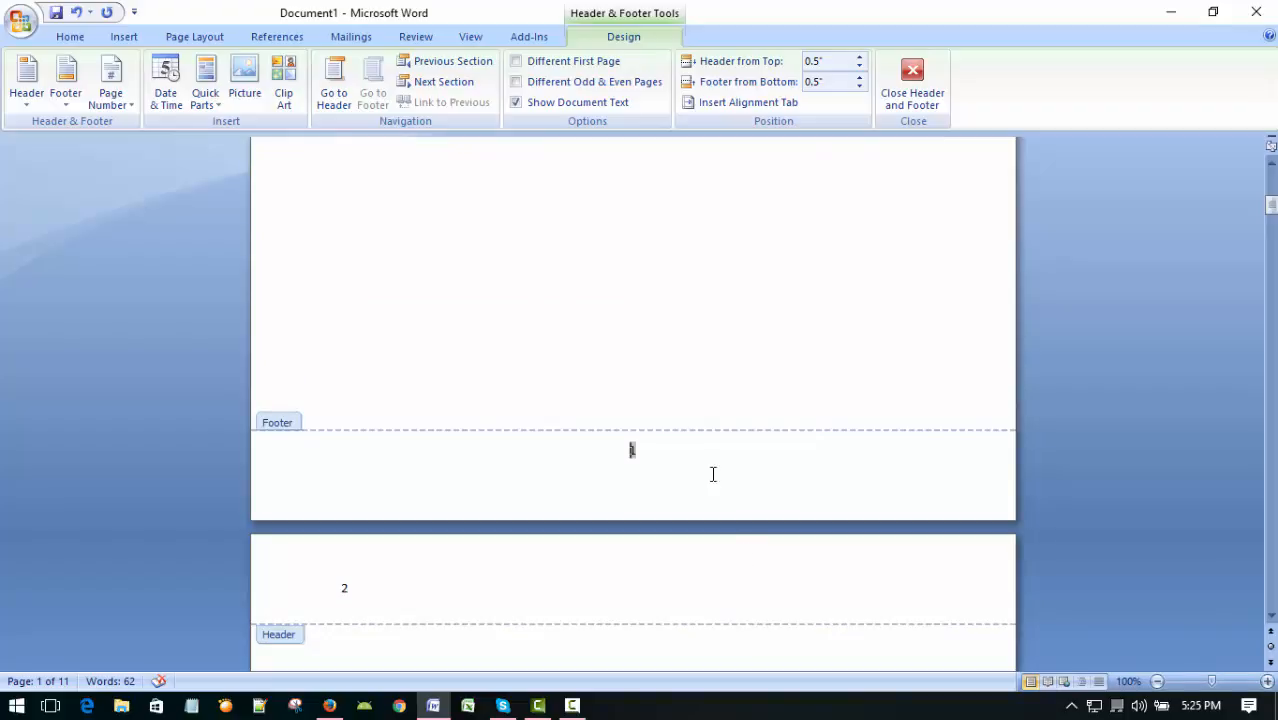
pyautogui.doubleClick(778, 360)
pyautogui.scroll(-15, 782, 398)
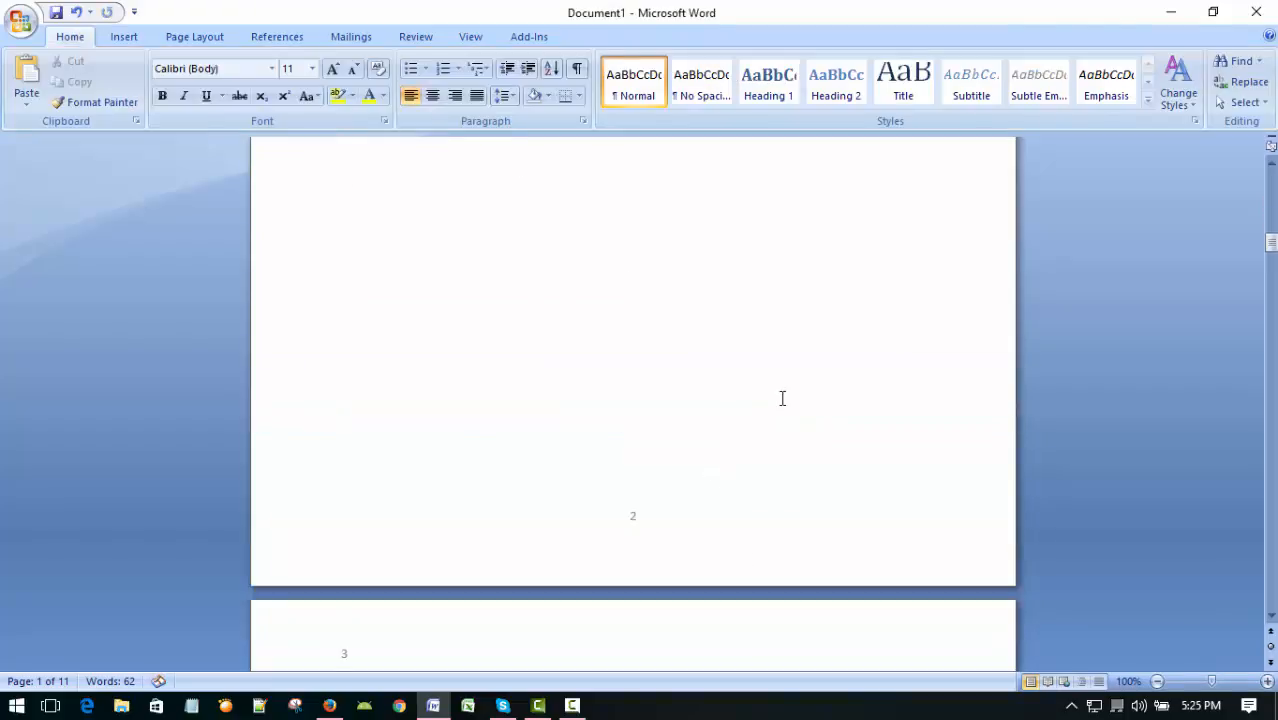
pyautogui.scroll(20, 782, 398)
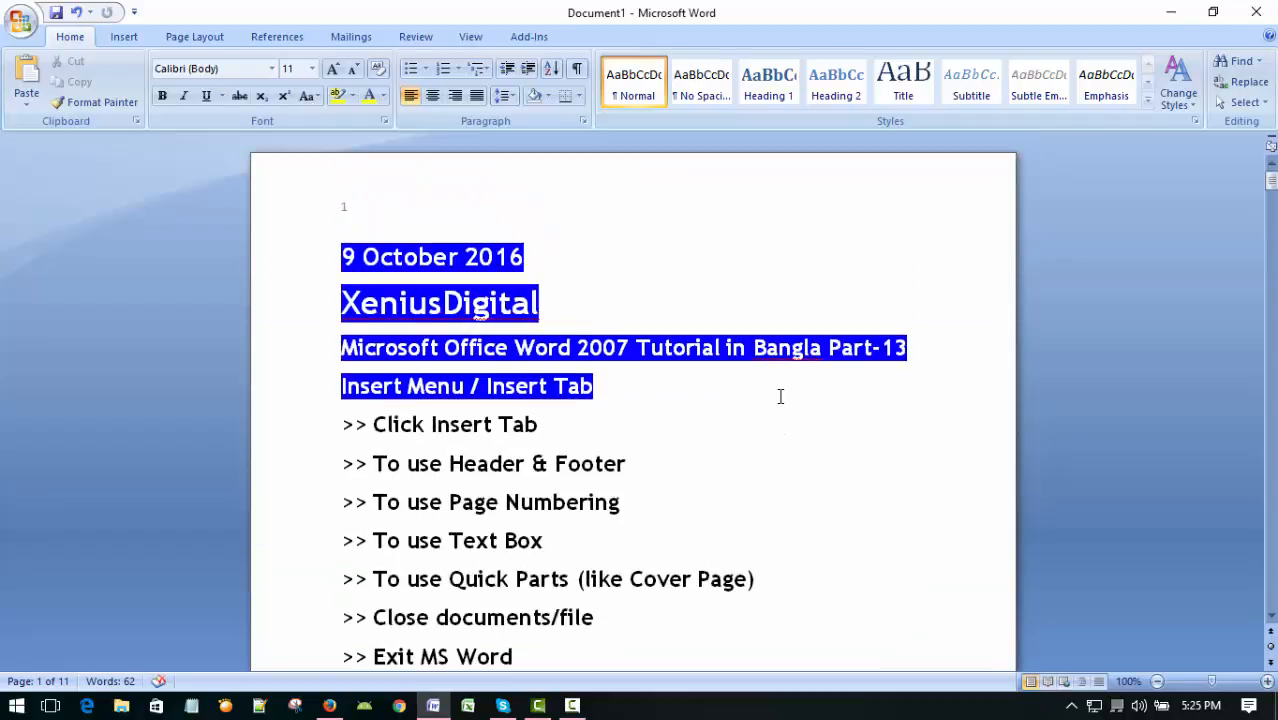
# Step: Apply the Thick Line page number style at the bottom of the pages and return to the document body
pyautogui.click(124, 37)
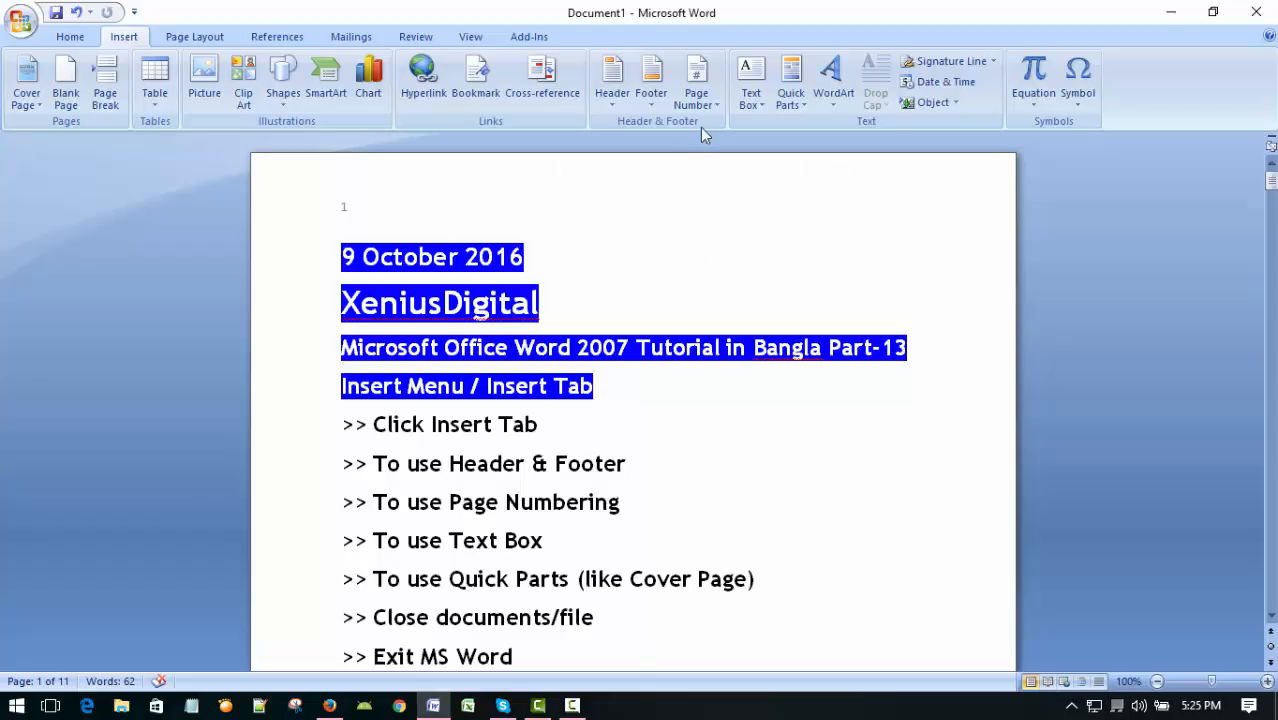
pyautogui.click(697, 80)
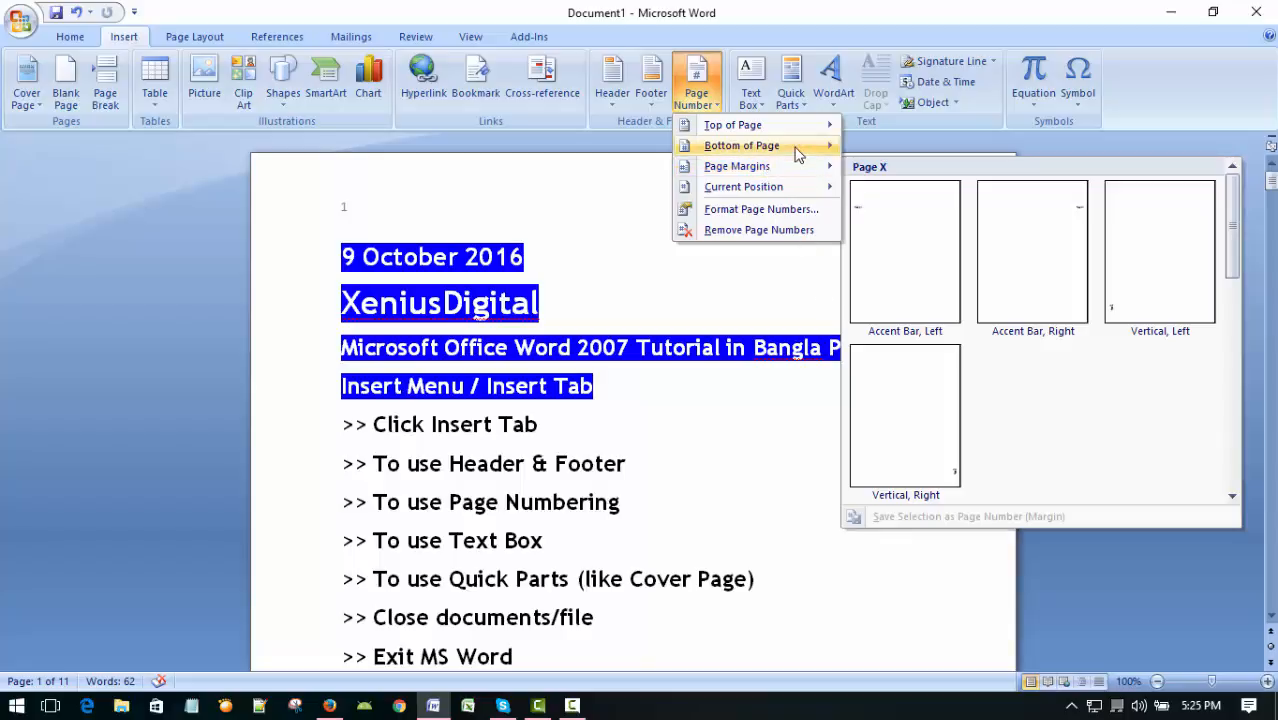
pyautogui.moveTo(795, 147)
pyautogui.scroll(-10, 1040, 420)
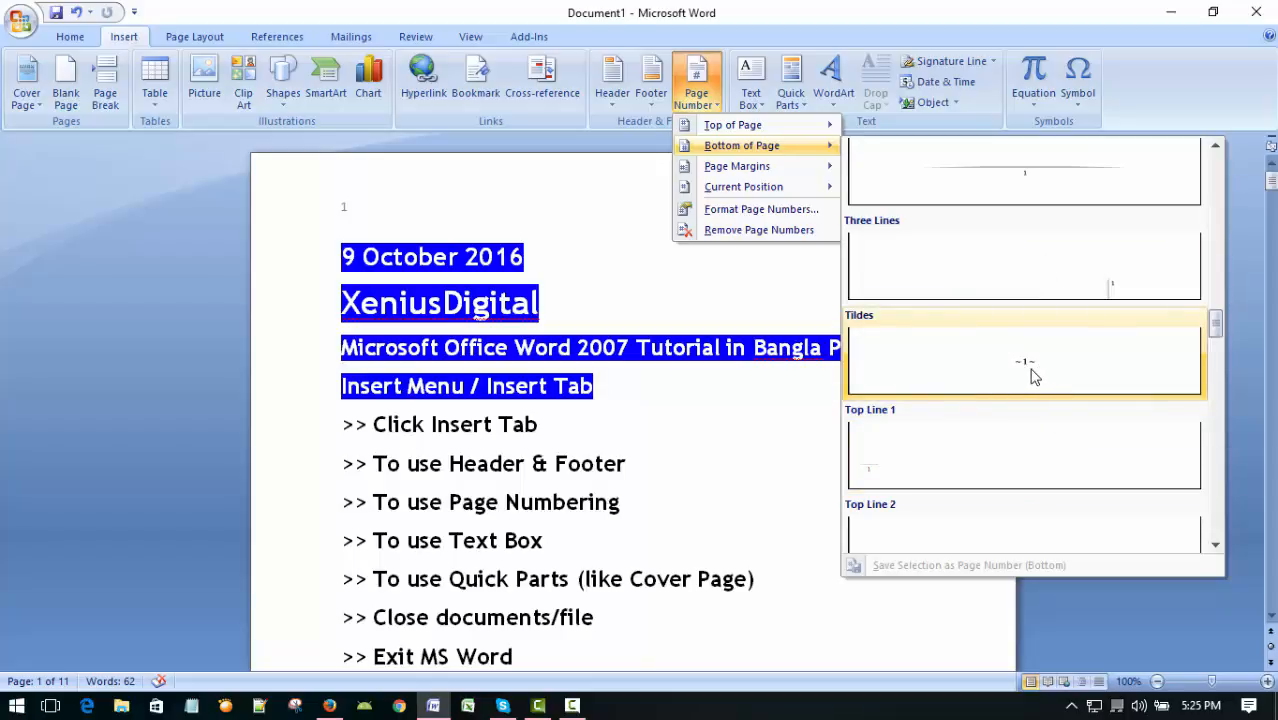
pyautogui.scroll(3, 1030, 300)
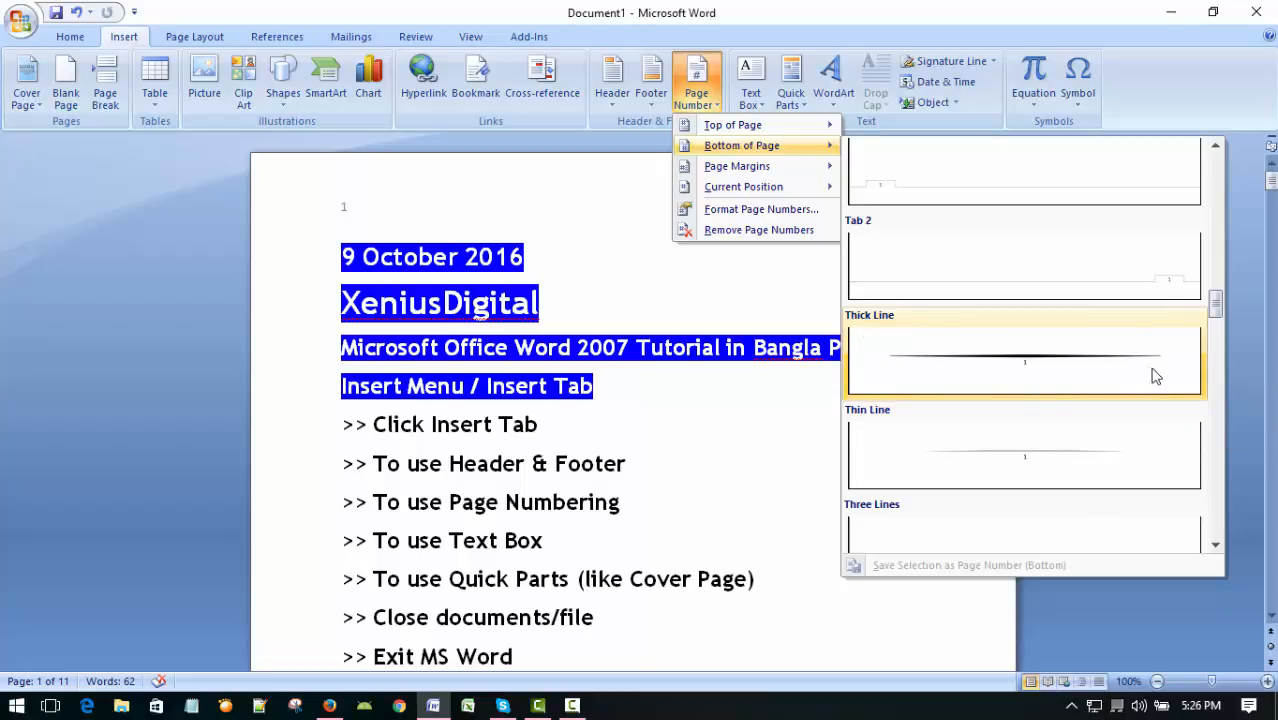
pyautogui.click(1036, 366)
pyautogui.scroll(-1, 940, 394)
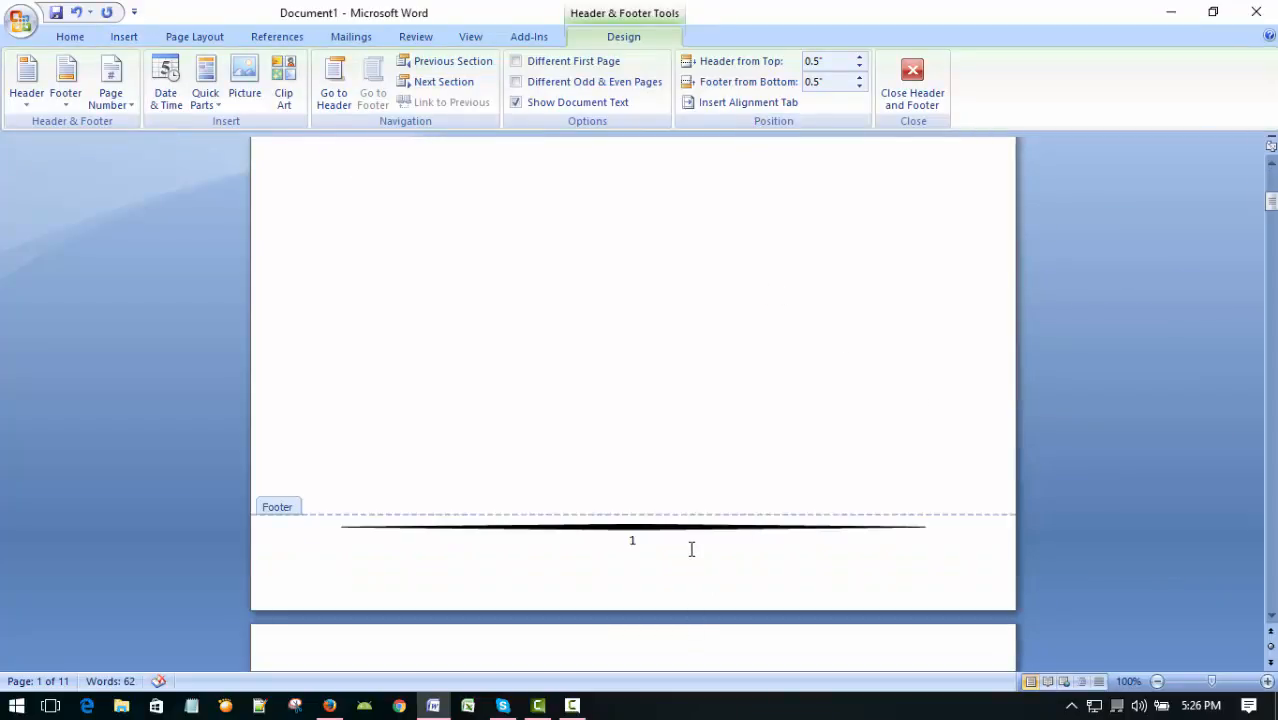
pyautogui.doubleClick(757, 472)
# Step: Examine the page numbers at the bottom of the first page and the top of the second page
pyautogui.scroll(-2, 755, 474)
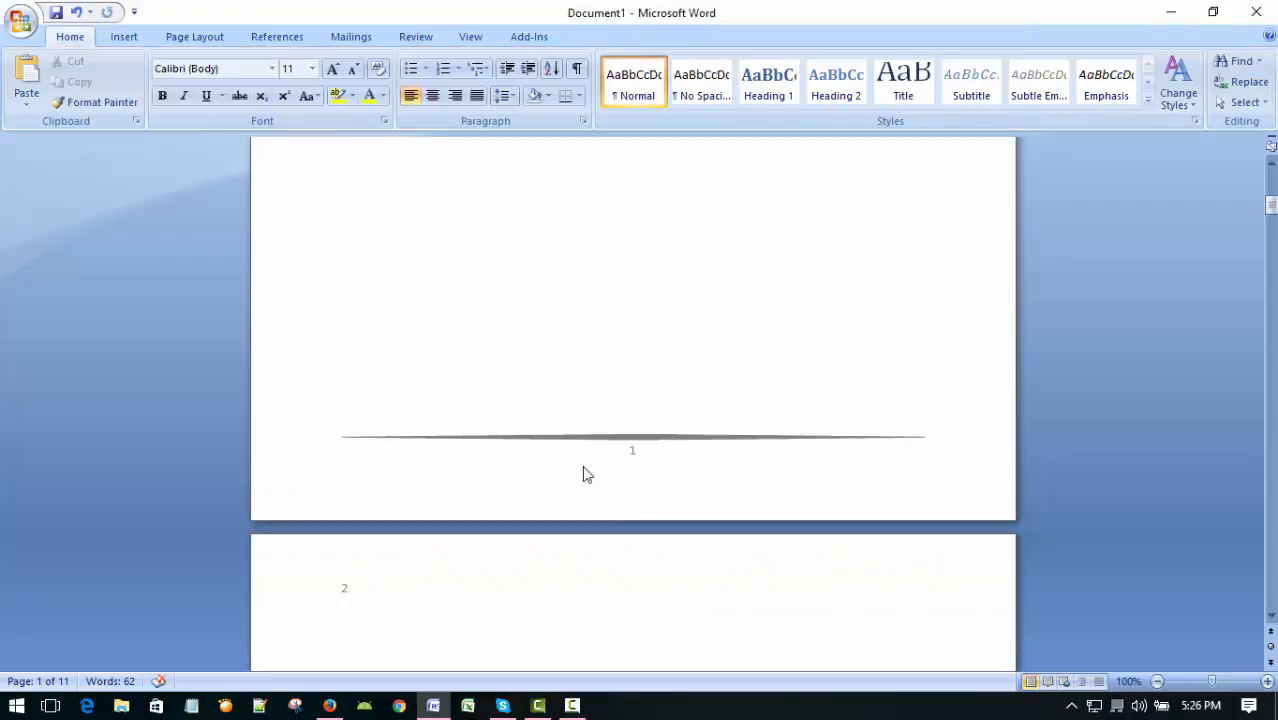
pyautogui.scroll(-3, 700, 490)
pyautogui.scroll(3, 687, 500)
pyautogui.scroll(-3, 688, 501)
pyautogui.scroll(15, 680, 497)
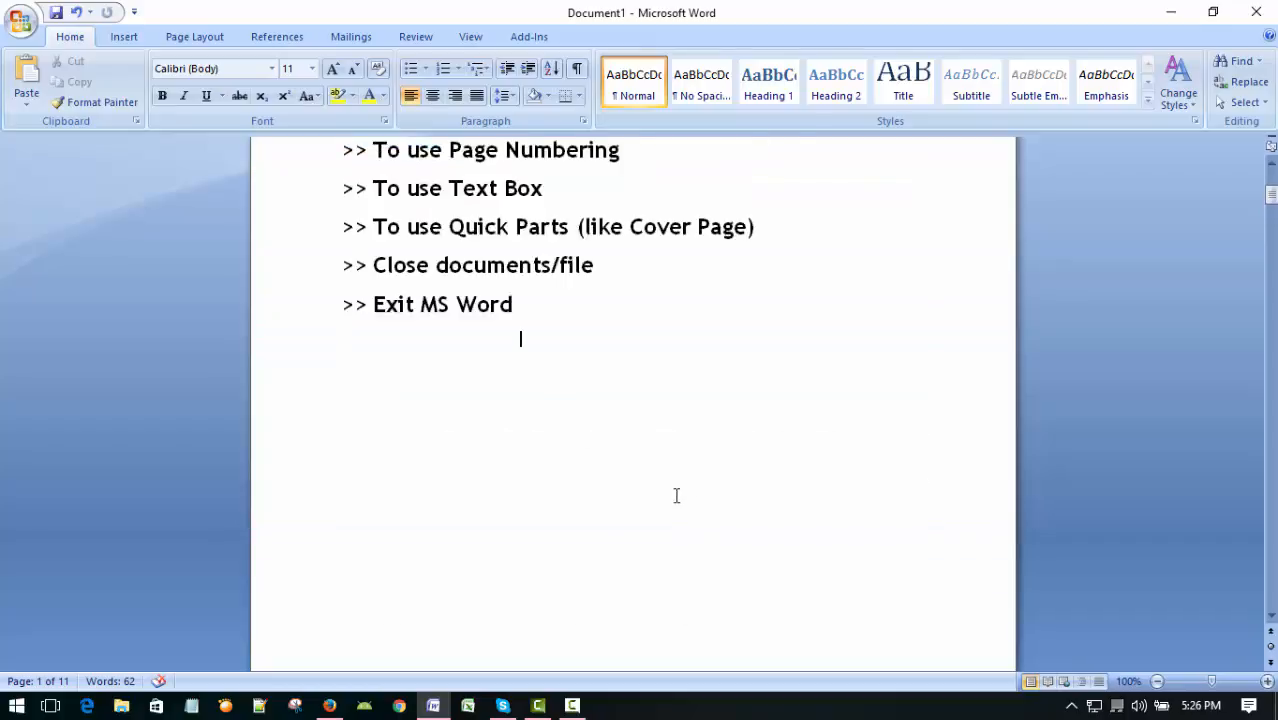
pyautogui.scroll(-12, 697, 500)
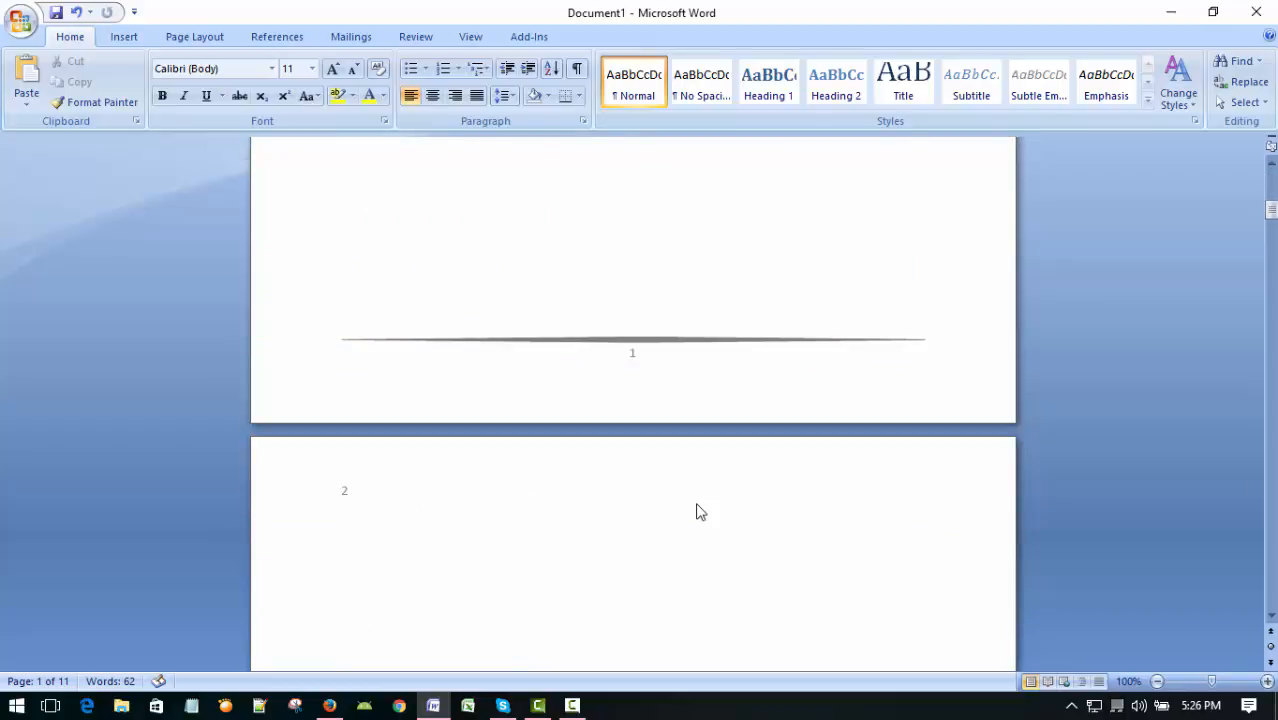
pyautogui.scroll(2, 700, 510)
# Step: Change the page number format to a, b, c, … and check the numbering on the following pages
pyautogui.click(124, 37)
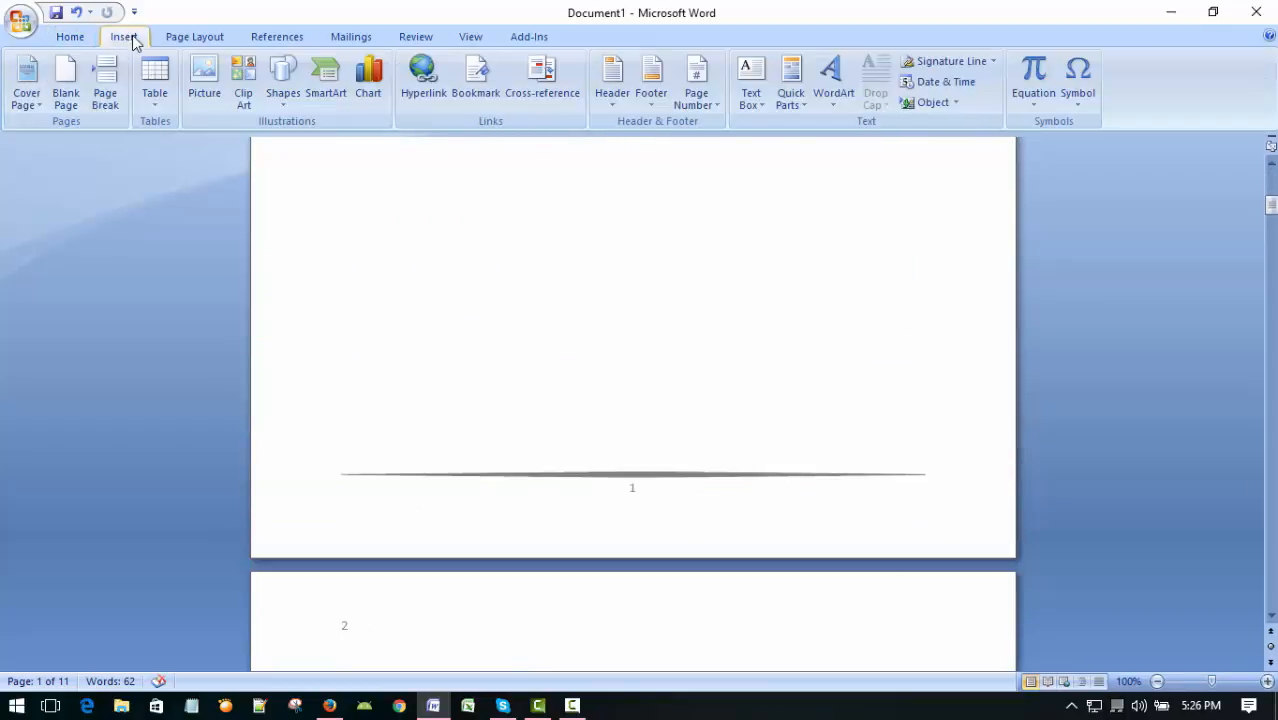
pyautogui.click(697, 85)
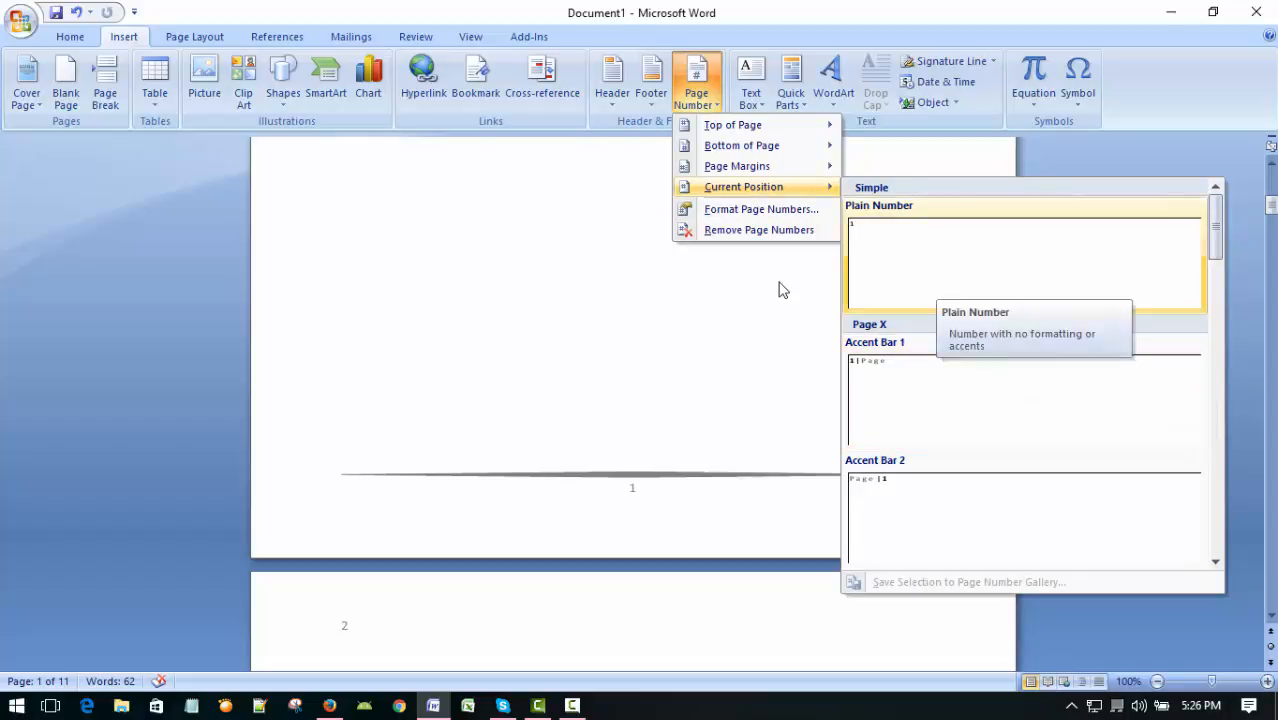
pyautogui.click(794, 210)
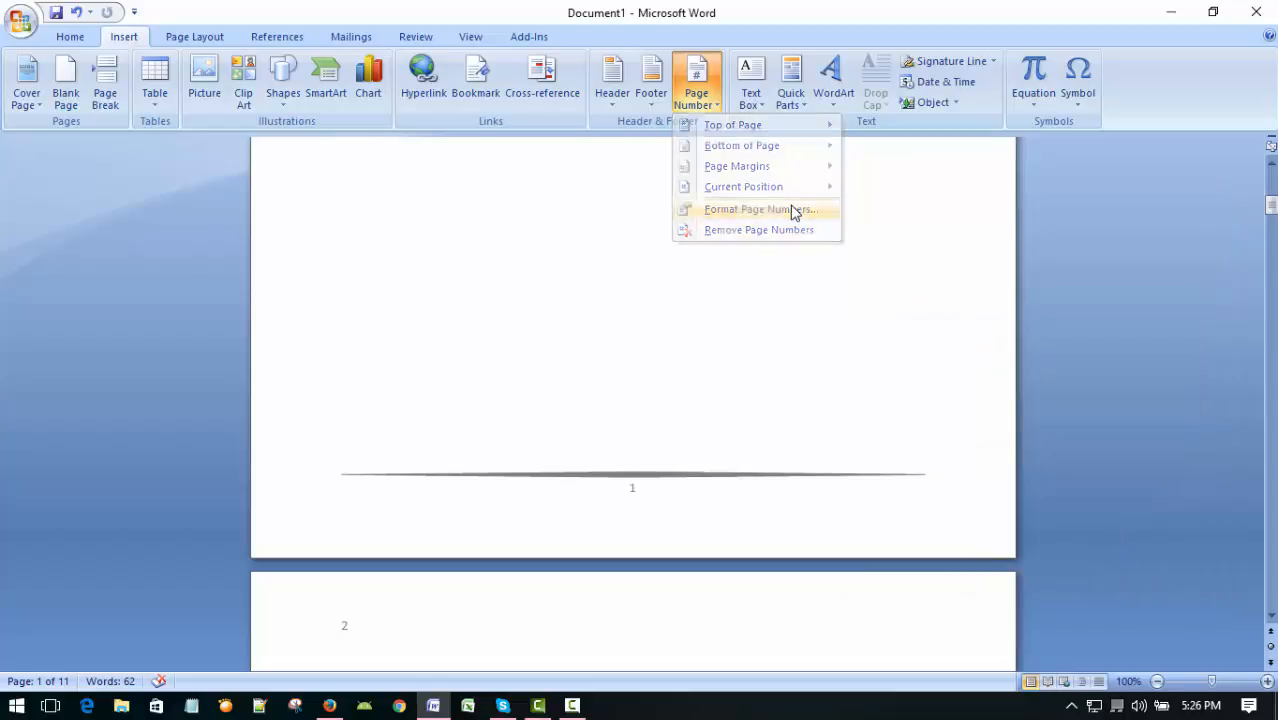
pyautogui.click(743, 246)
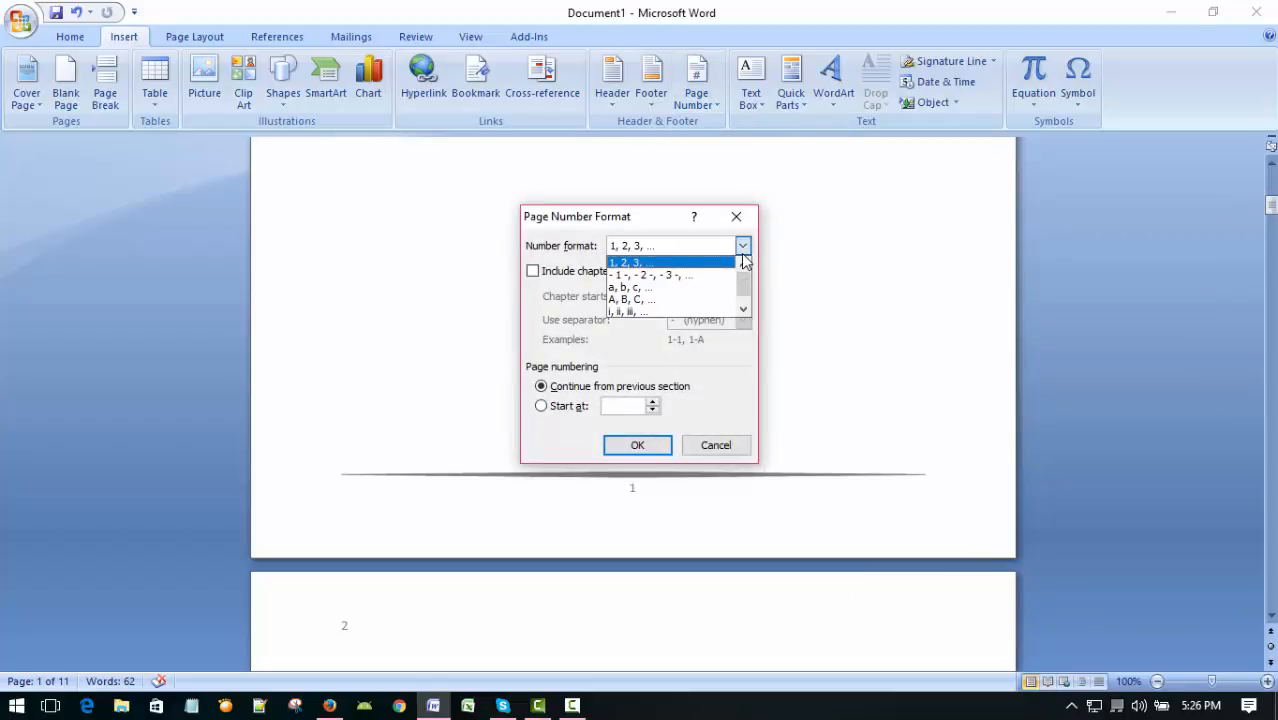
pyautogui.click(642, 298)
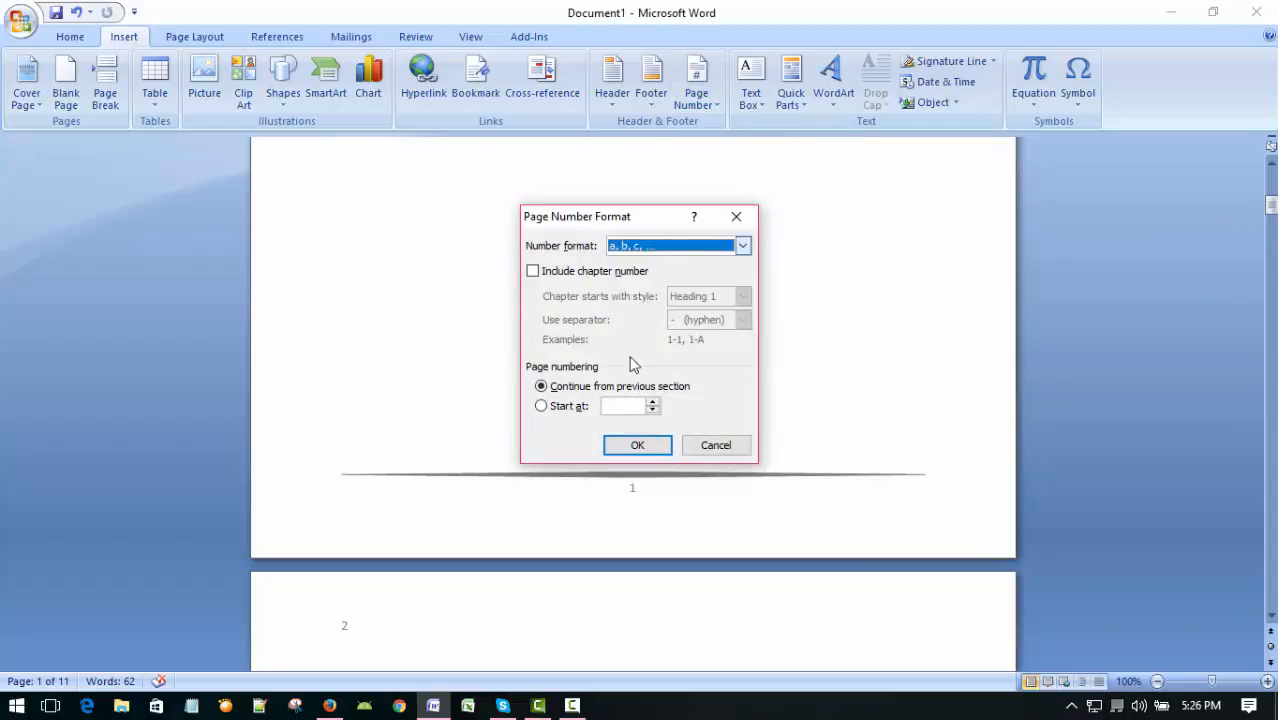
pyautogui.click(640, 446)
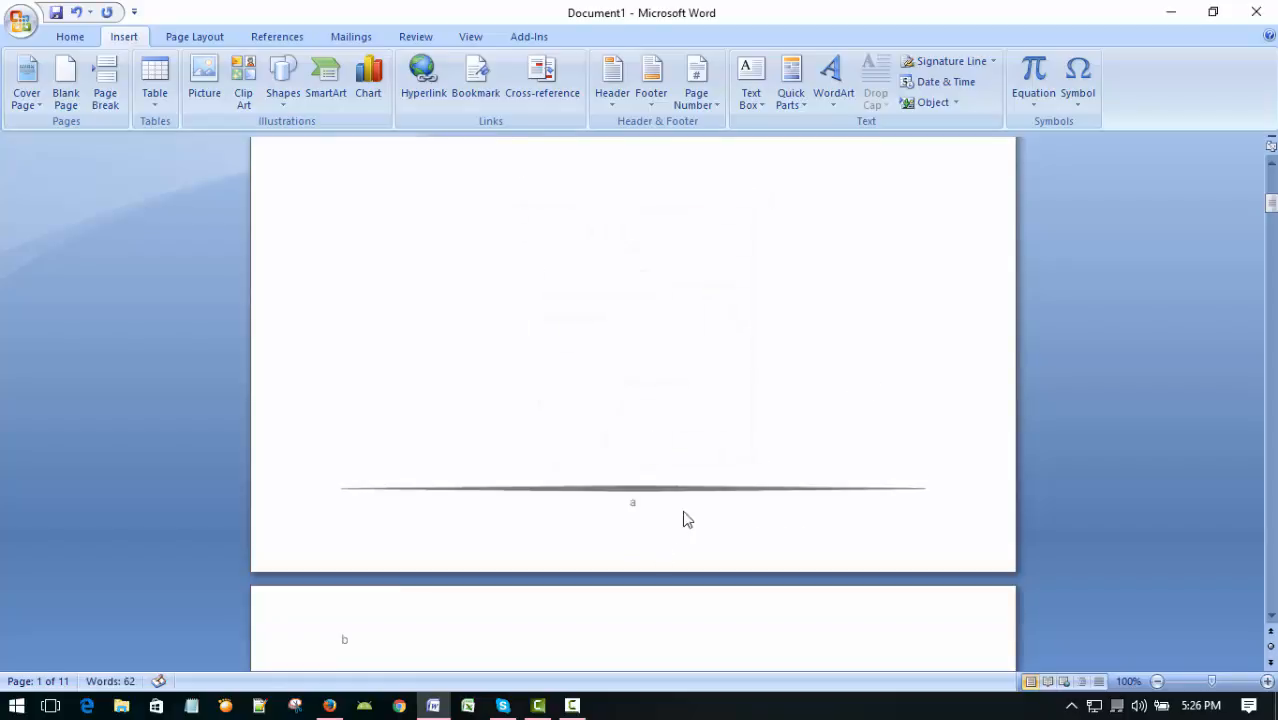
pyautogui.scroll(-10, 683, 519)
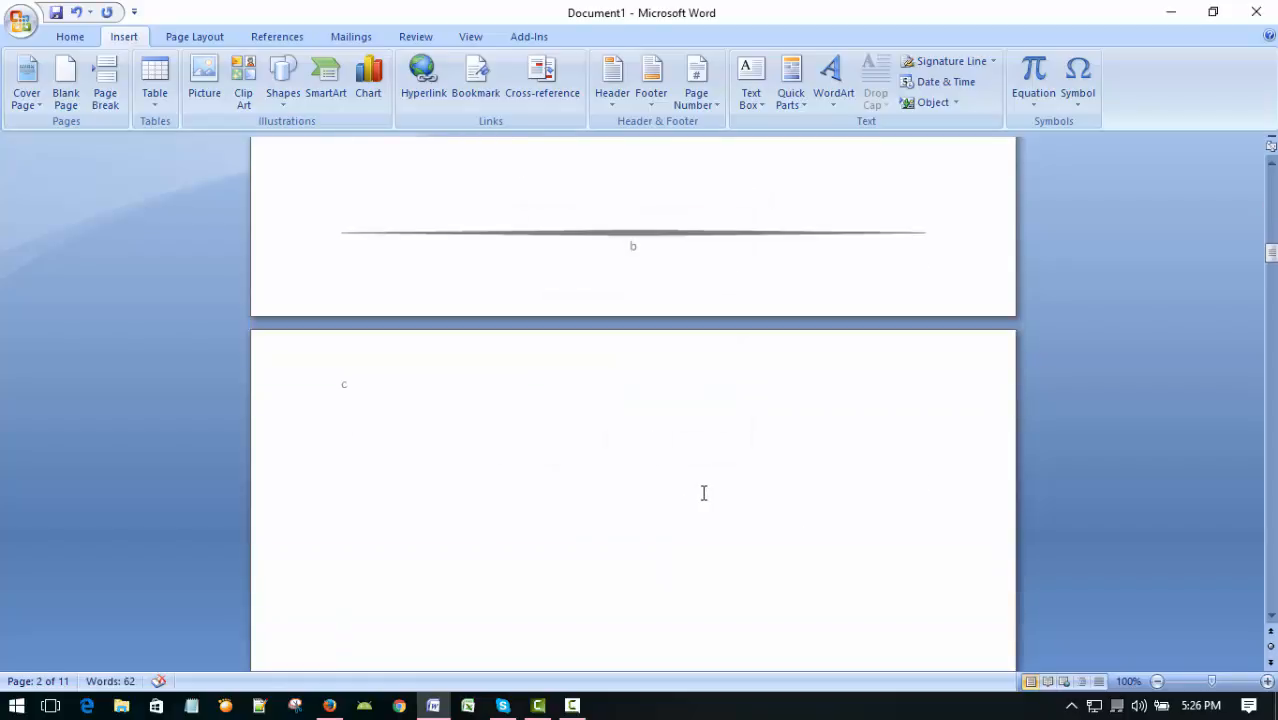
pyautogui.scroll(7, 703, 493)
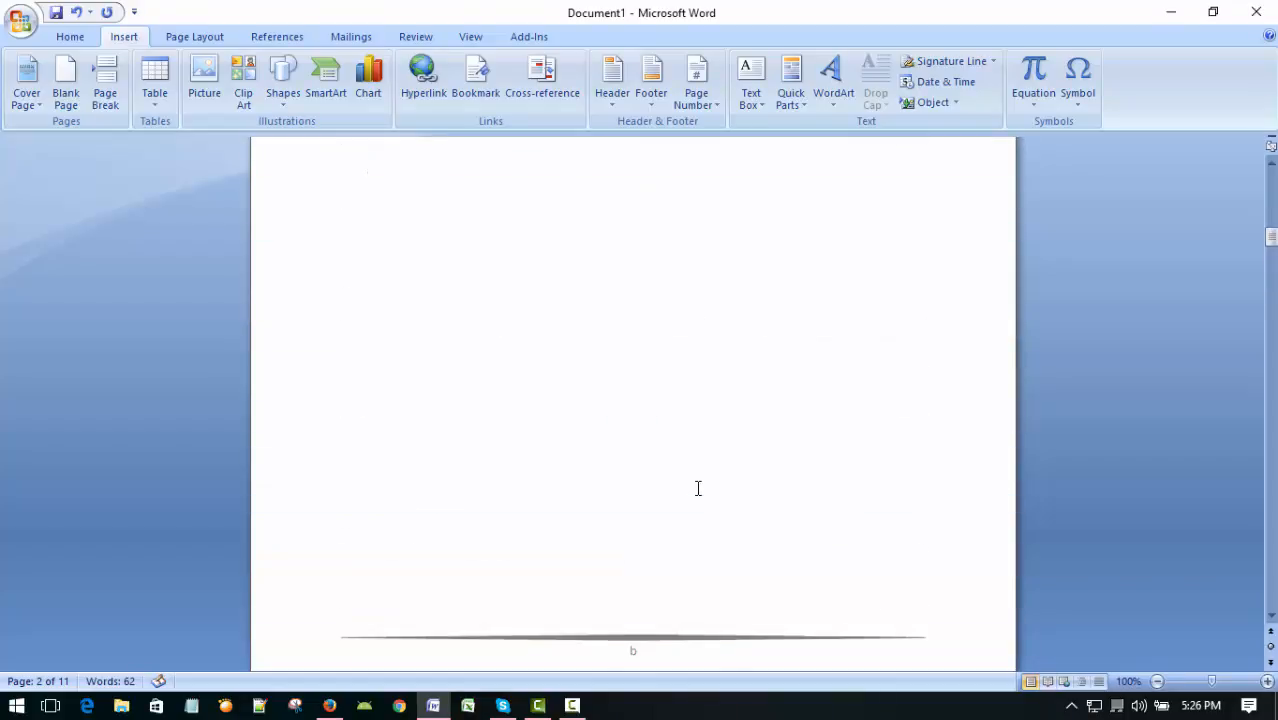
# Step: Remove the page numbers from the document and check the following pages
pyautogui.scroll(20, 698, 488)
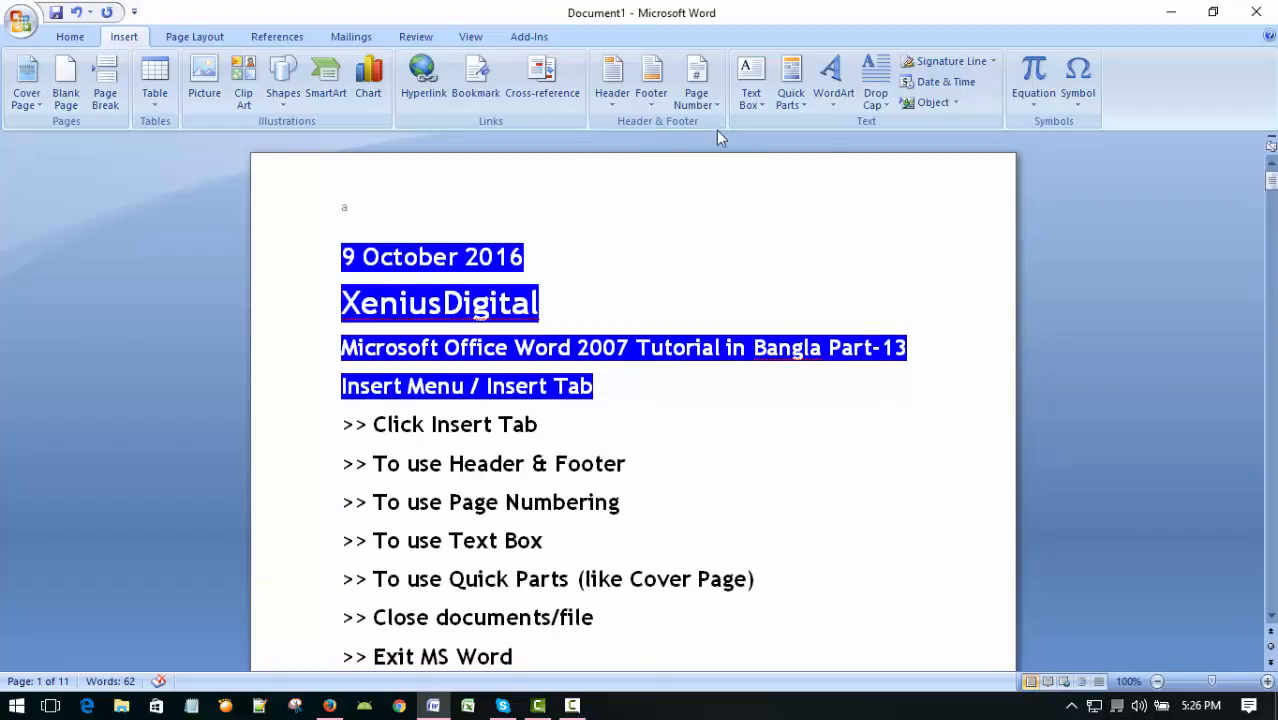
pyautogui.click(715, 105)
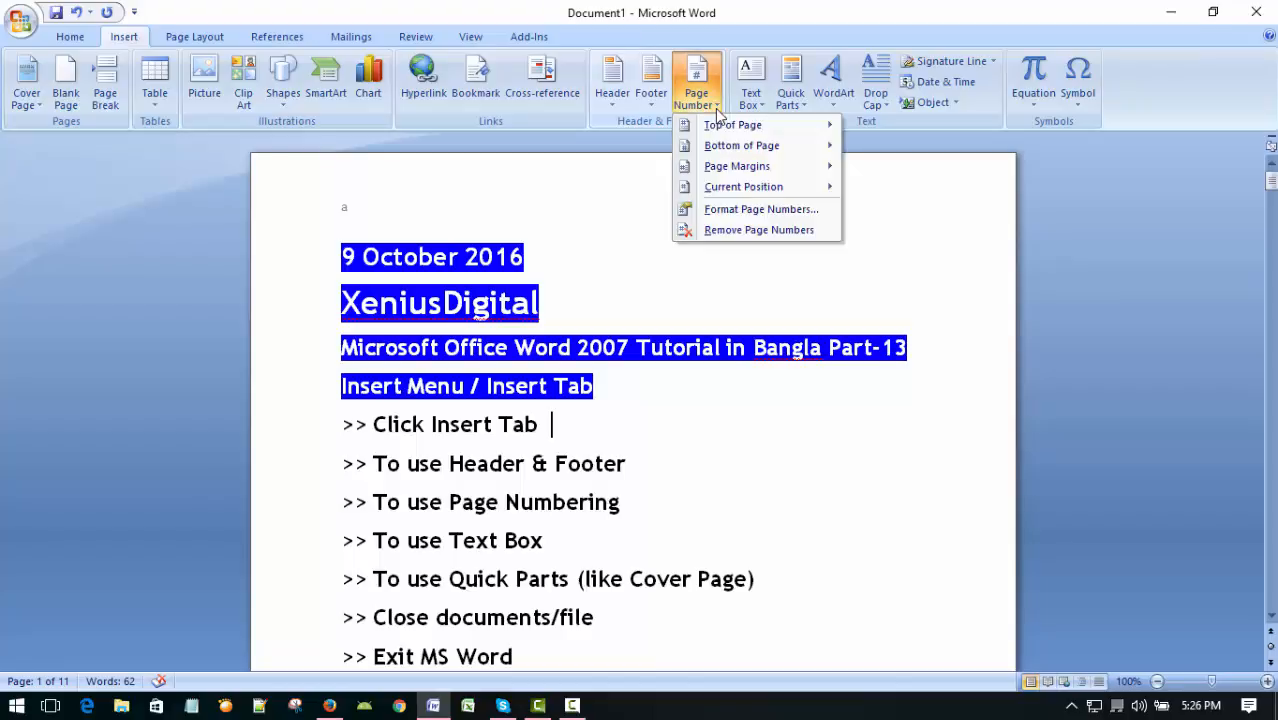
pyautogui.click(765, 232)
pyautogui.scroll(-15, 789, 403)
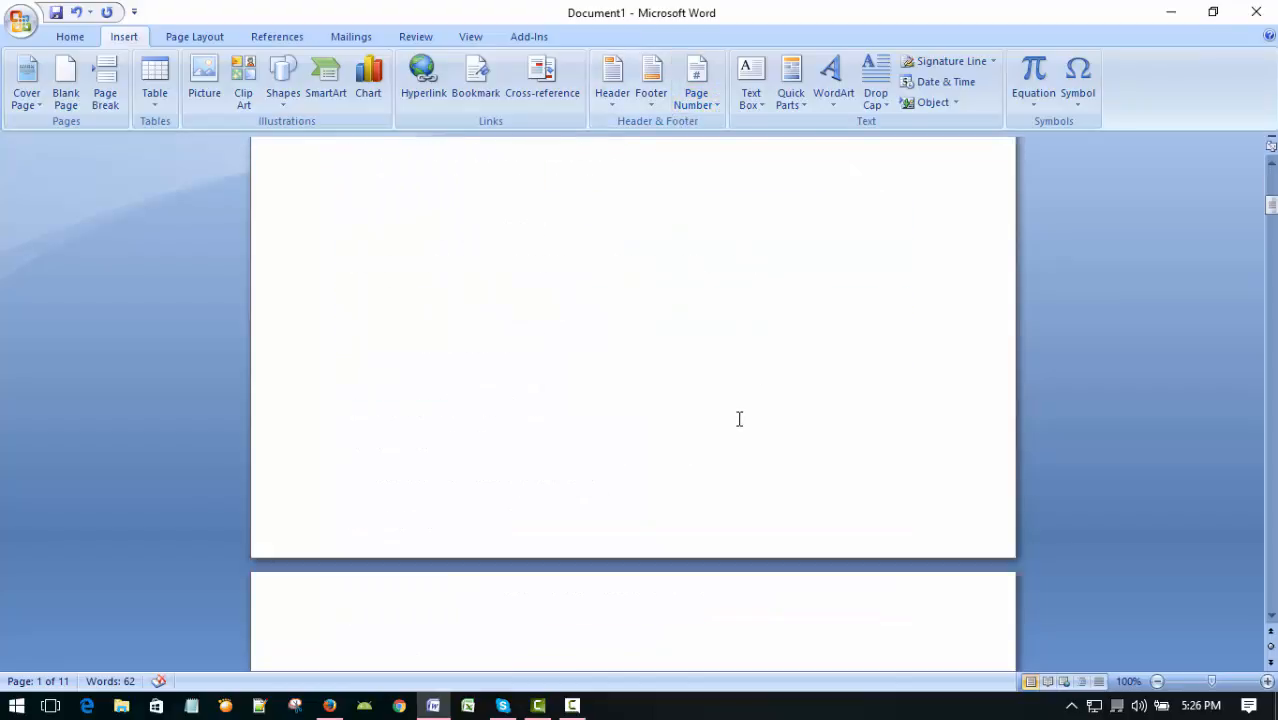
pyautogui.scroll(-7, 724, 429)
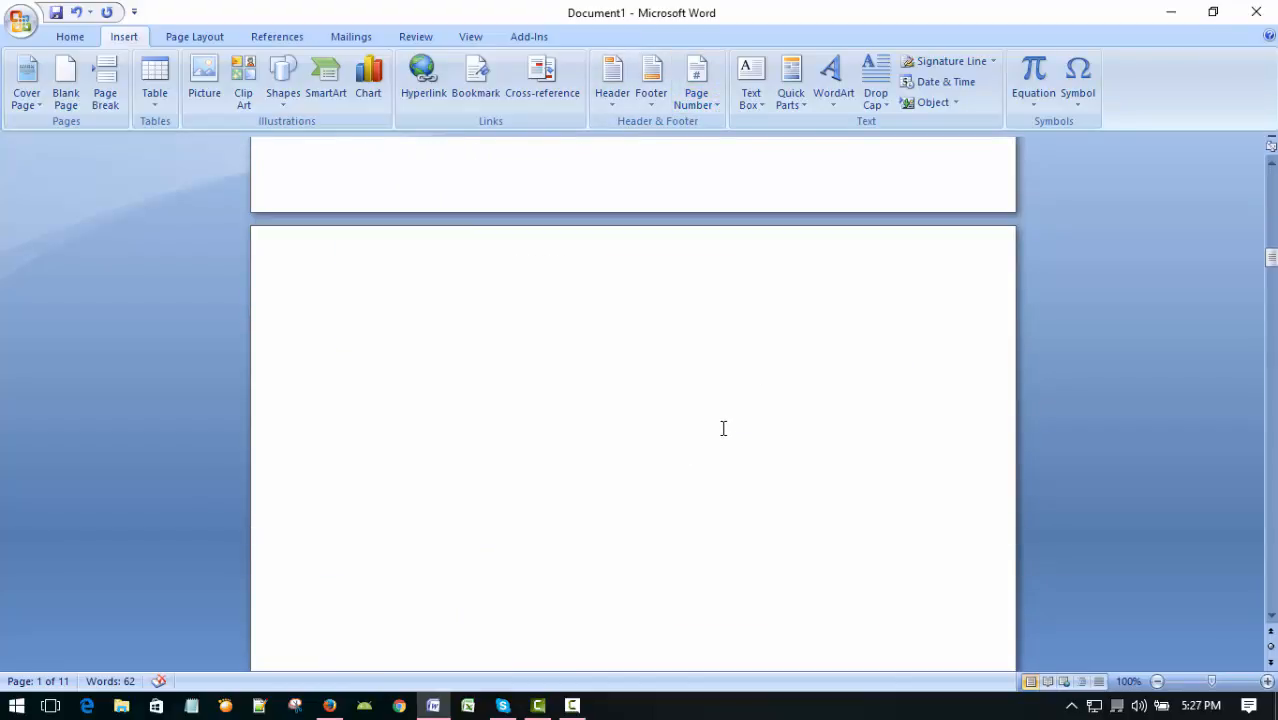
pyautogui.scroll(20, 722, 430)
pyautogui.scroll(15, 715, 430)
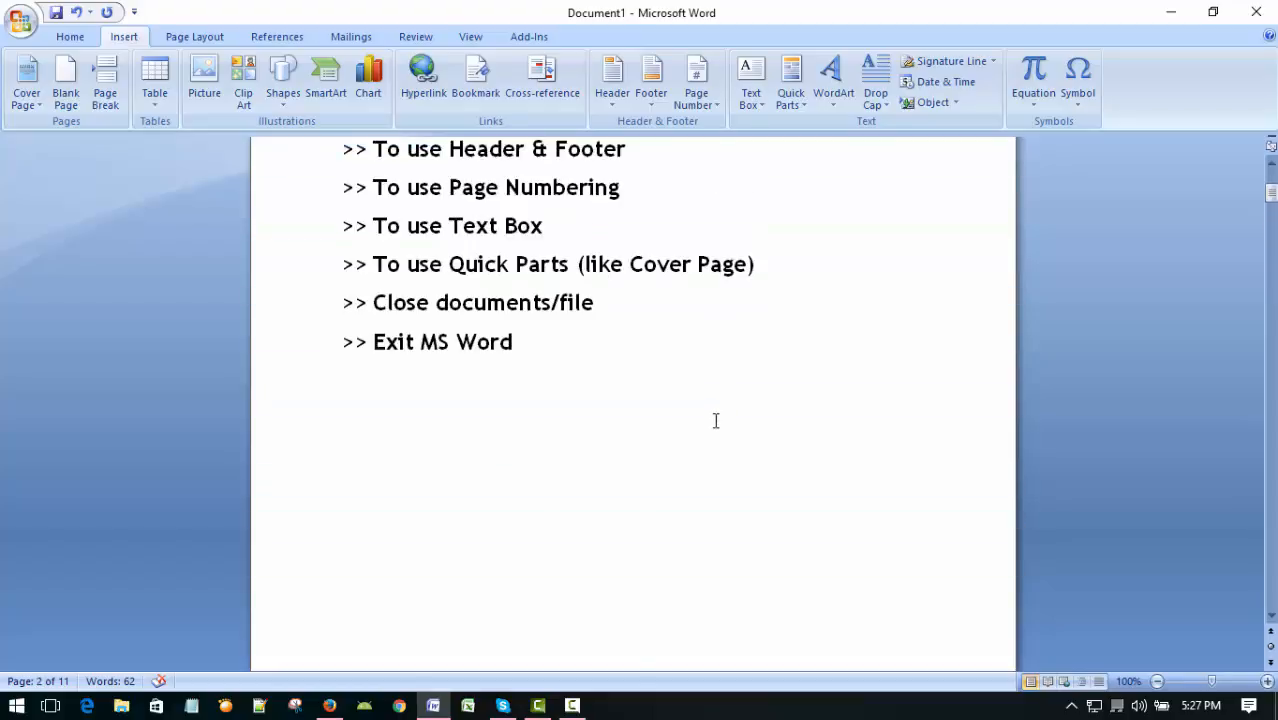
pyautogui.scroll(-3, 714, 419)
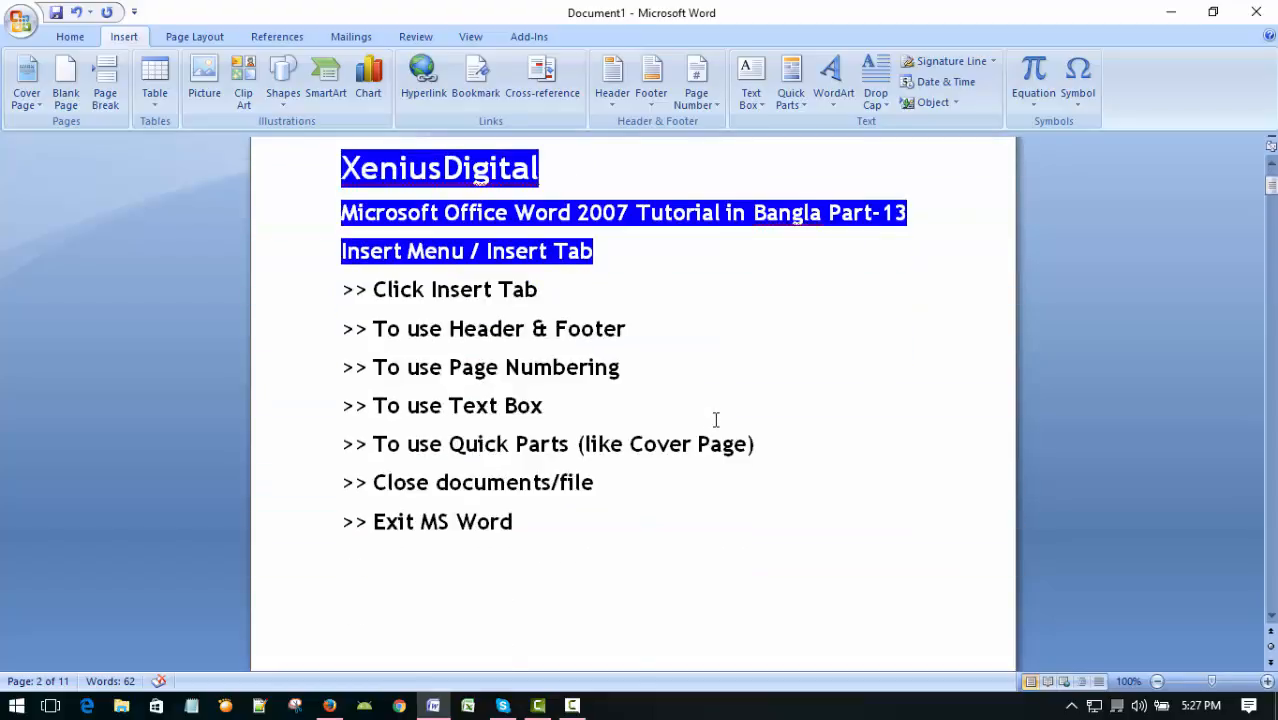
# Step: Insert the built-in Alphabet Quote text box on the second page
pyautogui.scroll(-20, 815, 387)
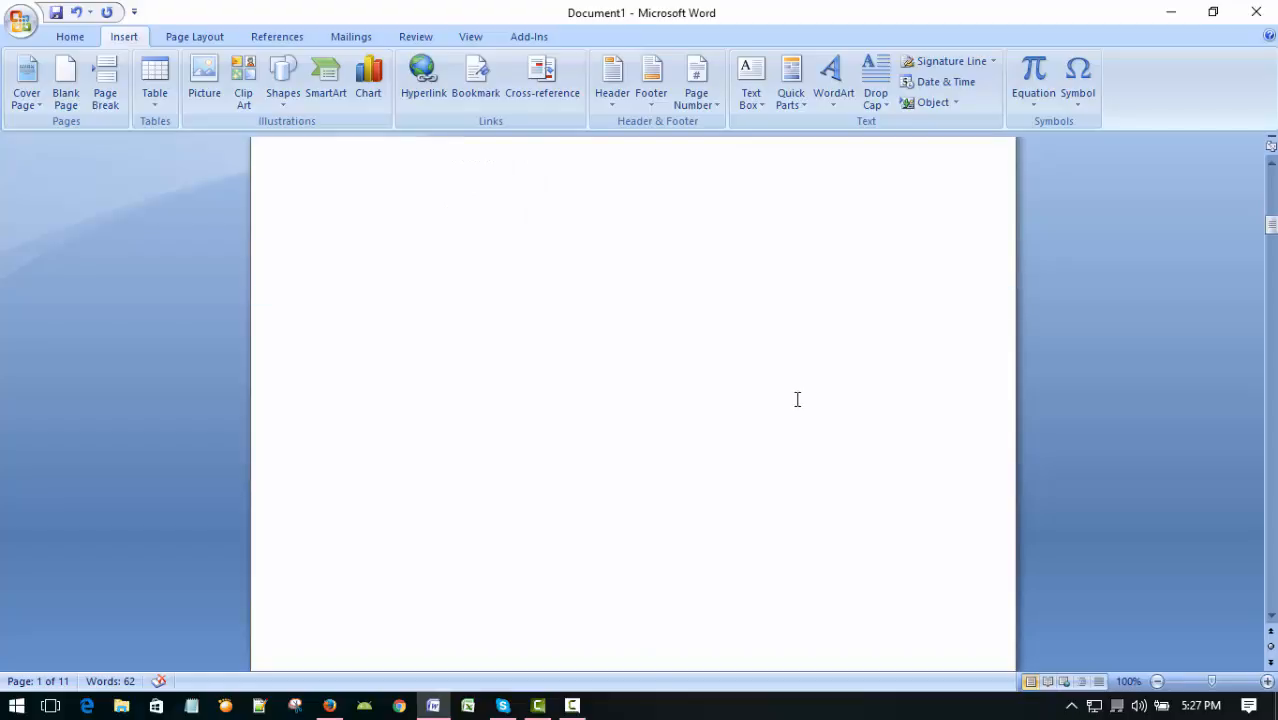
pyautogui.scroll(3, 772, 484)
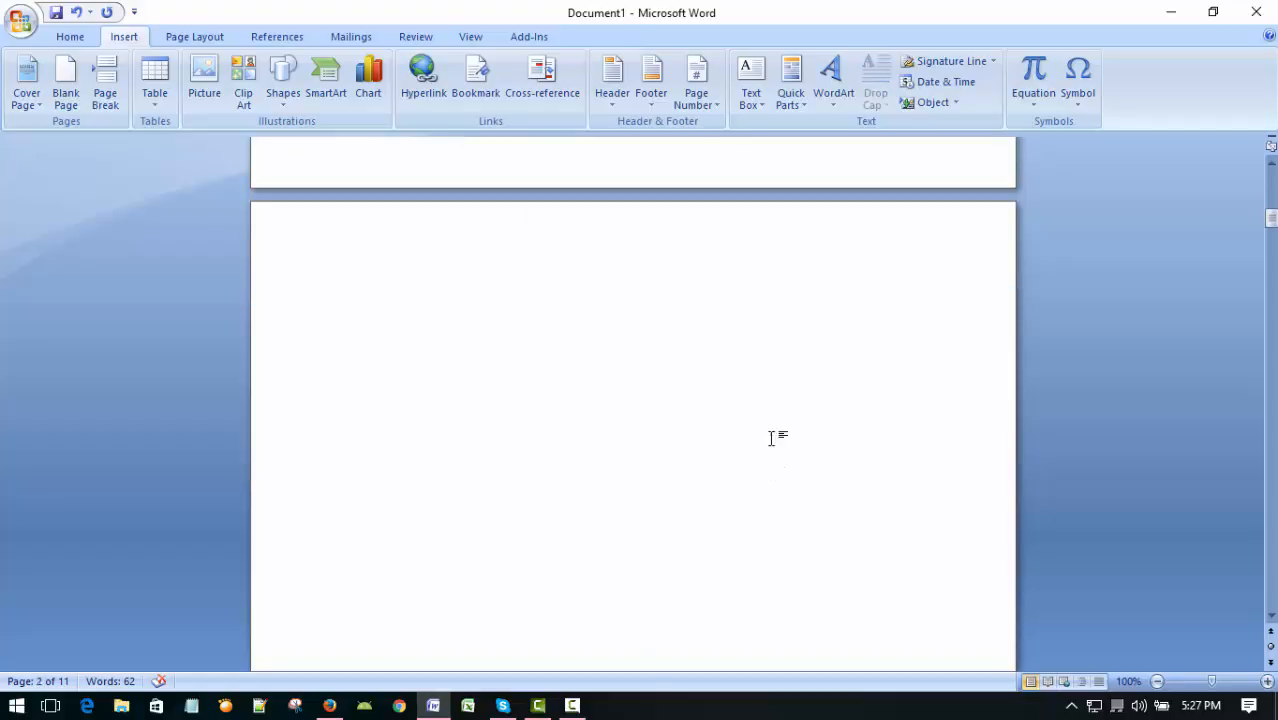
pyautogui.click(752, 95)
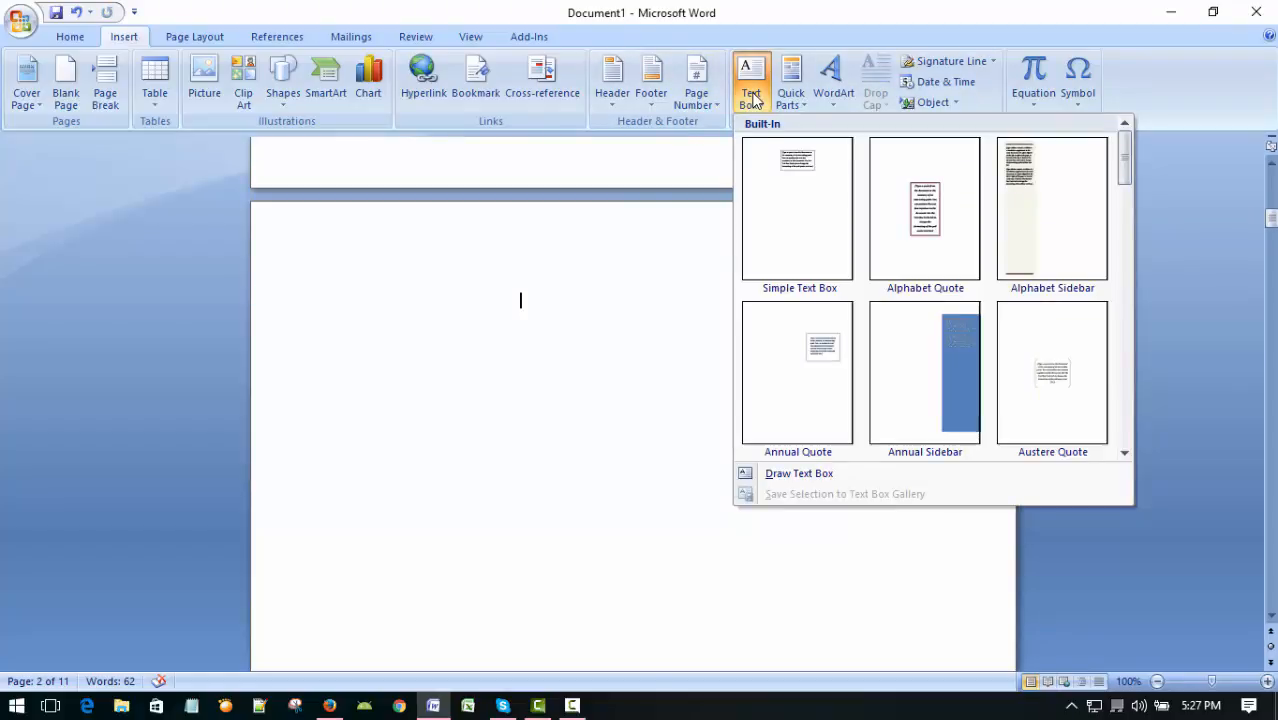
pyautogui.scroll(-10, 1053, 395)
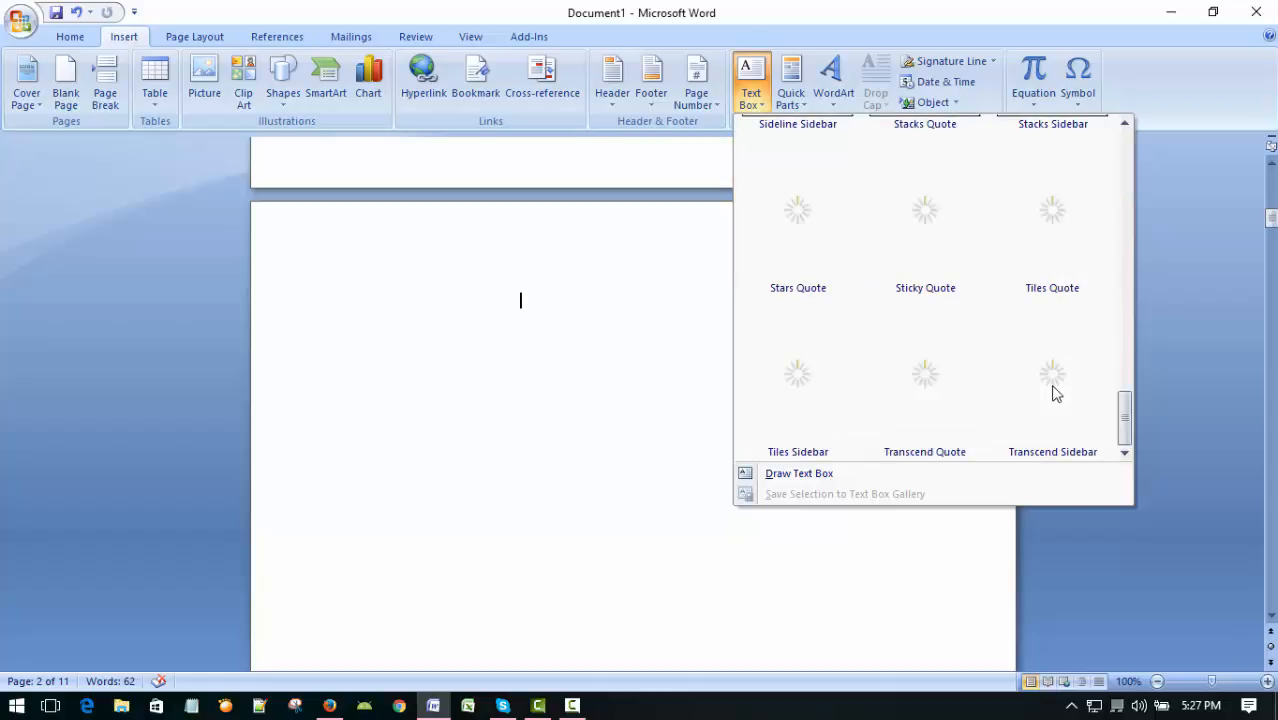
pyautogui.scroll(10, 961, 386)
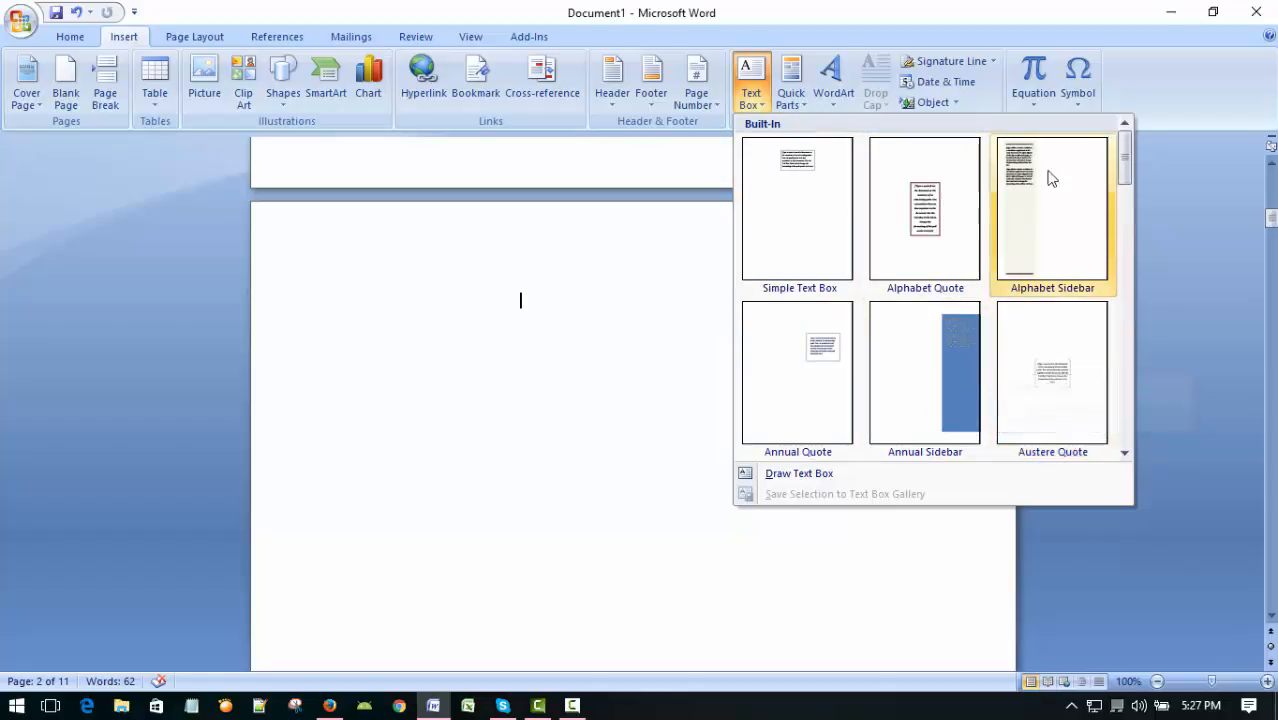
pyautogui.click(905, 212)
pyautogui.scroll(-6, 802, 408)
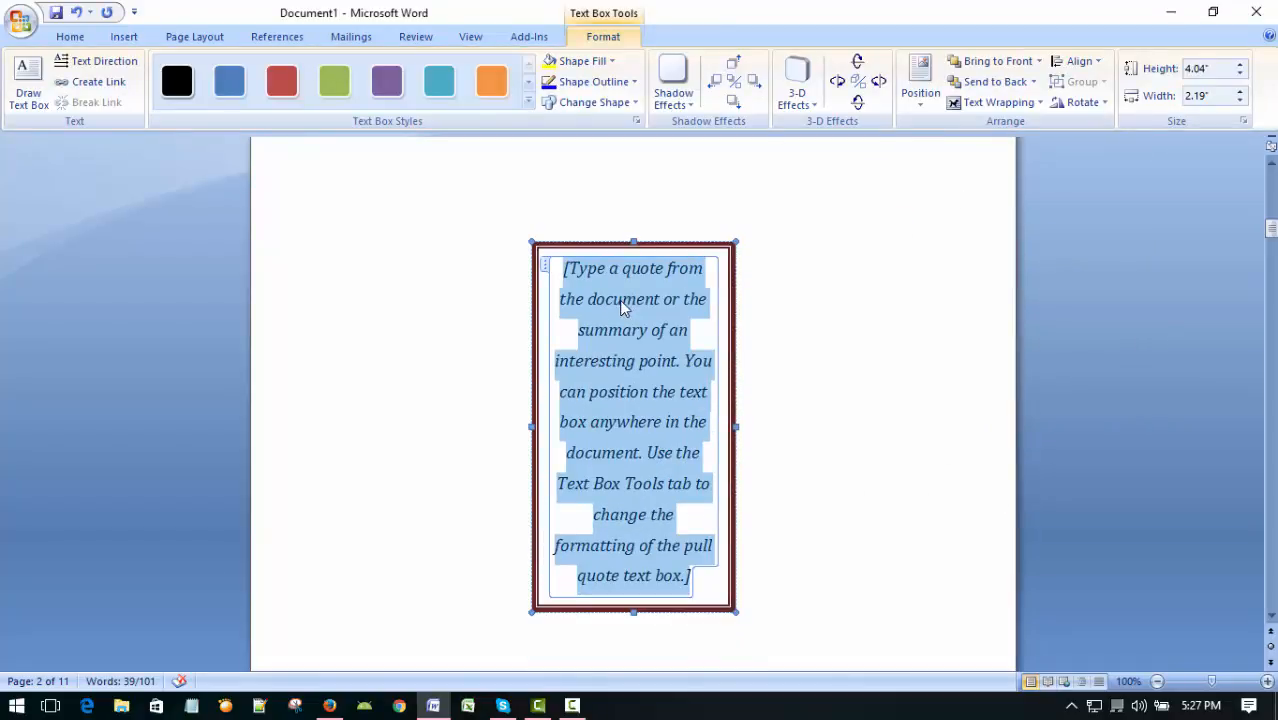
# Step: Replace the placeholder quote with three lines of sample text: "Ffdfdfdffdfff", "Fdkfdjfdjfdjf" and "fddfdf"
pyautogui.write('ffd')
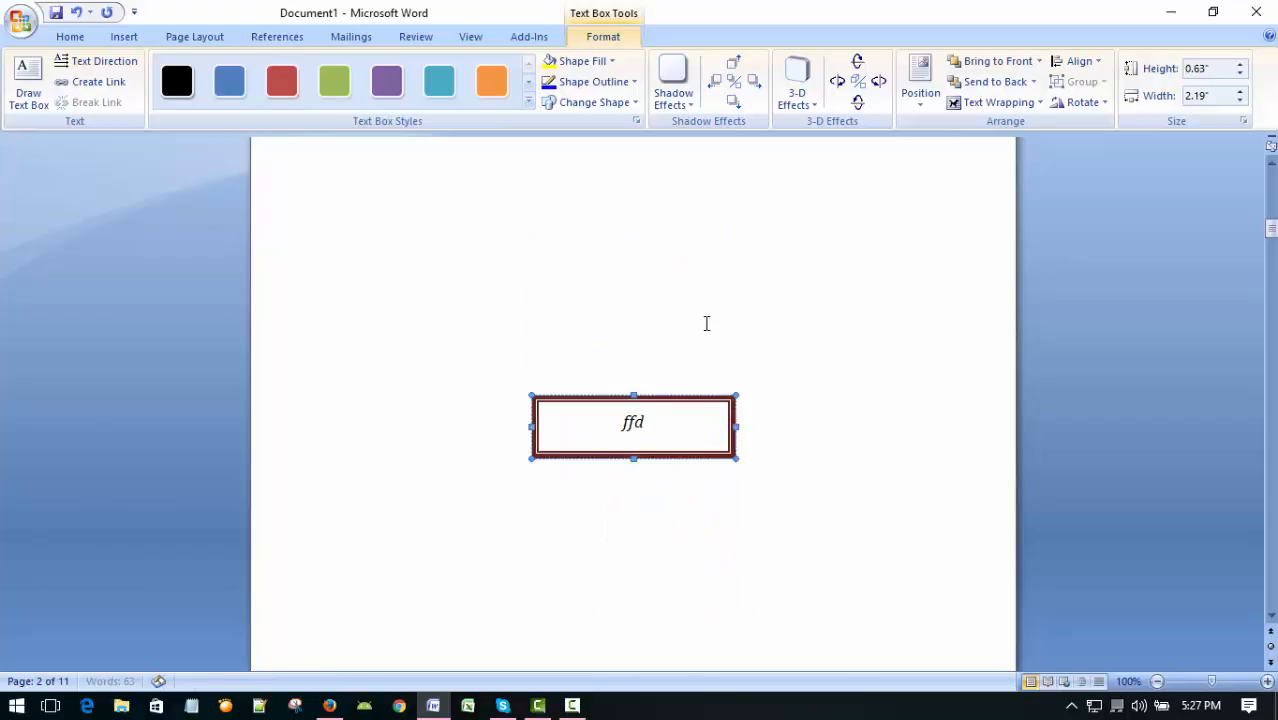
pyautogui.write('fdfdffdfff')
pyautogui.press('Return')
pyautogui.write('fdkfdjfdjfdjf')
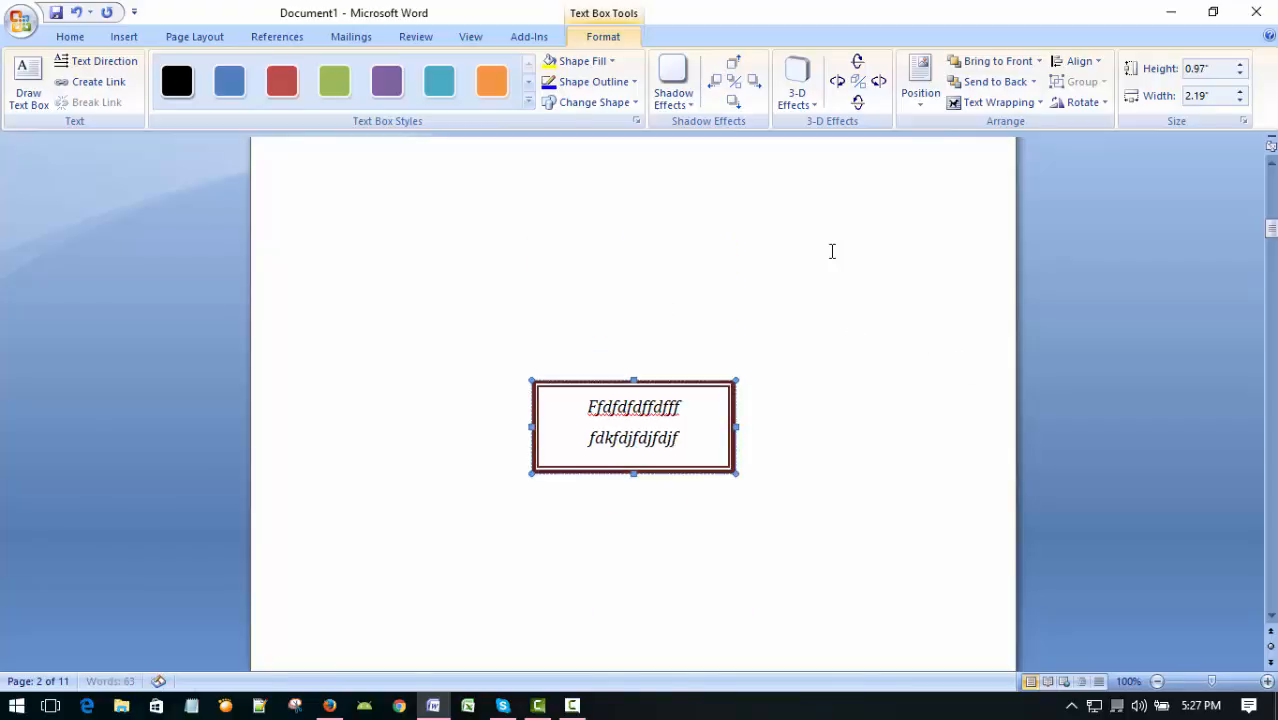
pyautogui.press('Return')
pyautogui.write('fddfdf')
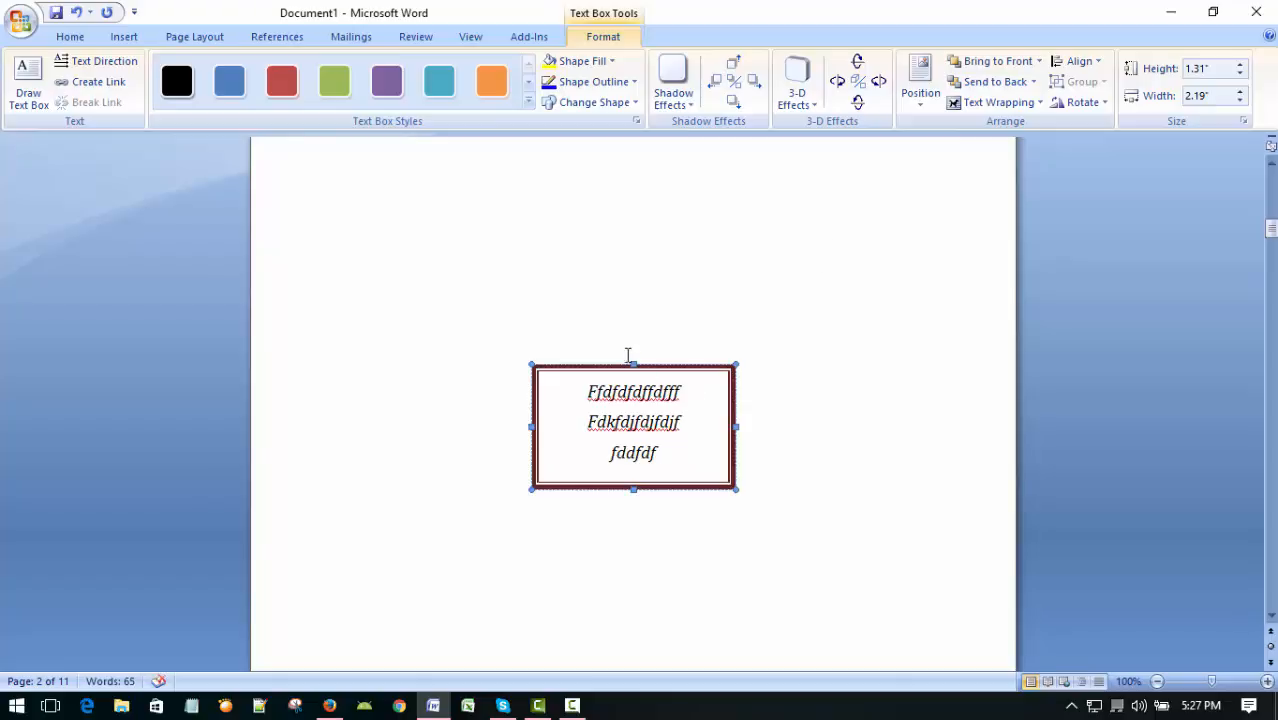
# Step: Move the quote text box higher on the page and nudge it up, right, left and down
pyautogui.moveTo(633, 366); pyautogui.dragTo(621, 281)
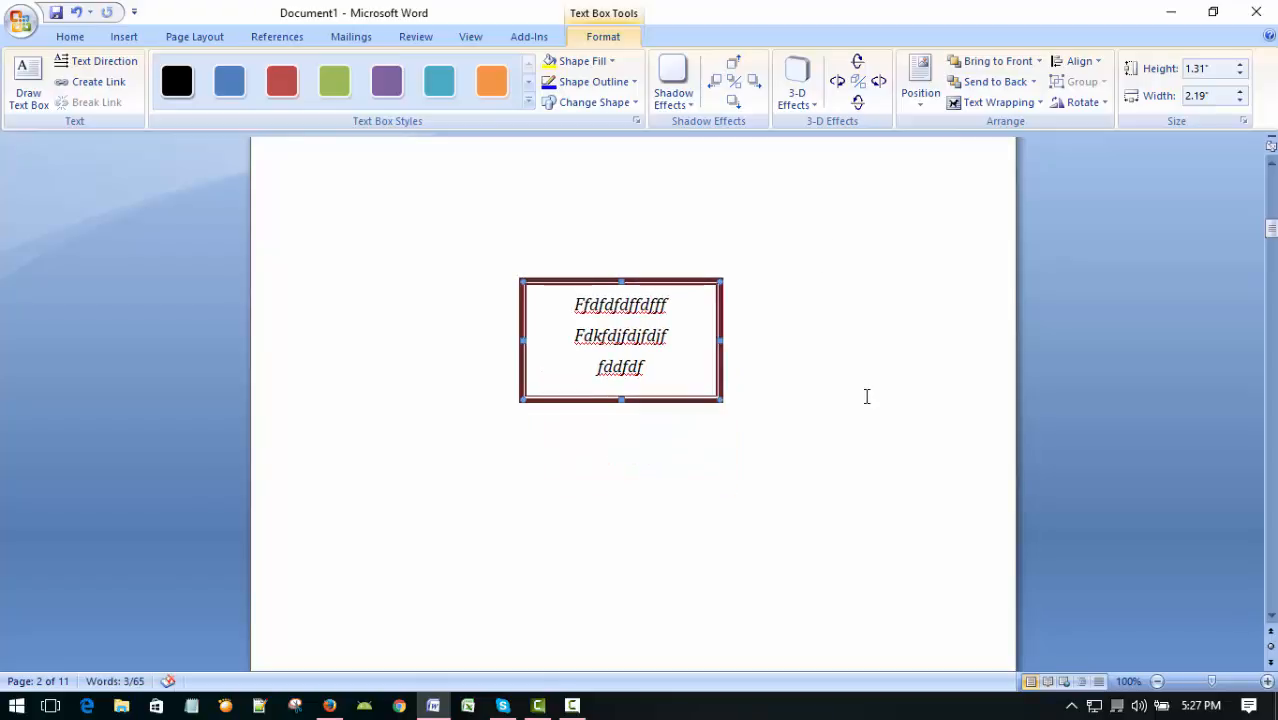
pyautogui.press('Up')
pyautogui.press('Right')
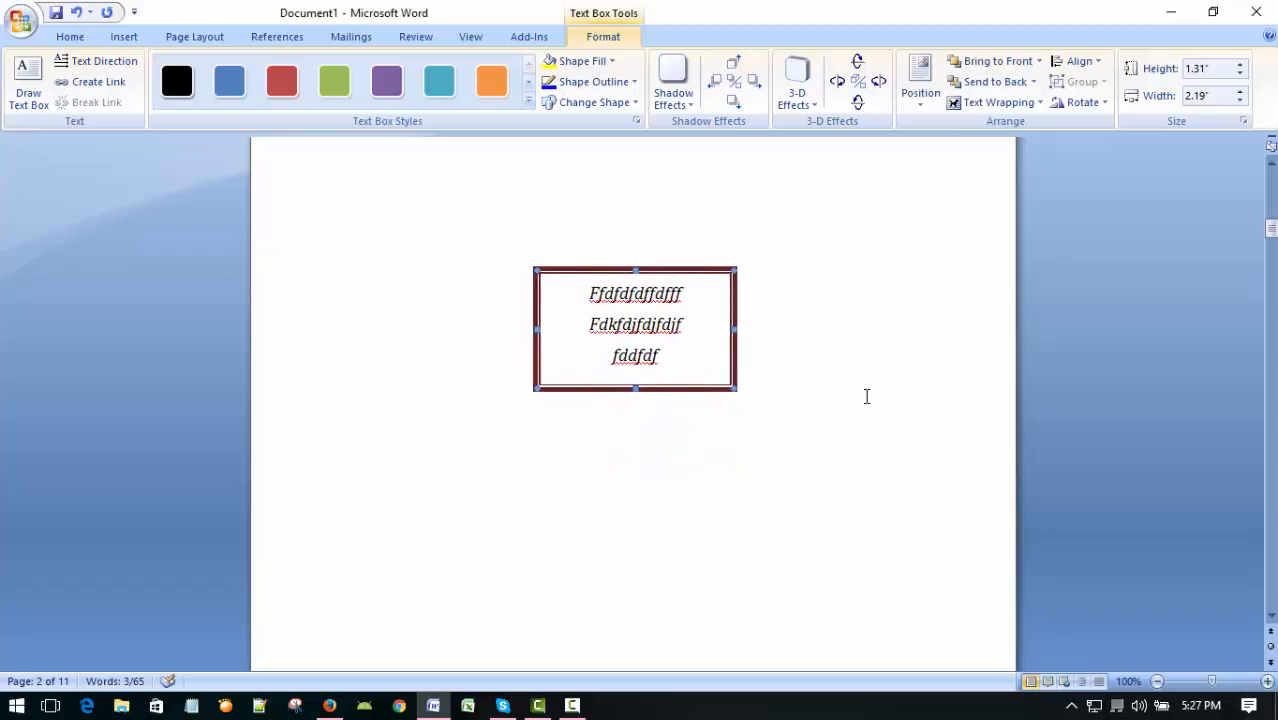
pyautogui.press('Left')
pyautogui.press('Left')
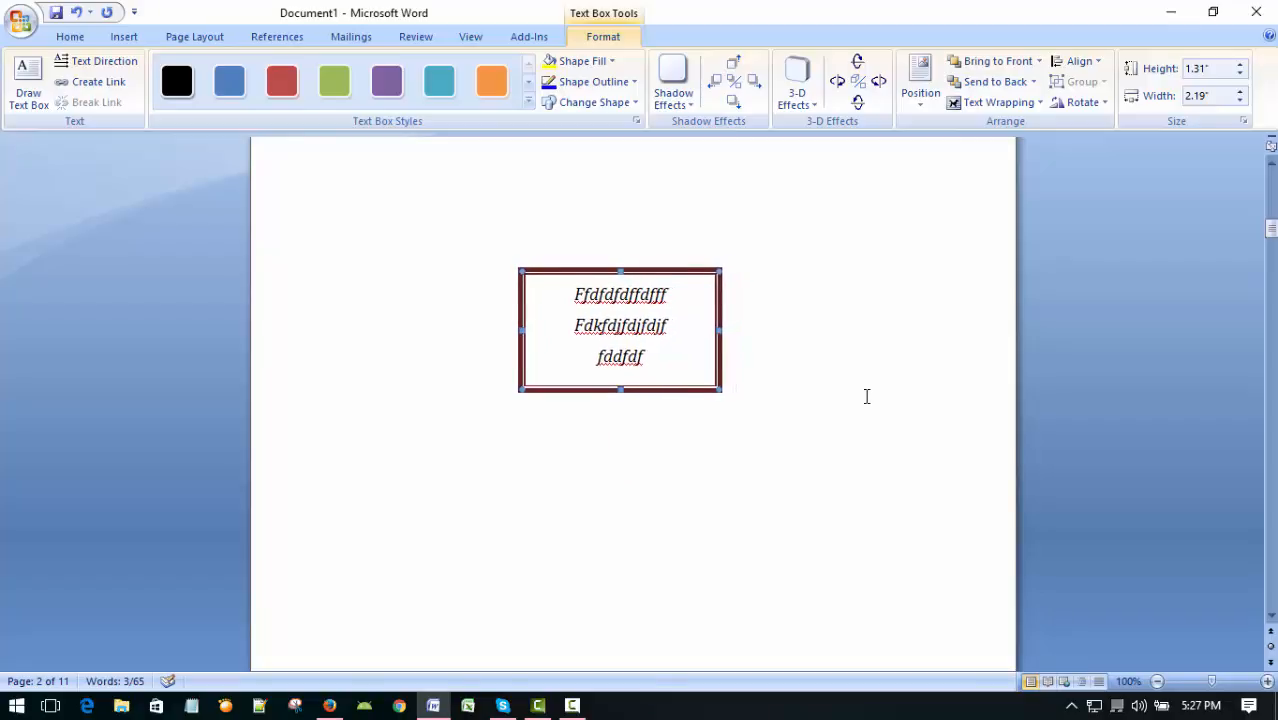
pyautogui.press('Down')
pyautogui.press('Down')
pyautogui.press('Down')
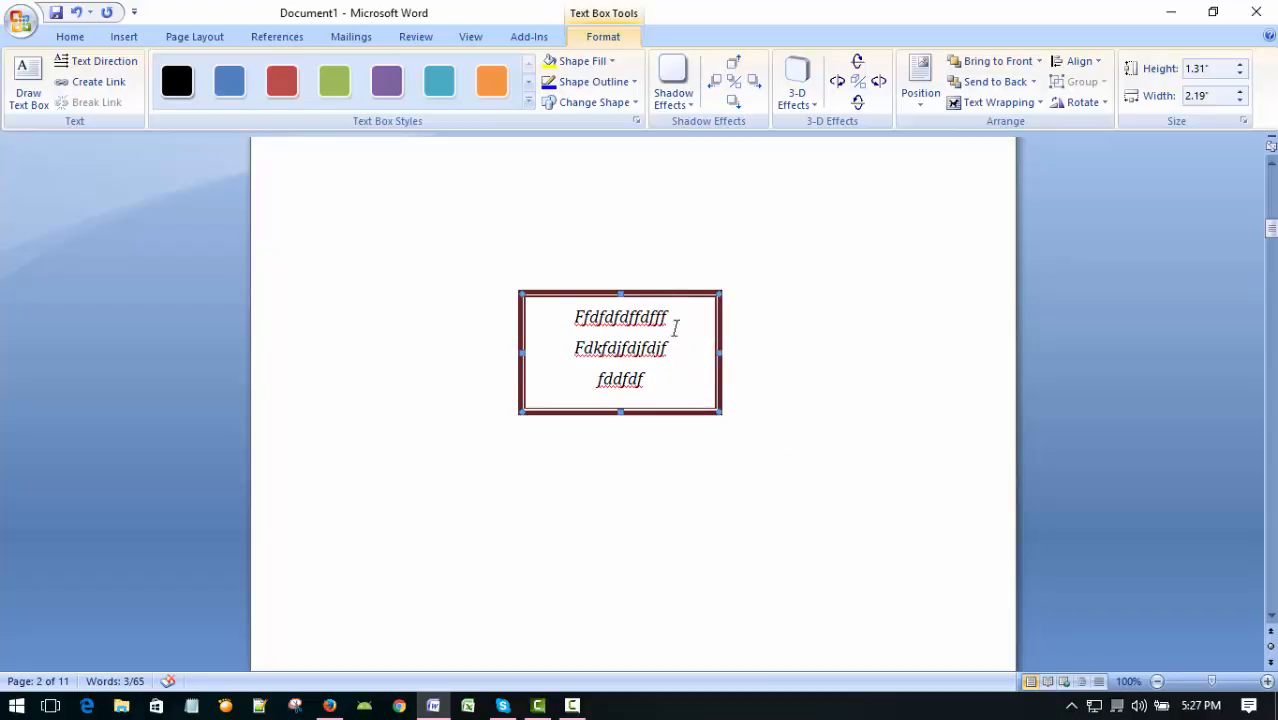
# Step: Undo the text box's moves, its sample text and its insertion
pyautogui.hotkey('ctrl', 'z')
pyautogui.hotkey('ctrl', 'z')
pyautogui.hotkey('ctrl', 'z')
pyautogui.hotkey('ctrl', 'z')
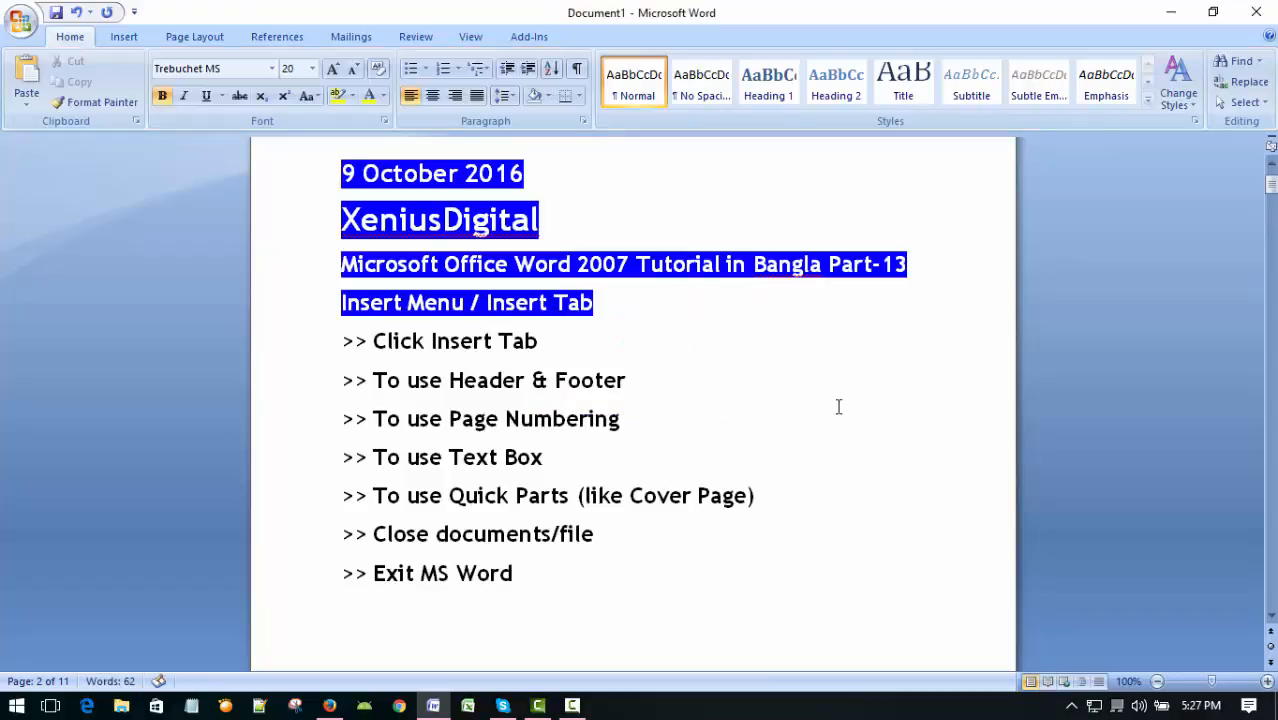
# Step: Insert an Alphabet Quote text box at the empty cursor position on the second page
pyautogui.scroll(-3, 720, 446)
pyautogui.scroll(-8, 720, 446)
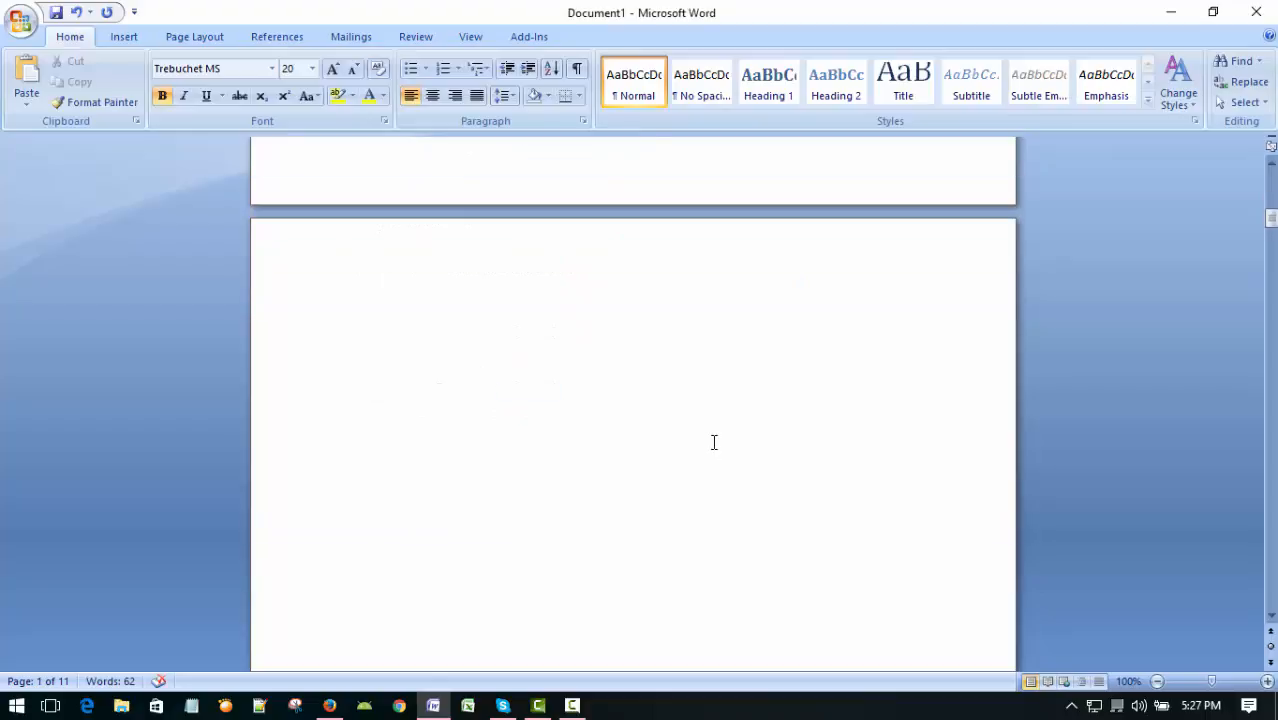
pyautogui.scroll(3, 716, 532)
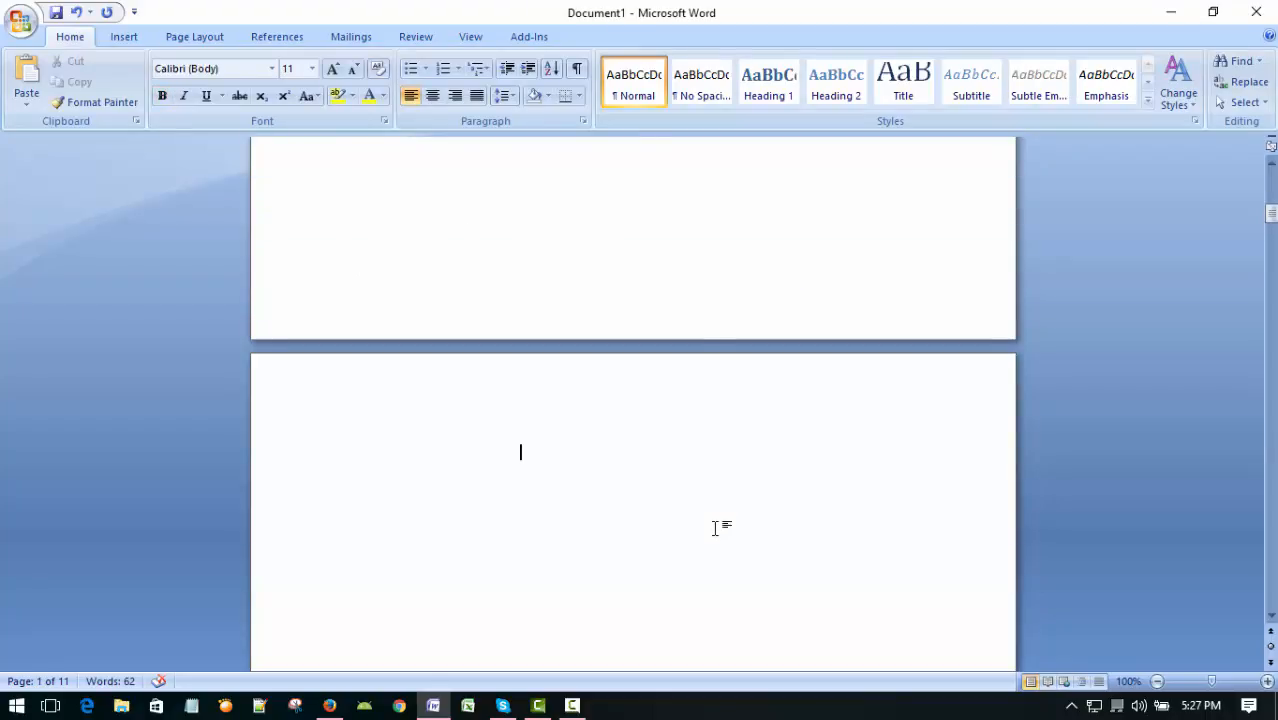
pyautogui.click(124, 37)
pyautogui.click(750, 85)
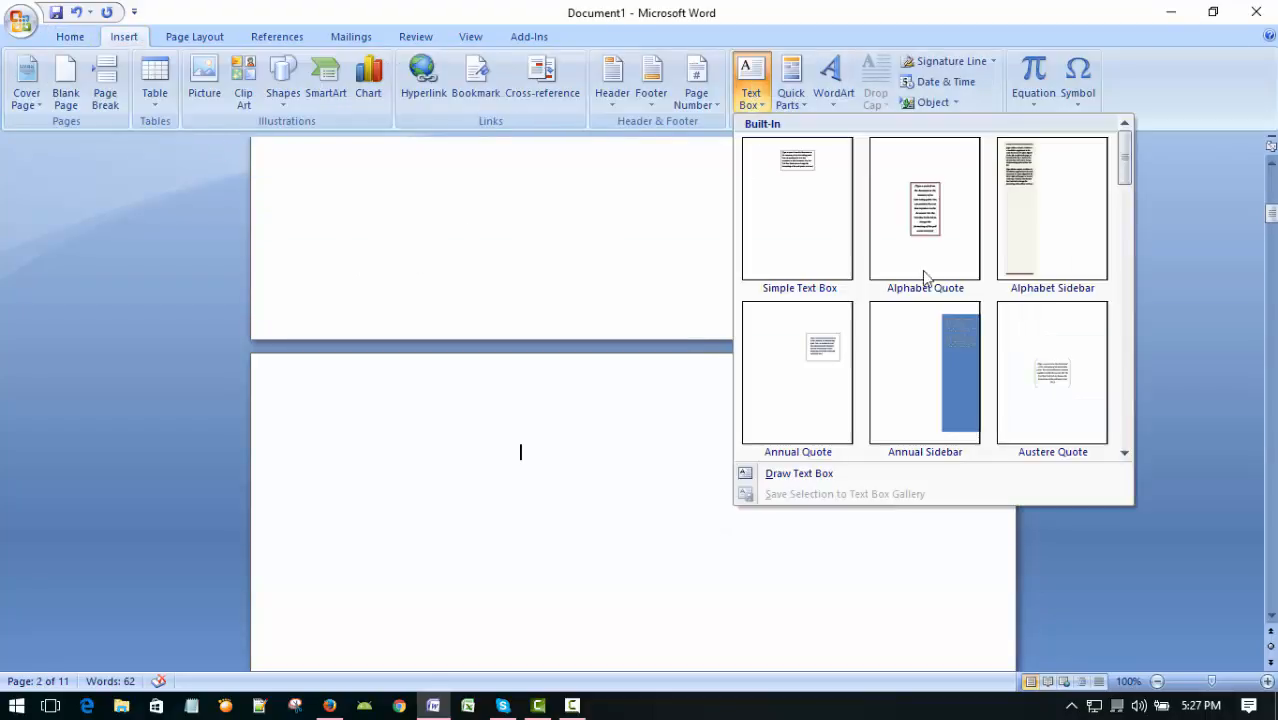
pyautogui.click(936, 236)
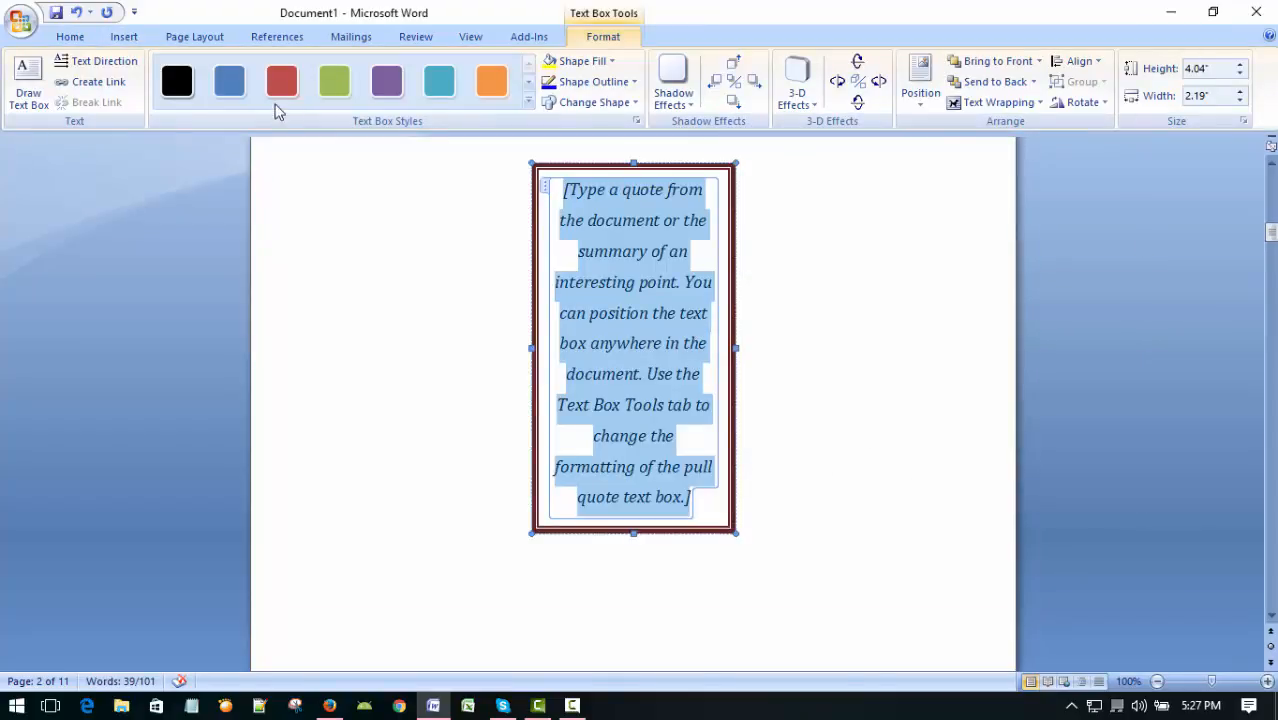
# Step: Try the solid green style on the quote text box, replace it with the orange style and deselect the box
pyautogui.click(335, 82)
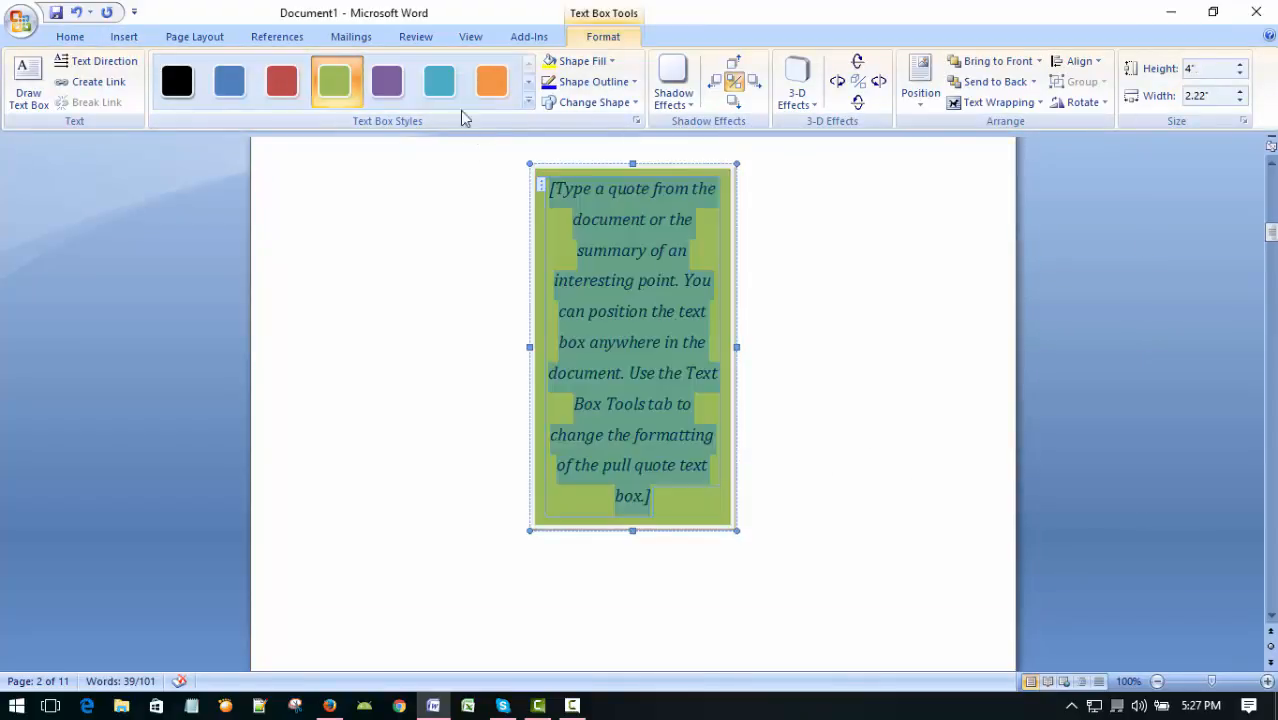
pyautogui.click(491, 82)
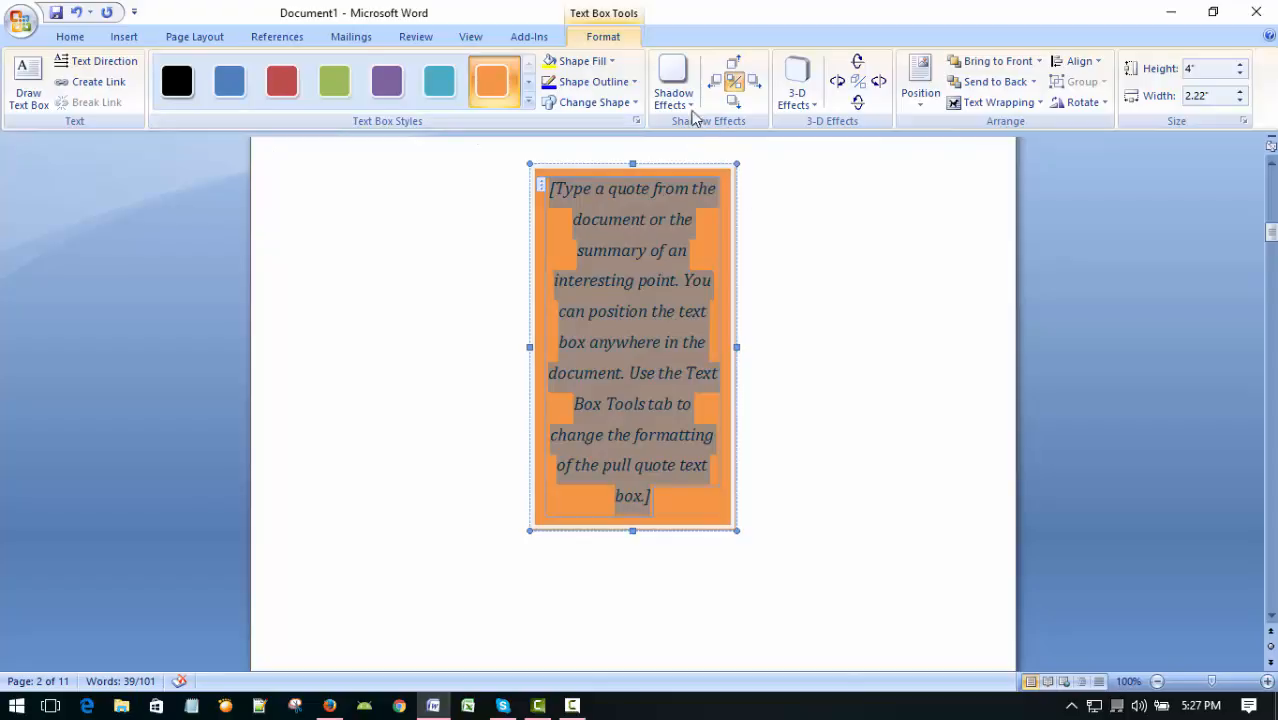
pyautogui.click(900, 406)
# Step: Give the orange text box the second Drop Shadow effect, cast up and to the right, and check it
pyautogui.click(676, 492)
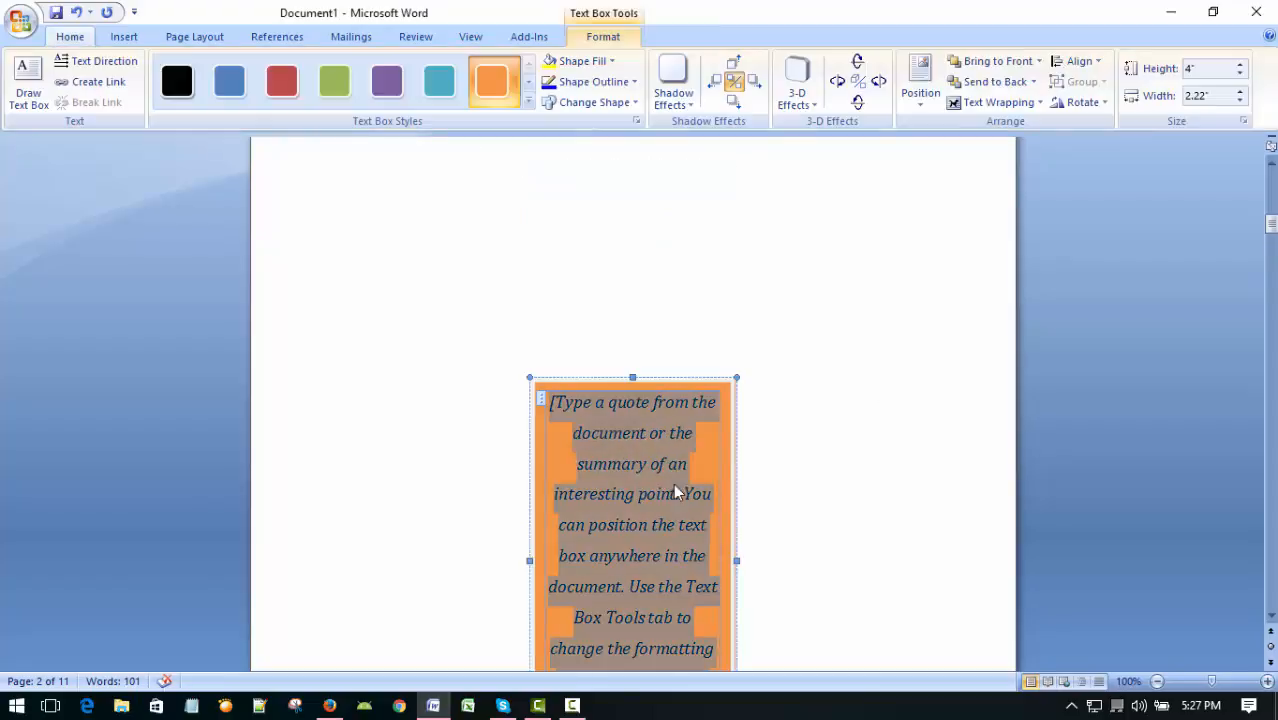
pyautogui.click(673, 86)
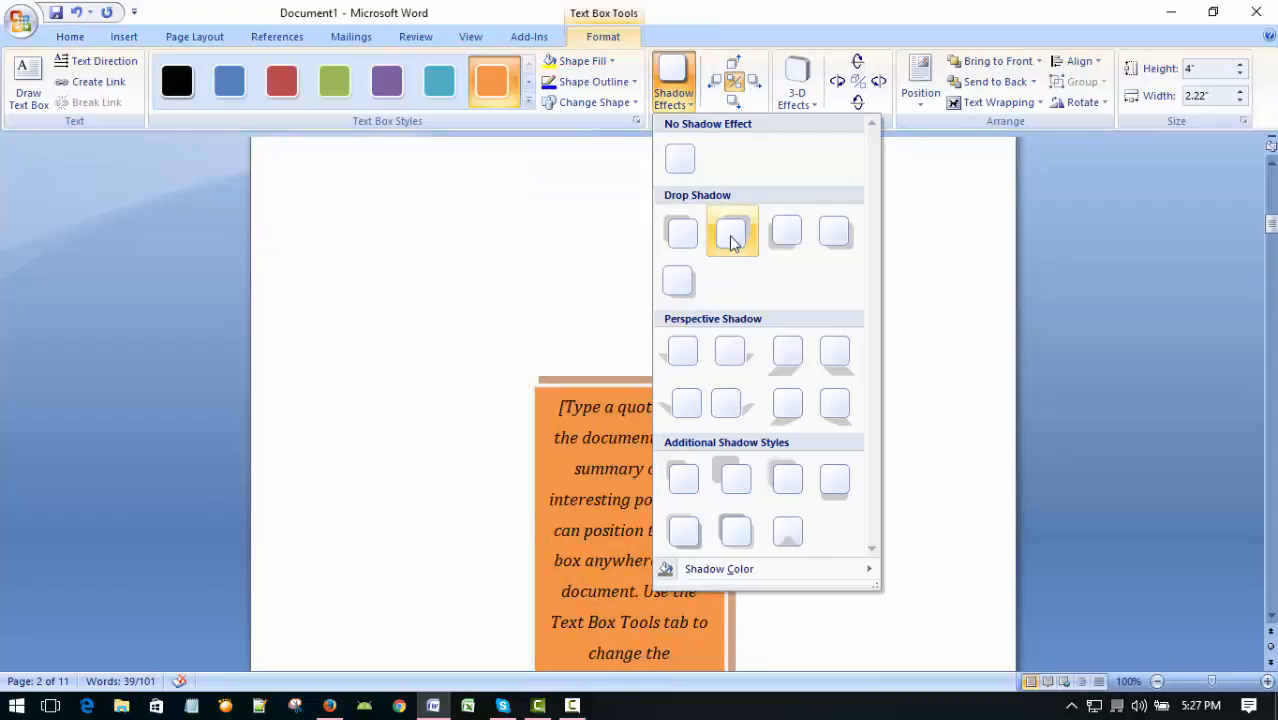
pyautogui.click(731, 241)
pyautogui.click(819, 359)
pyautogui.scroll(-5, 827, 387)
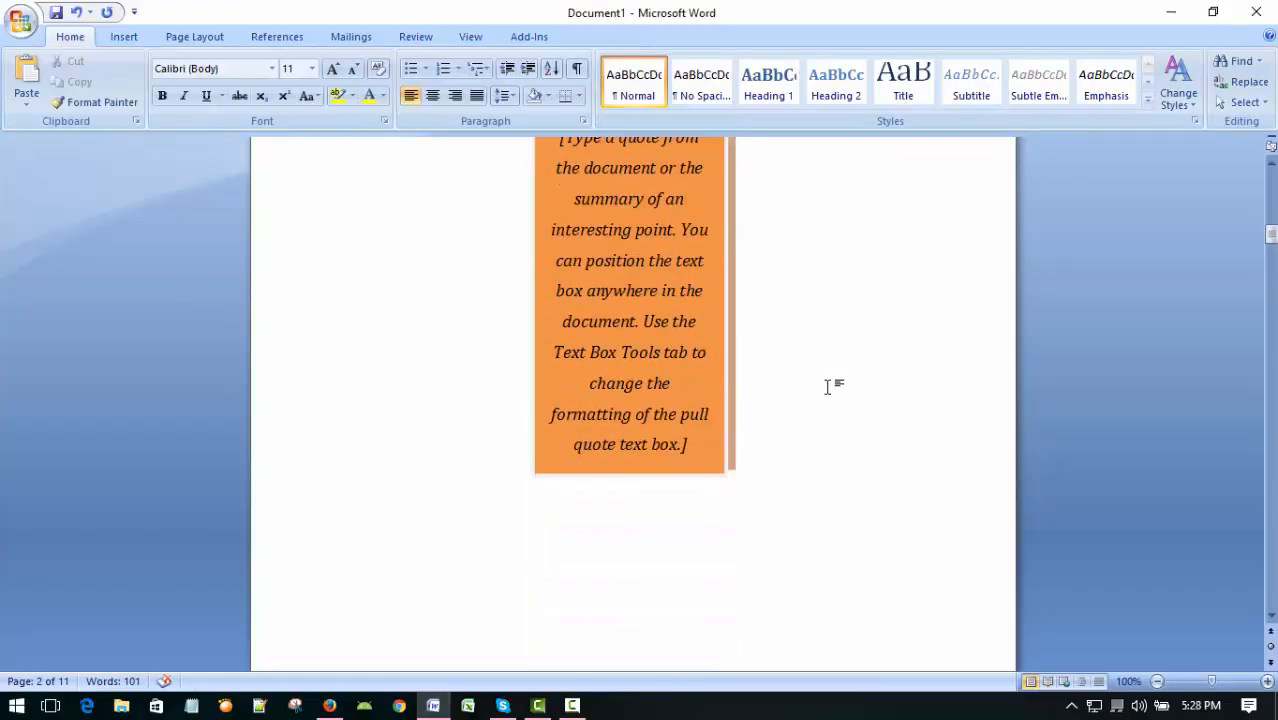
pyautogui.scroll(3, 827, 387)
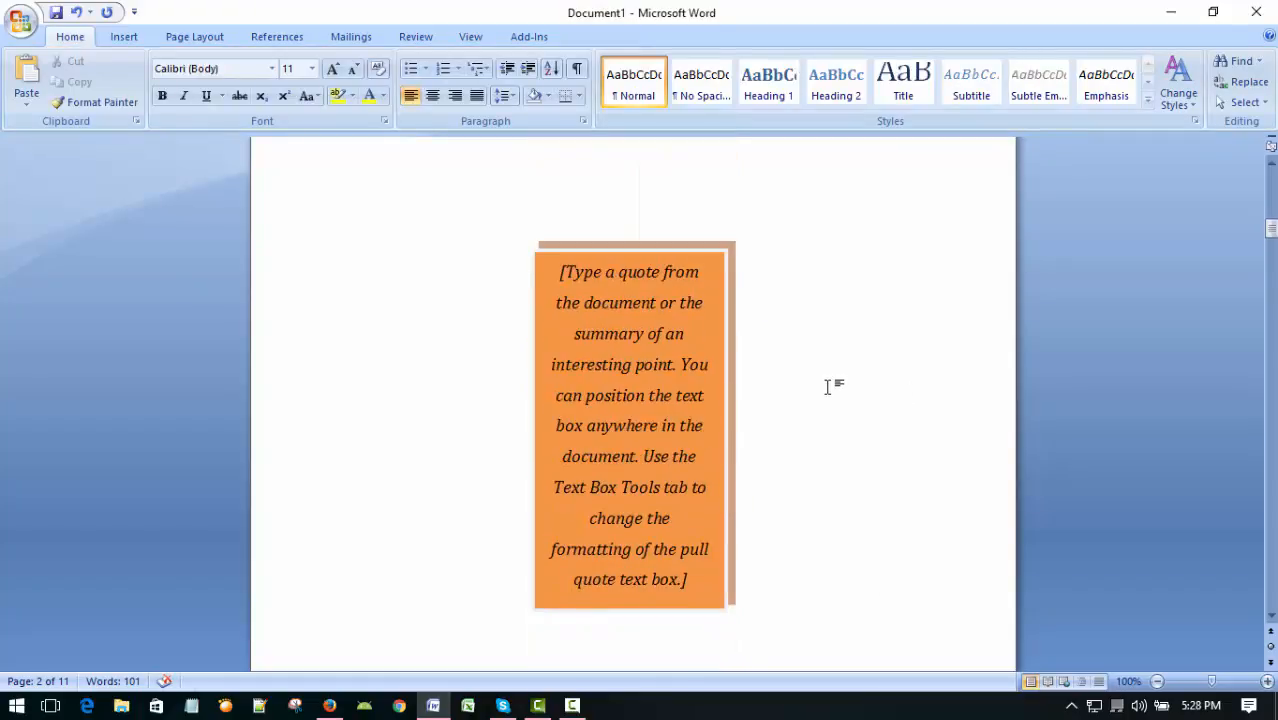
# Step: Draw a text box about 4.4" wide and 1.4" high below the orange quote box and enter "fdgfgf" in it
pyautogui.click(683, 414)
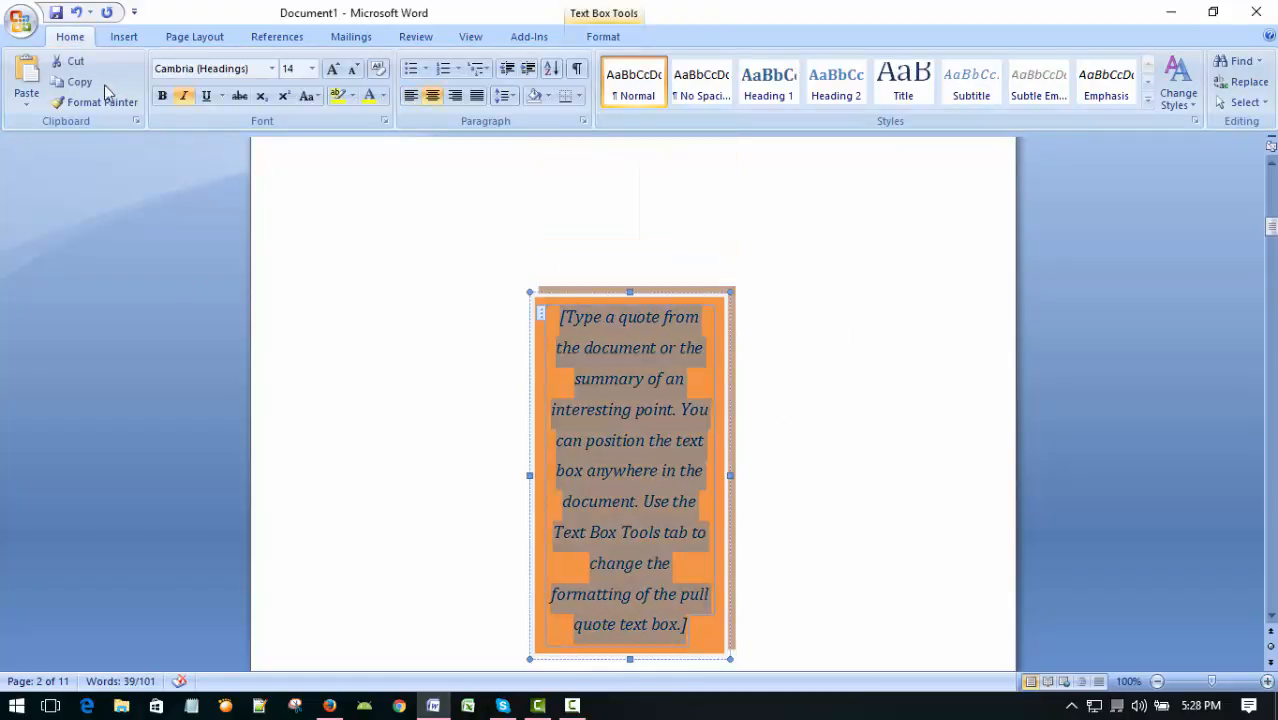
pyautogui.click(124, 37)
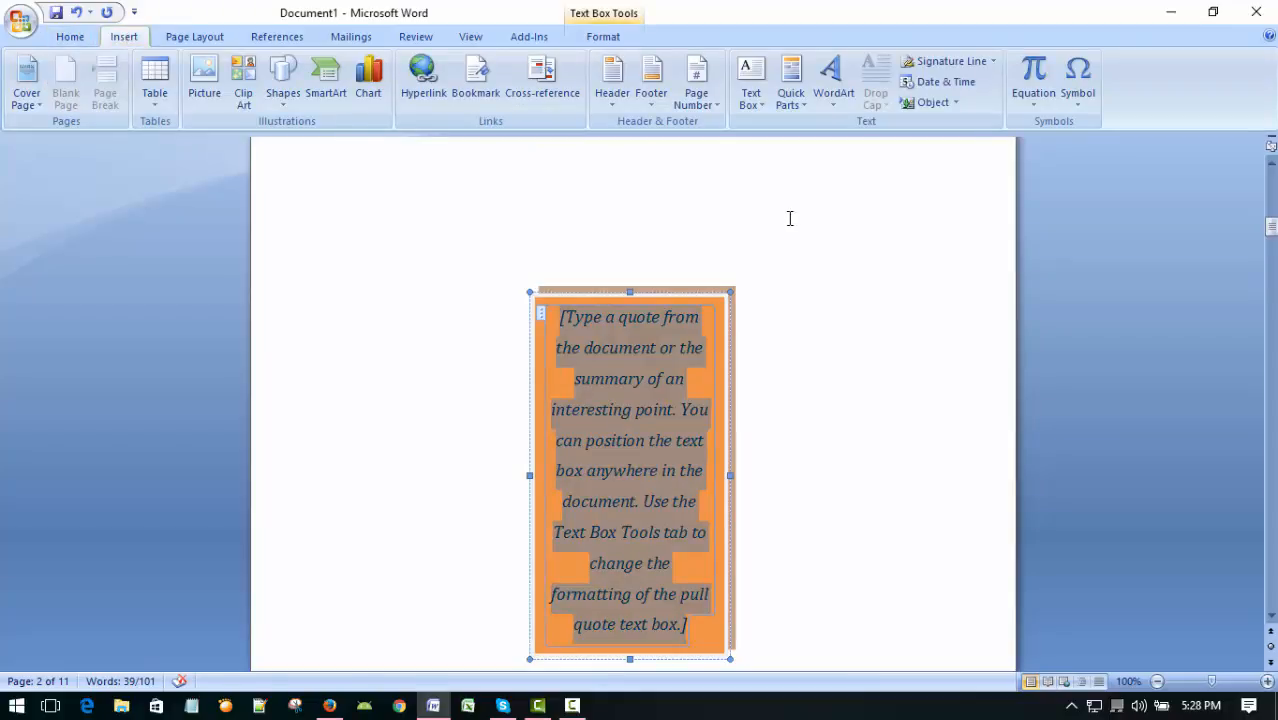
pyautogui.click(762, 110)
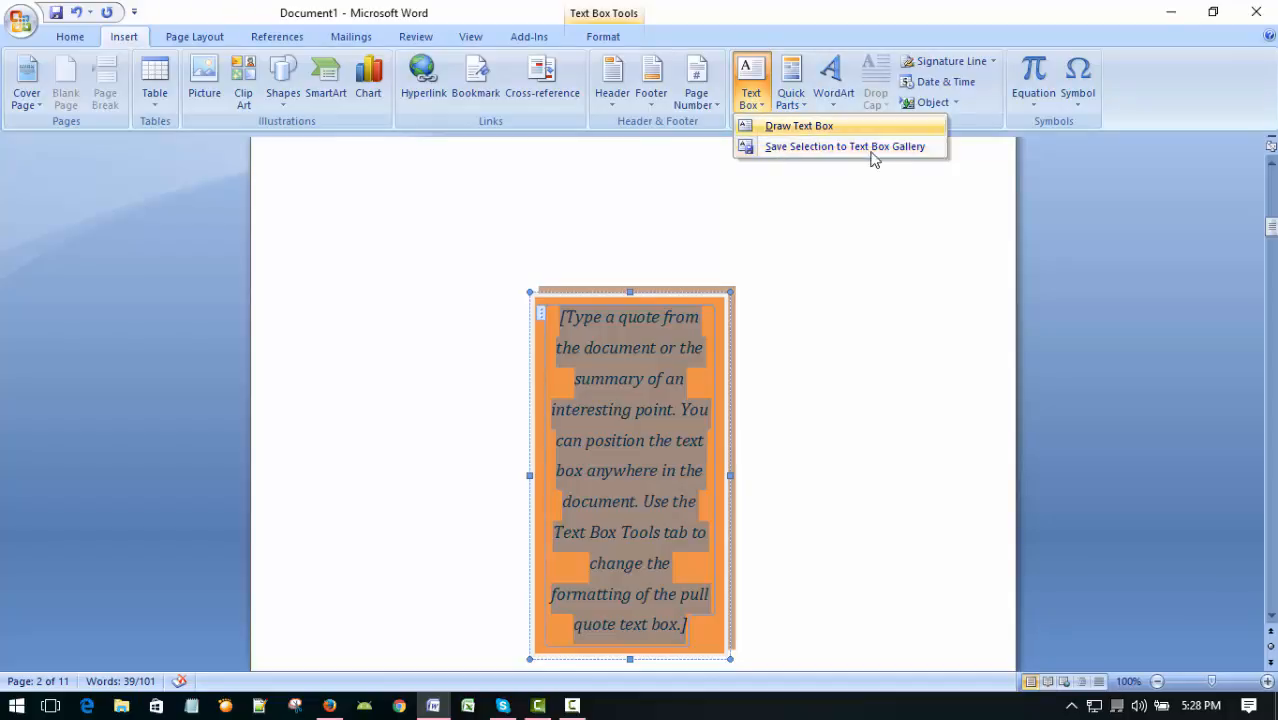
pyautogui.click(799, 127)
pyautogui.scroll(-5, 878, 261)
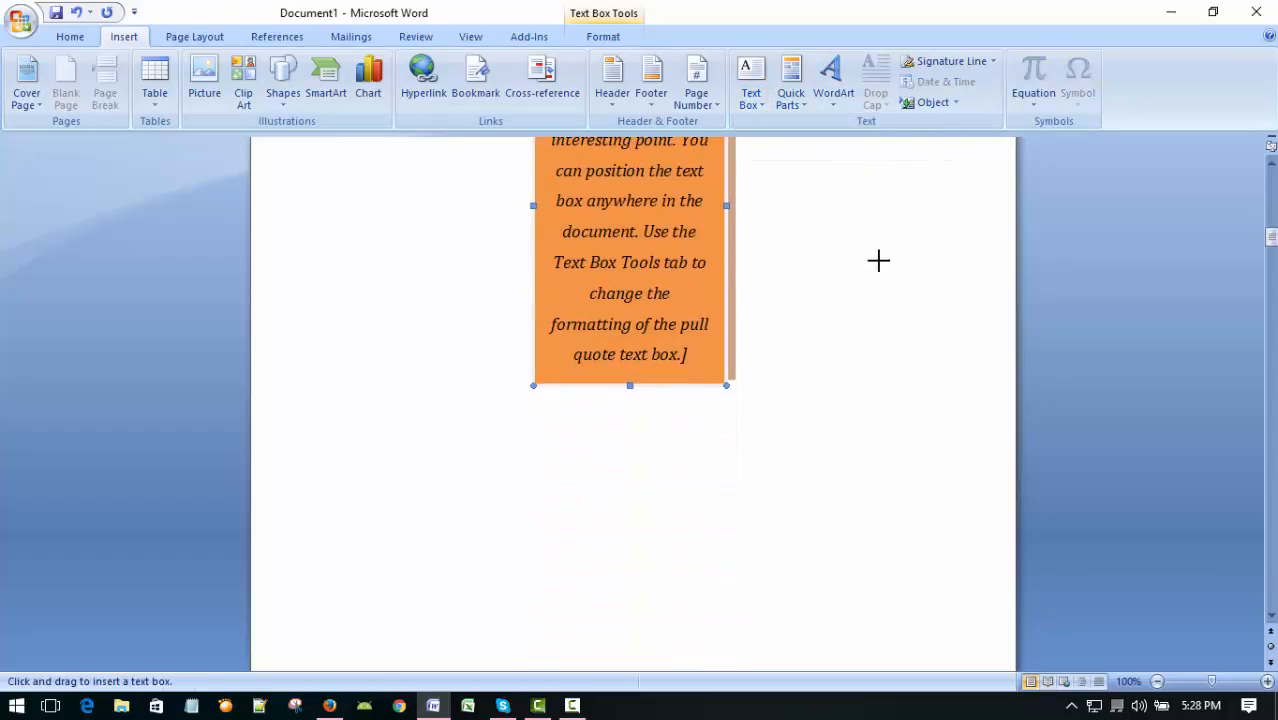
pyautogui.scroll(-3, 878, 261)
pyautogui.moveTo(468, 278); pyautogui.dragTo(862, 405)
pyautogui.write('fdgfgf')
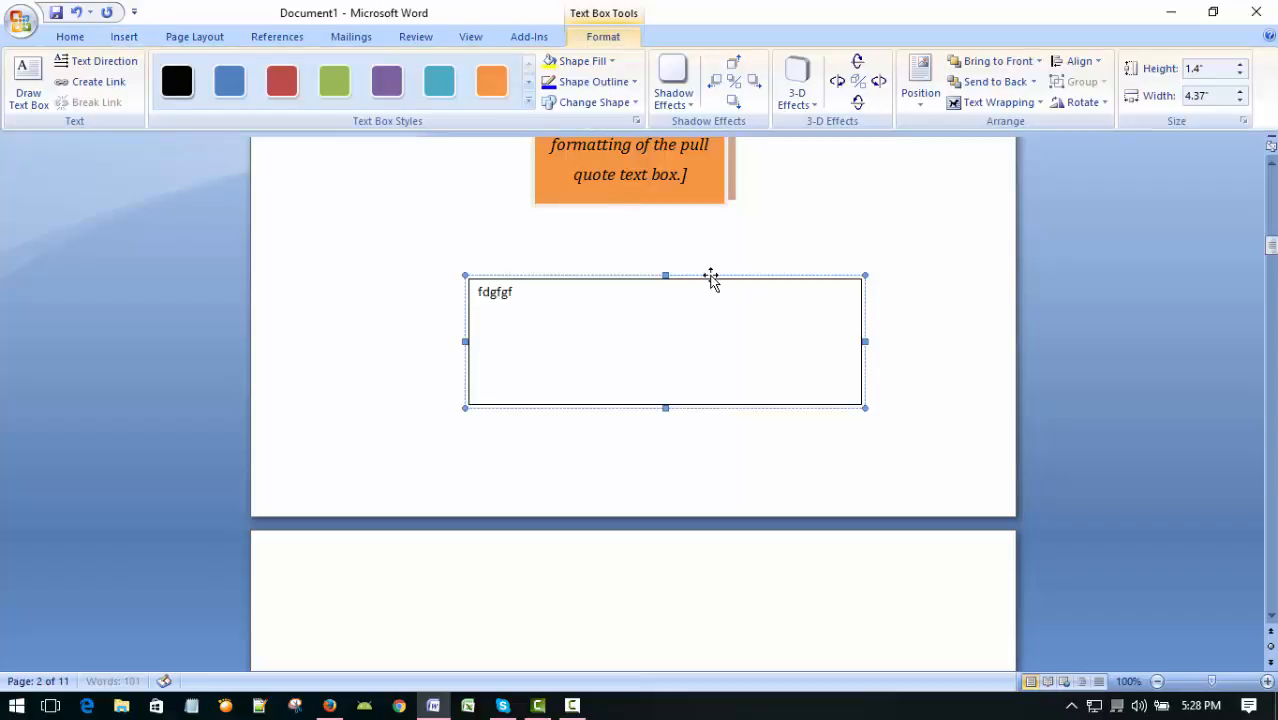
# Step: Give the fdgfgf text box the Perspective Shadow cast down and to the left, and append "ffgfgggg" to its text
pyautogui.click(673, 88)
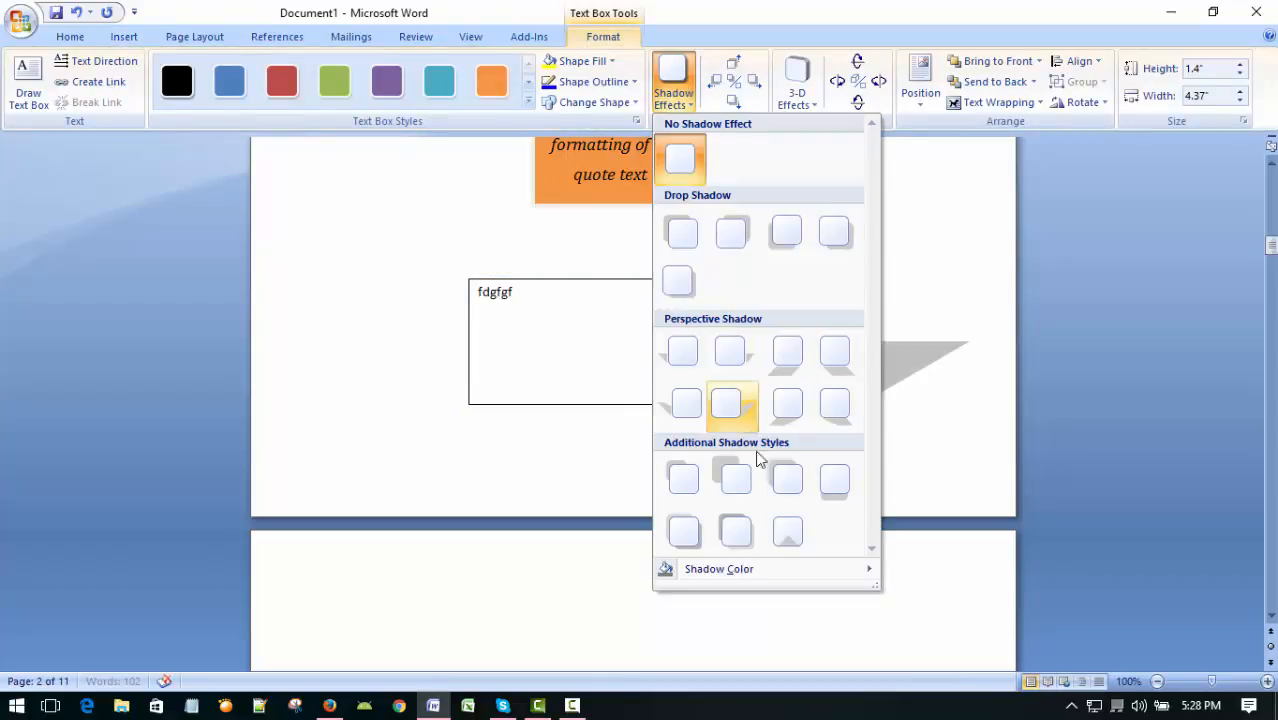
pyautogui.click(788, 405)
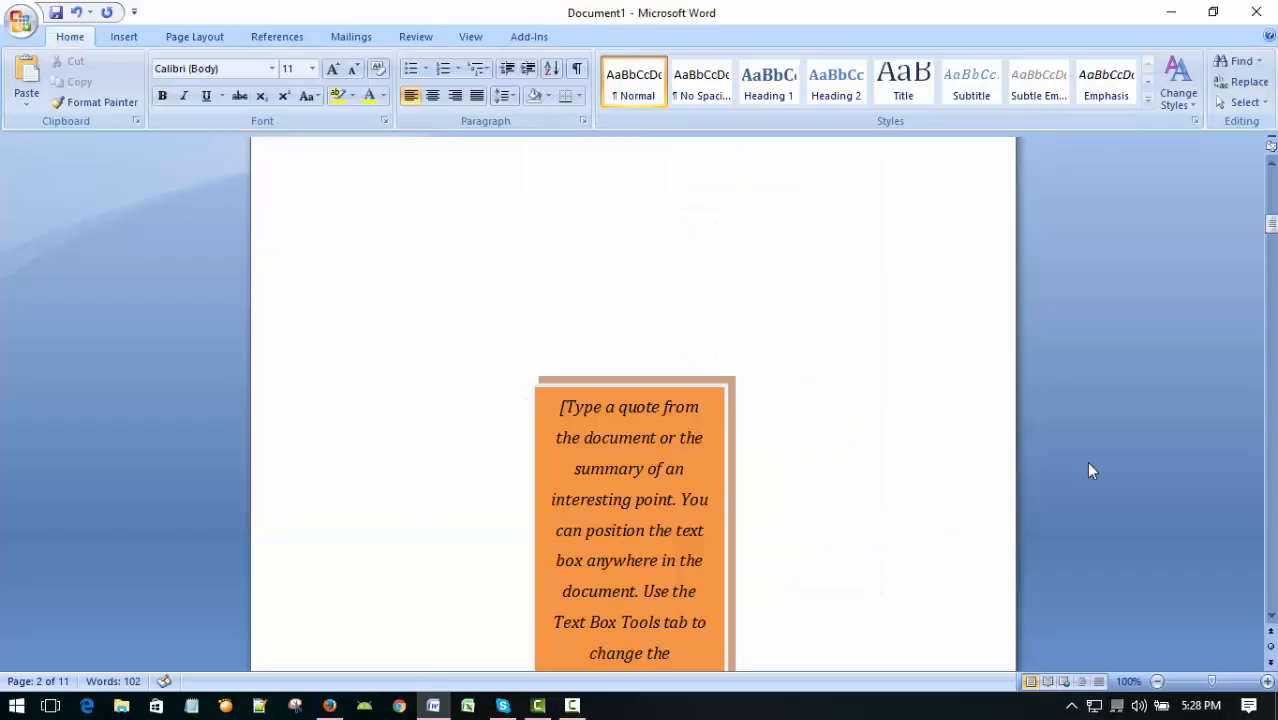
pyautogui.scroll(-12, 883, 448)
pyautogui.scroll(4, 884, 447)
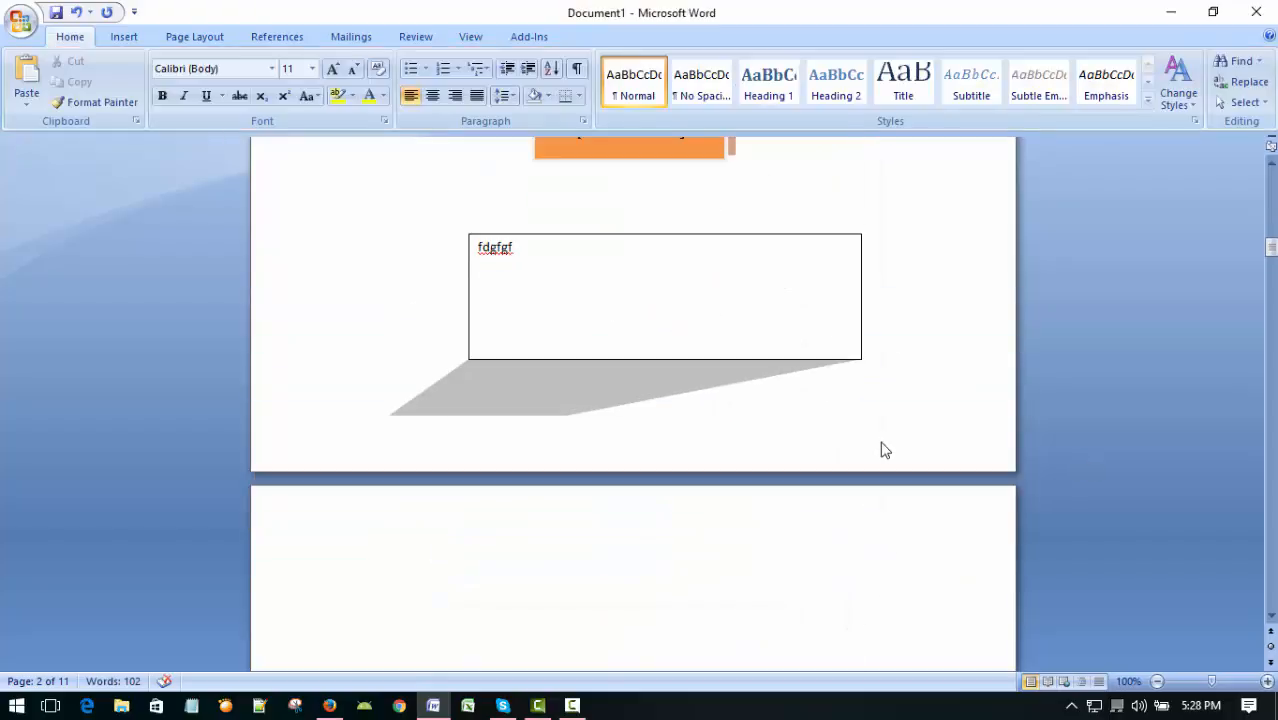
pyautogui.click(644, 378)
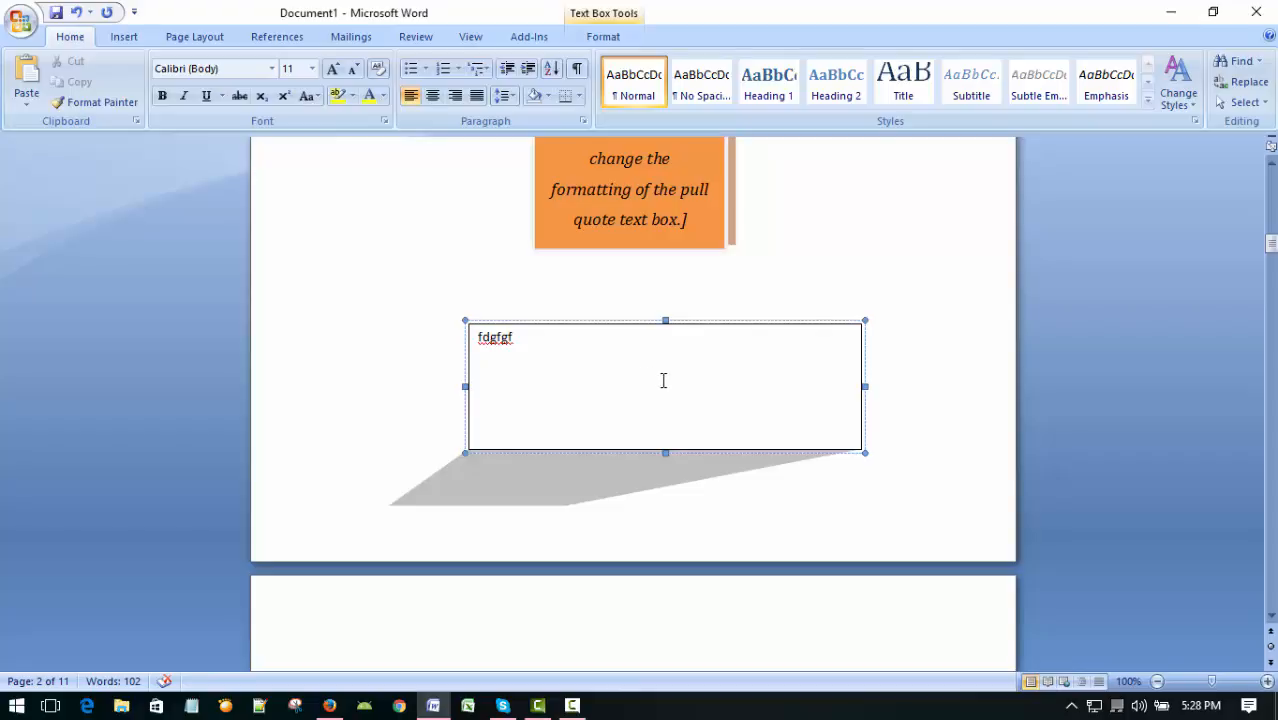
pyautogui.write('ffgfgggg')
# Step: Set a green 3-D color on the lower text box's 3-D effect, deselect the box and check the result
pyautogui.click(690, 325)
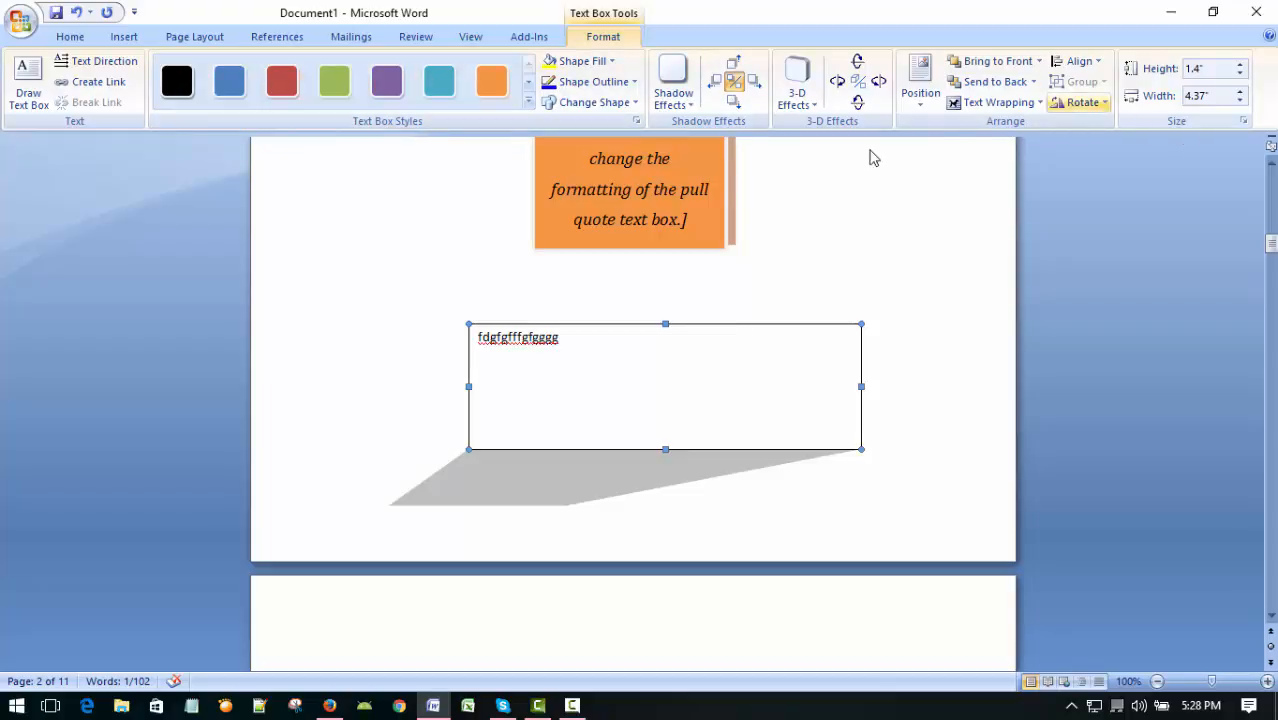
pyautogui.click(795, 105)
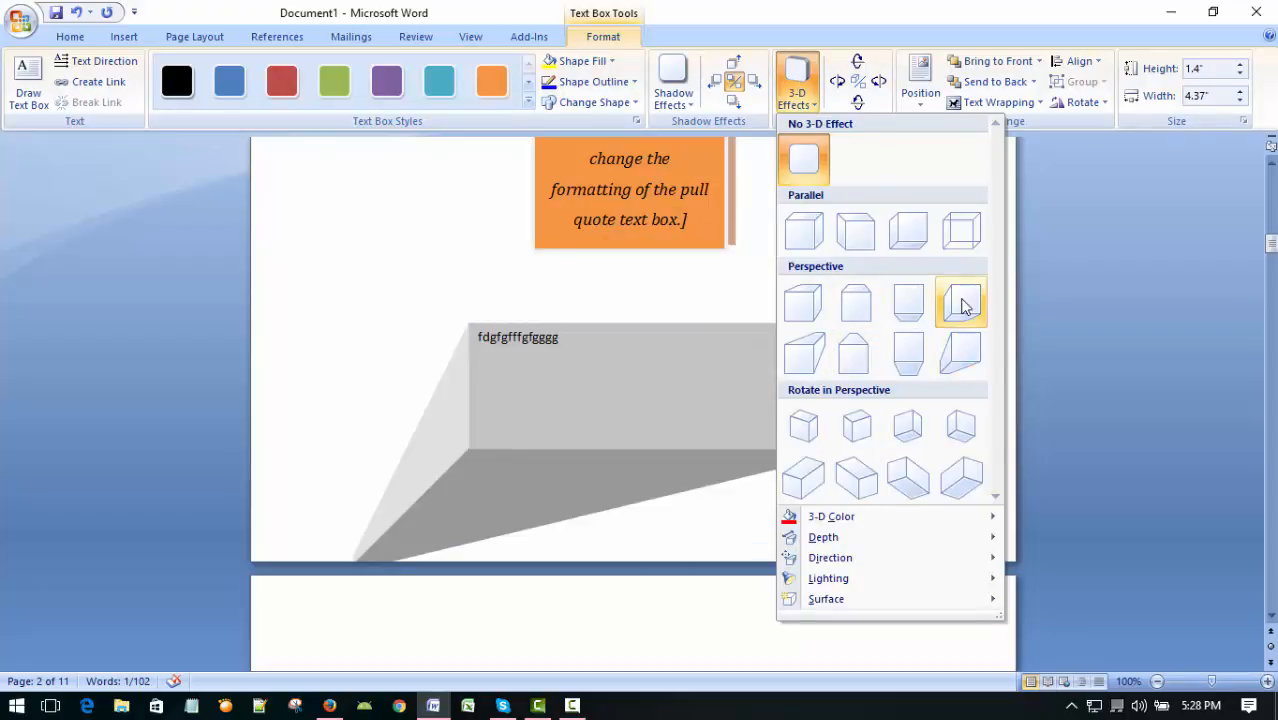
pyautogui.moveTo(850, 518)
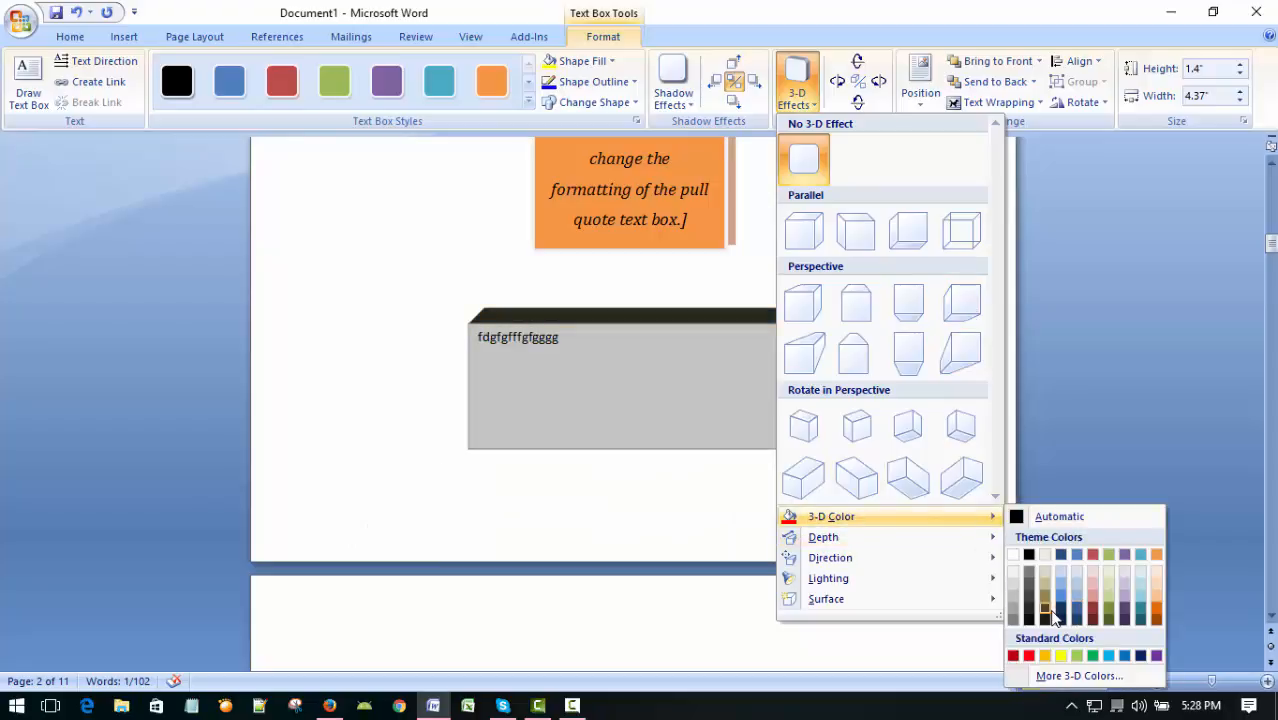
pyautogui.click(1092, 656)
pyautogui.click(888, 242)
pyautogui.scroll(10, 998, 274)
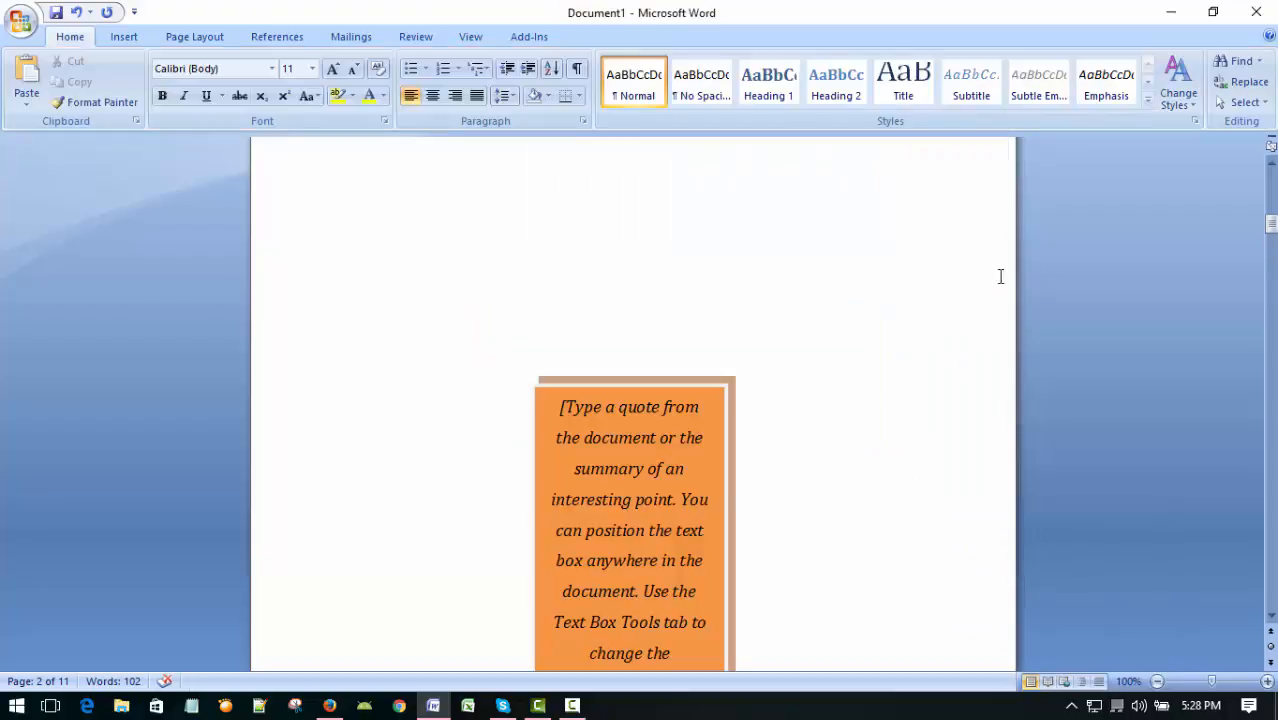
pyautogui.scroll(-11, 879, 342)
pyautogui.scroll(2, 945, 327)
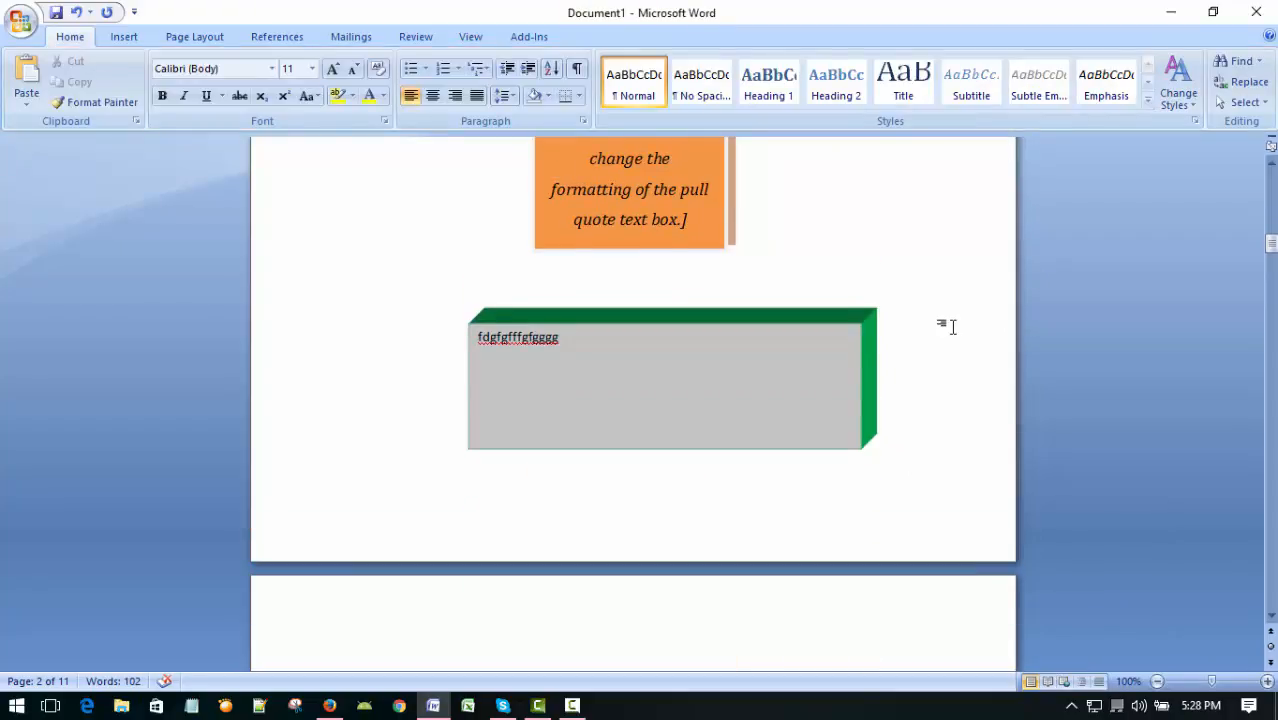
# Step: Review both styled text boxes, then return to the Quick Parts item in the first-page outline with the Insert commands shown
pyautogui.click(730, 422)
pyautogui.click(842, 277)
pyautogui.scroll(10, 719, 437)
pyautogui.scroll(-9, 707, 419)
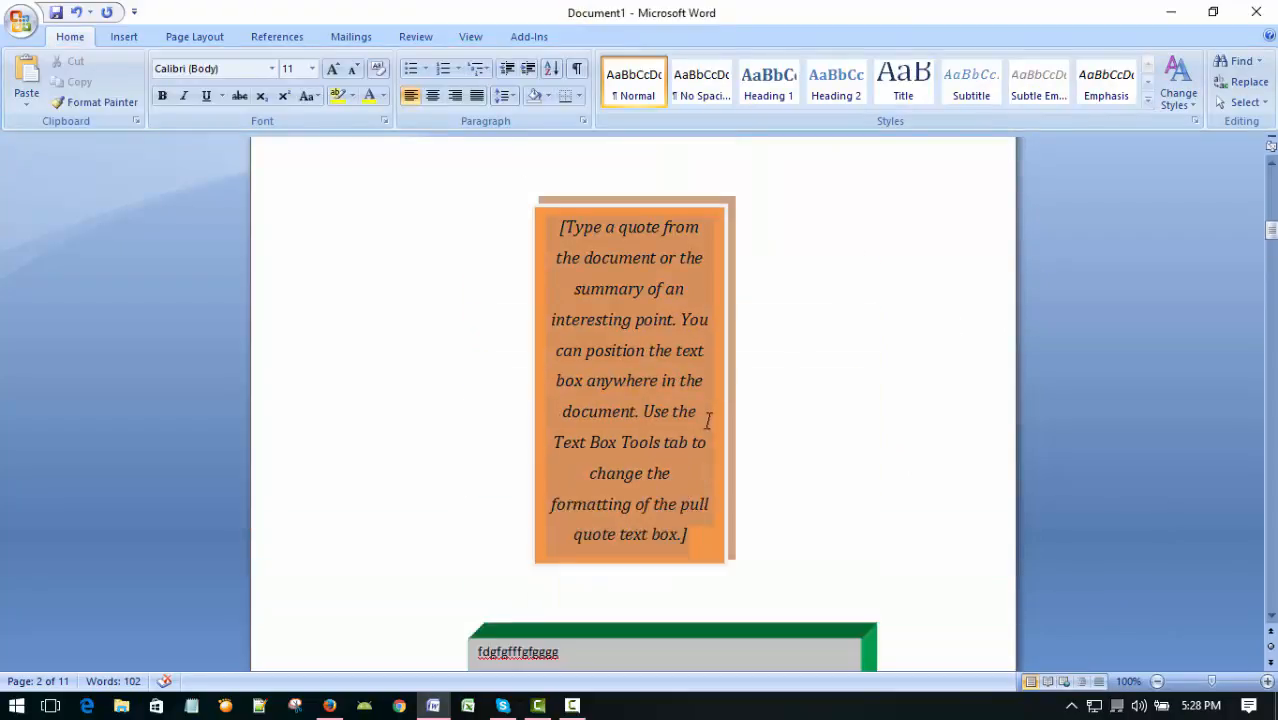
pyautogui.scroll(5, 705, 416)
pyautogui.scroll(15, 705, 415)
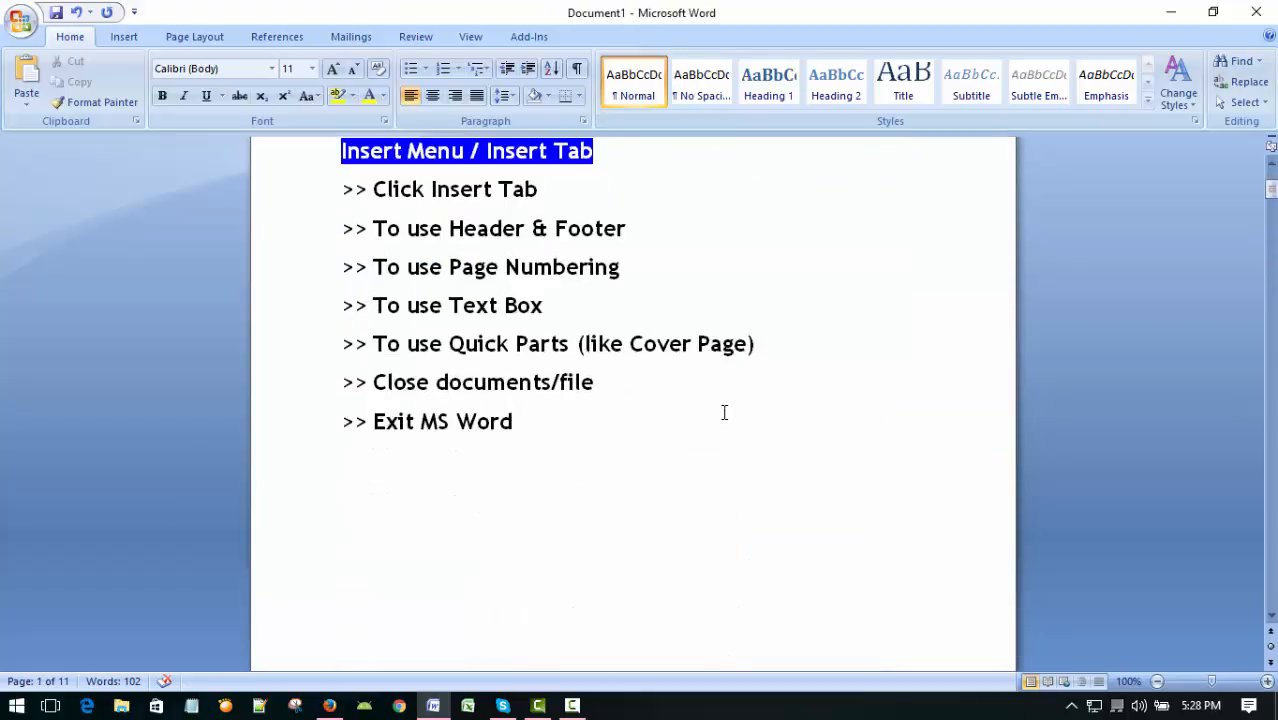
pyautogui.scroll(-1, 724, 412)
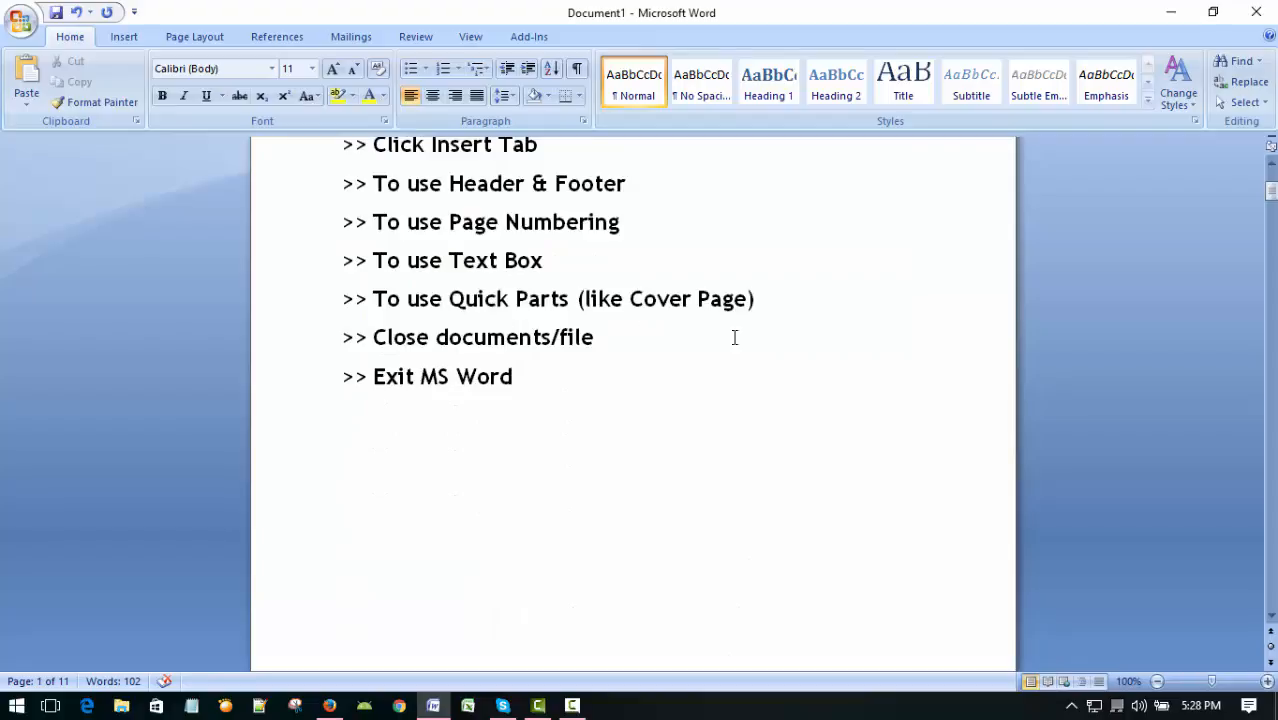
pyautogui.click(126, 38)
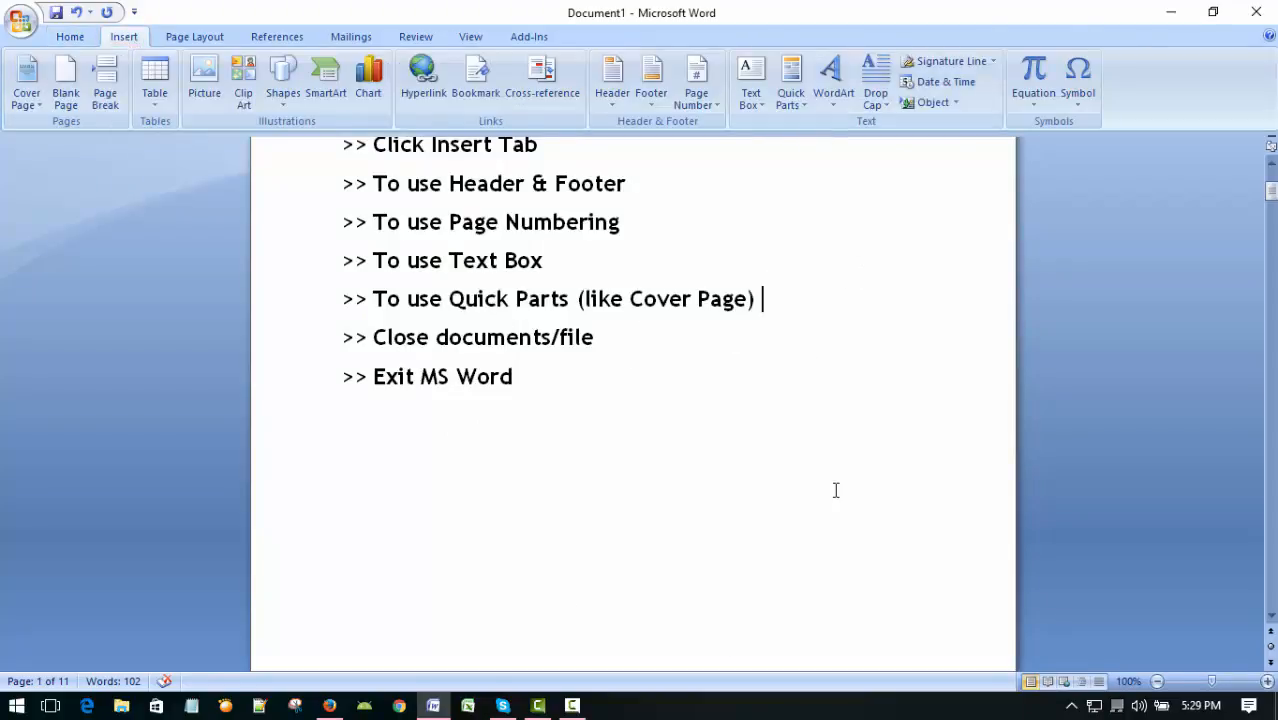
pyautogui.click(572, 706)
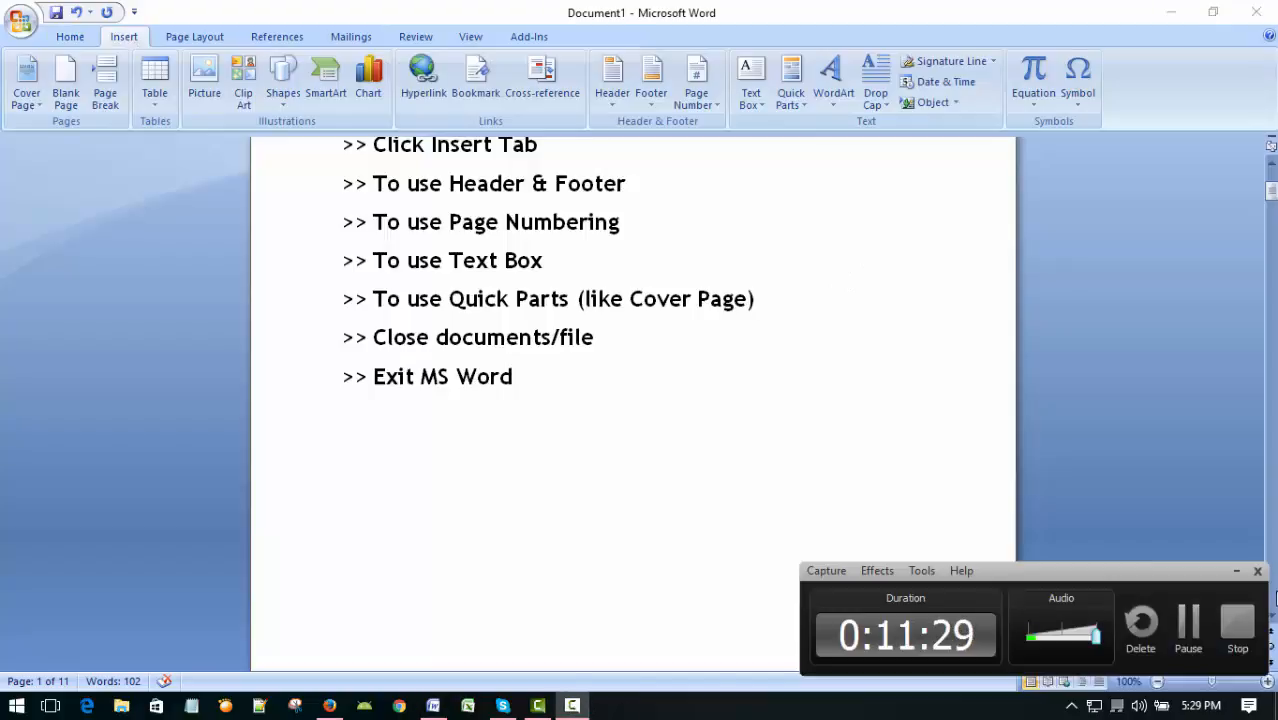
pyautogui.click(1236, 571)
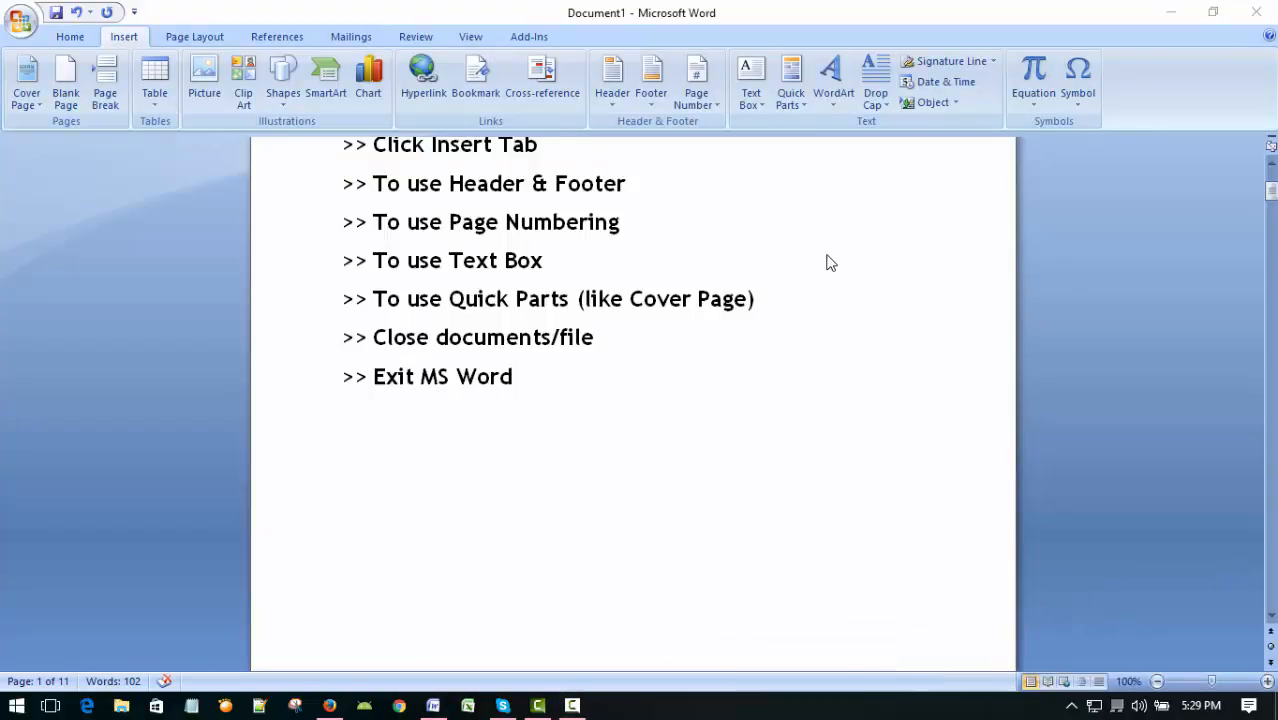
# Step: Browse the built-in cover pages and insert the Sideline cover page into the document
pyautogui.click(804, 104)
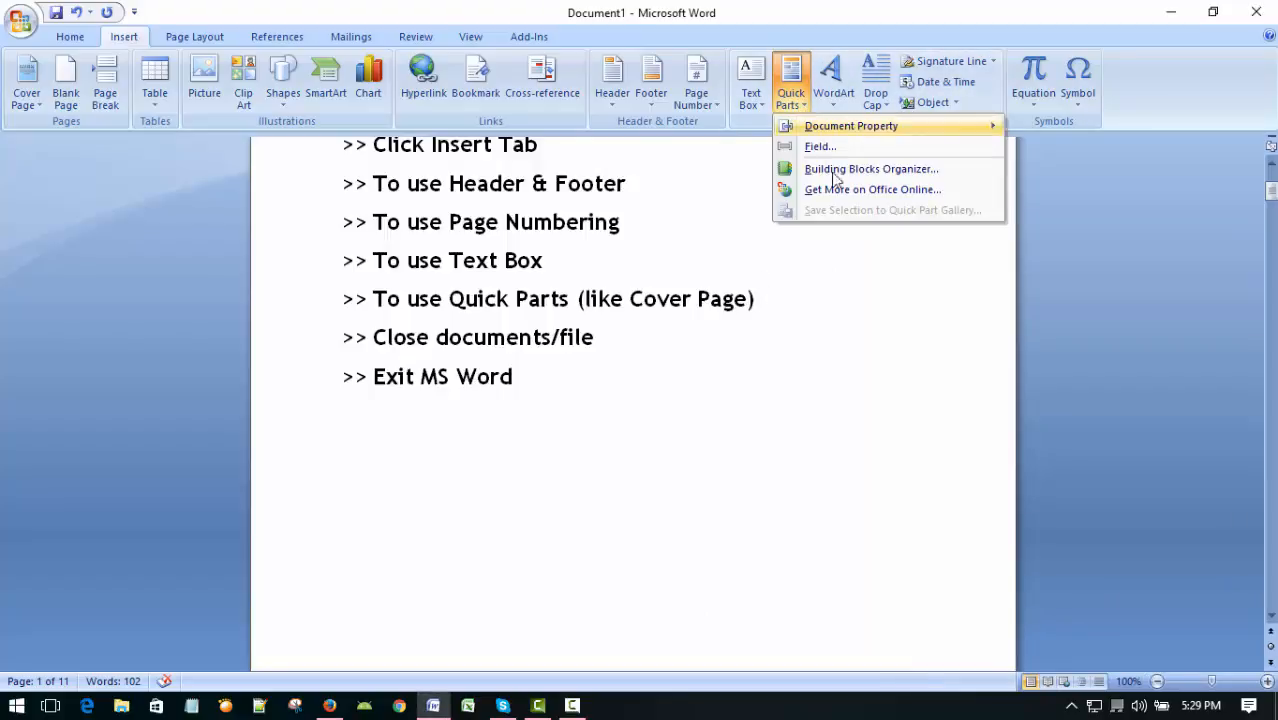
pyautogui.click(38, 109)
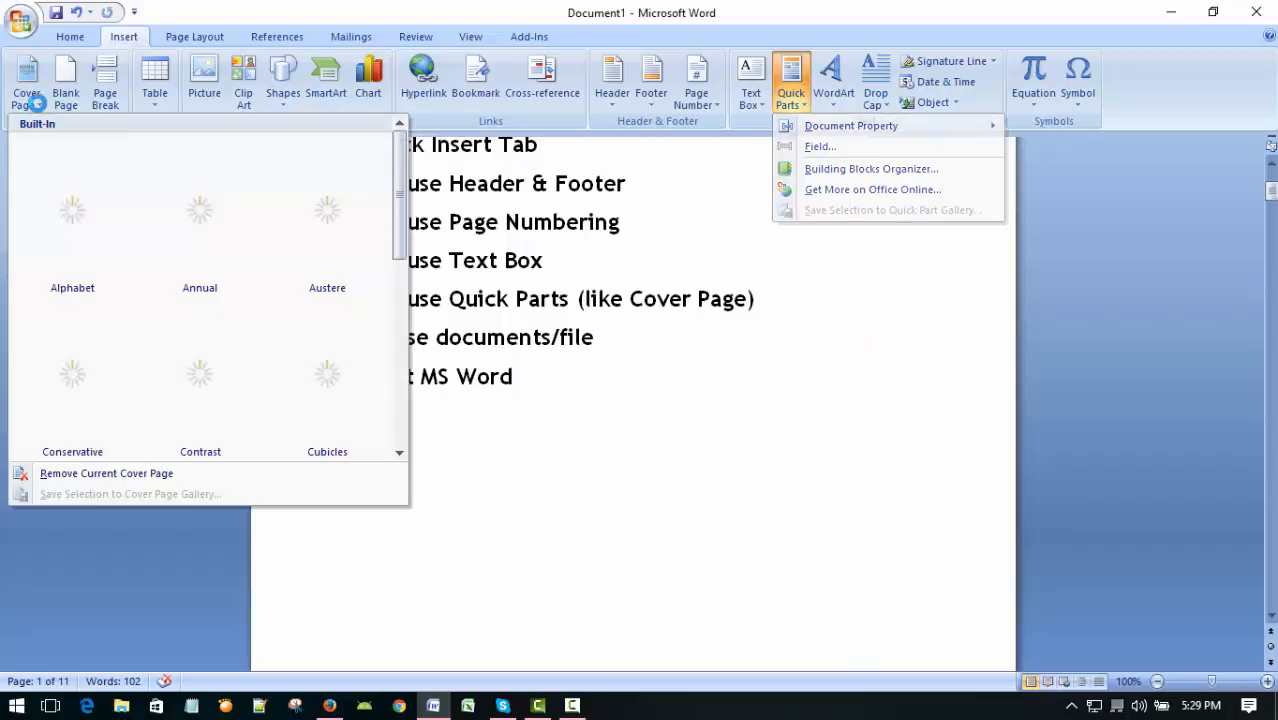
pyautogui.scroll(-3, 225, 287)
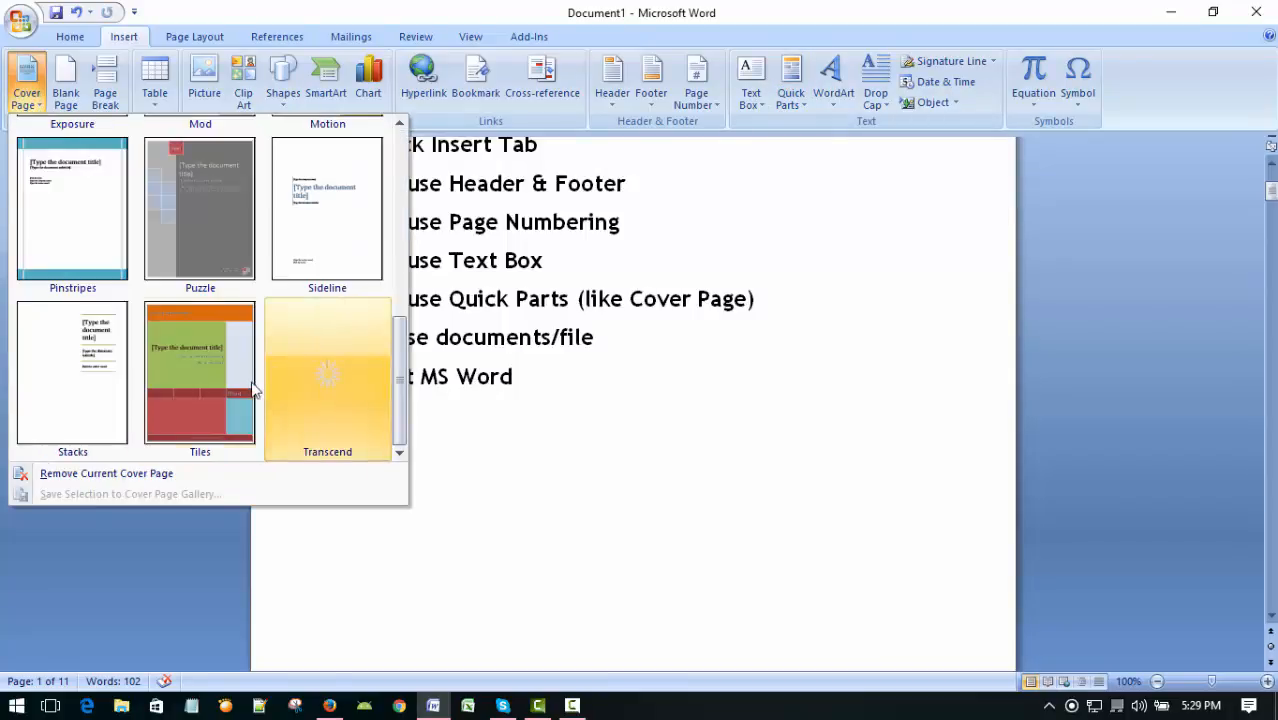
pyautogui.scroll(3, 238, 357)
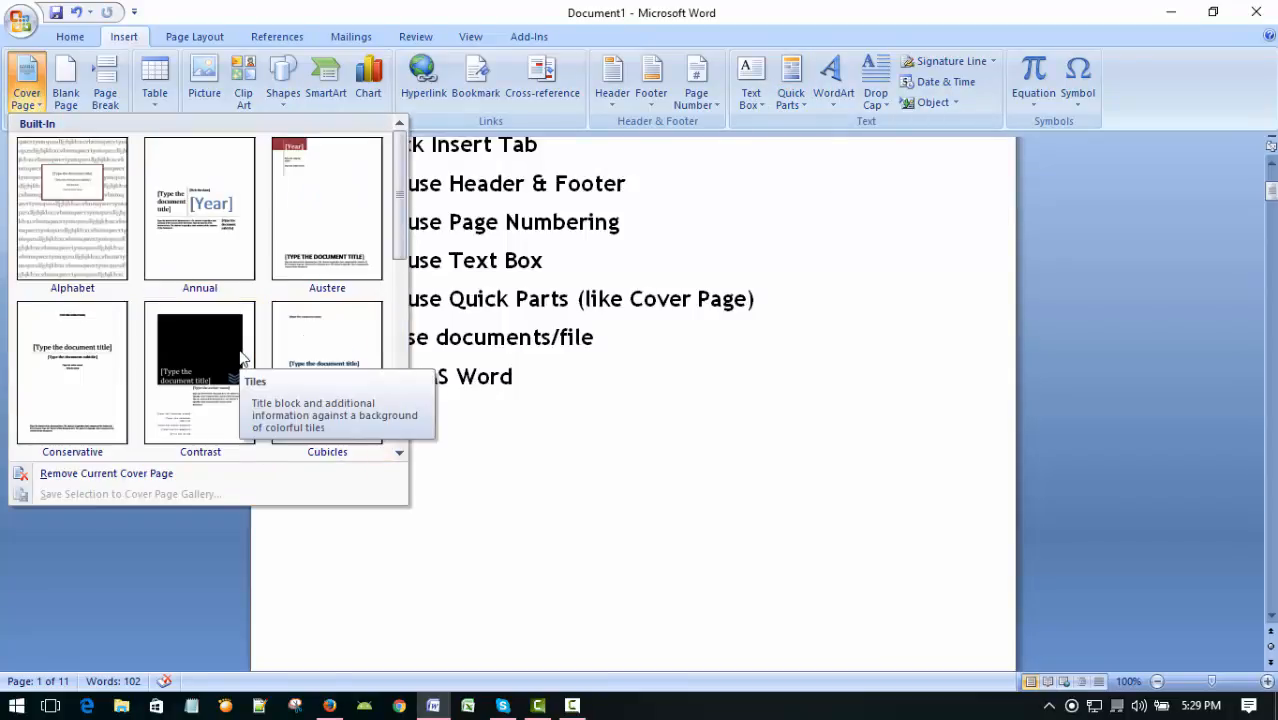
pyautogui.scroll(-3, 240, 357)
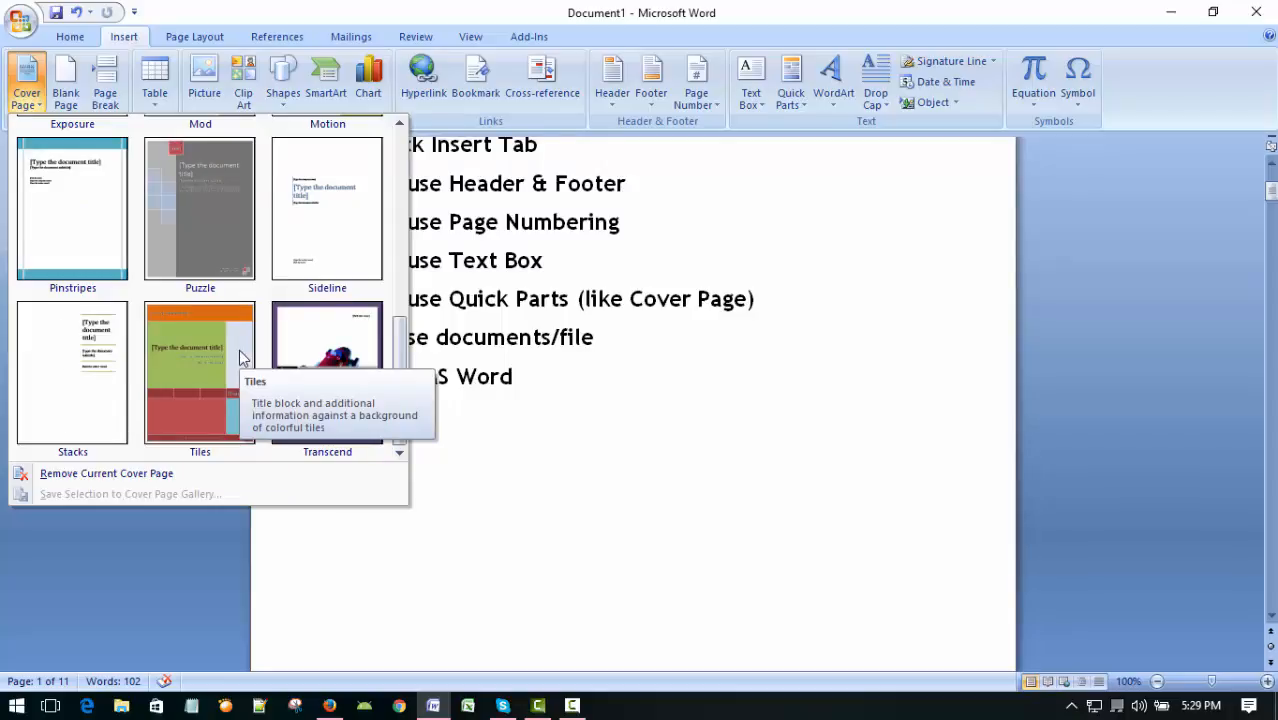
pyautogui.scroll(3, 239, 349)
pyautogui.scroll(-3, 239, 349)
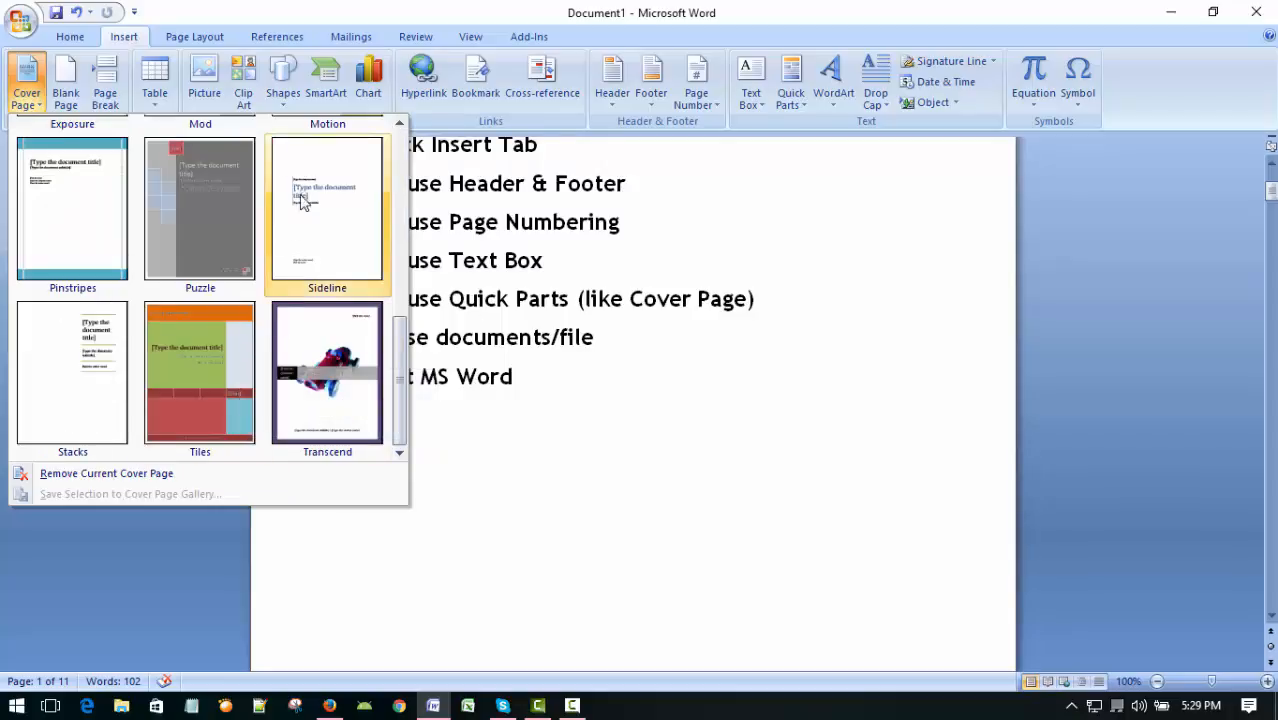
pyautogui.click(327, 205)
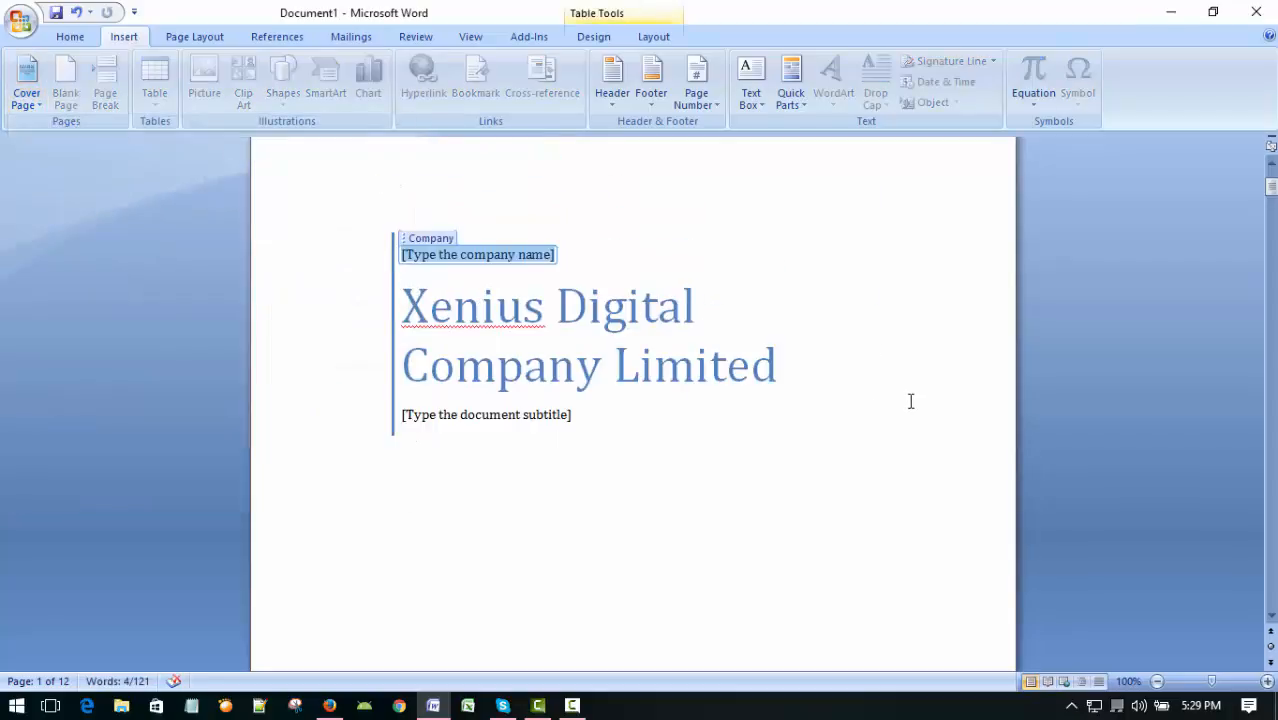
# Step: Look through the document past the text boxes and insert the Title document property from Quick Parts on the blank fourth page
pyautogui.scroll(2, 916, 401)
pyautogui.scroll(-6, 916, 401)
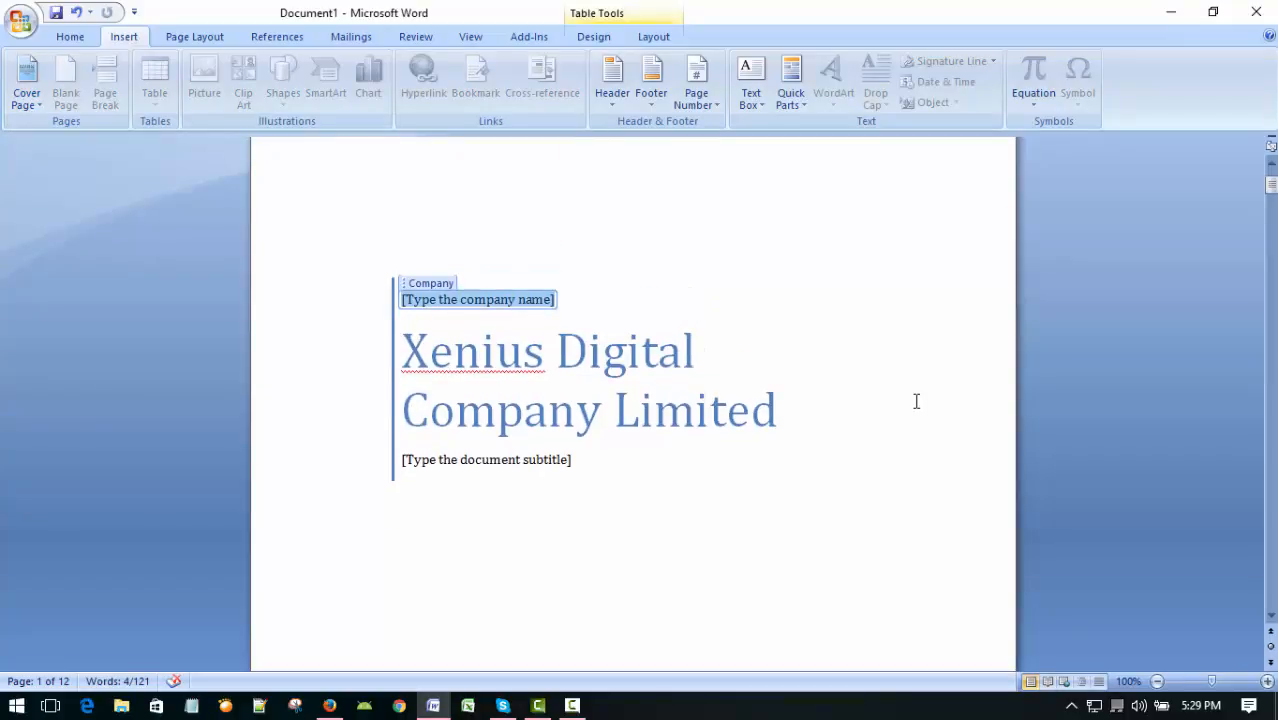
pyautogui.scroll(-20, 916, 401)
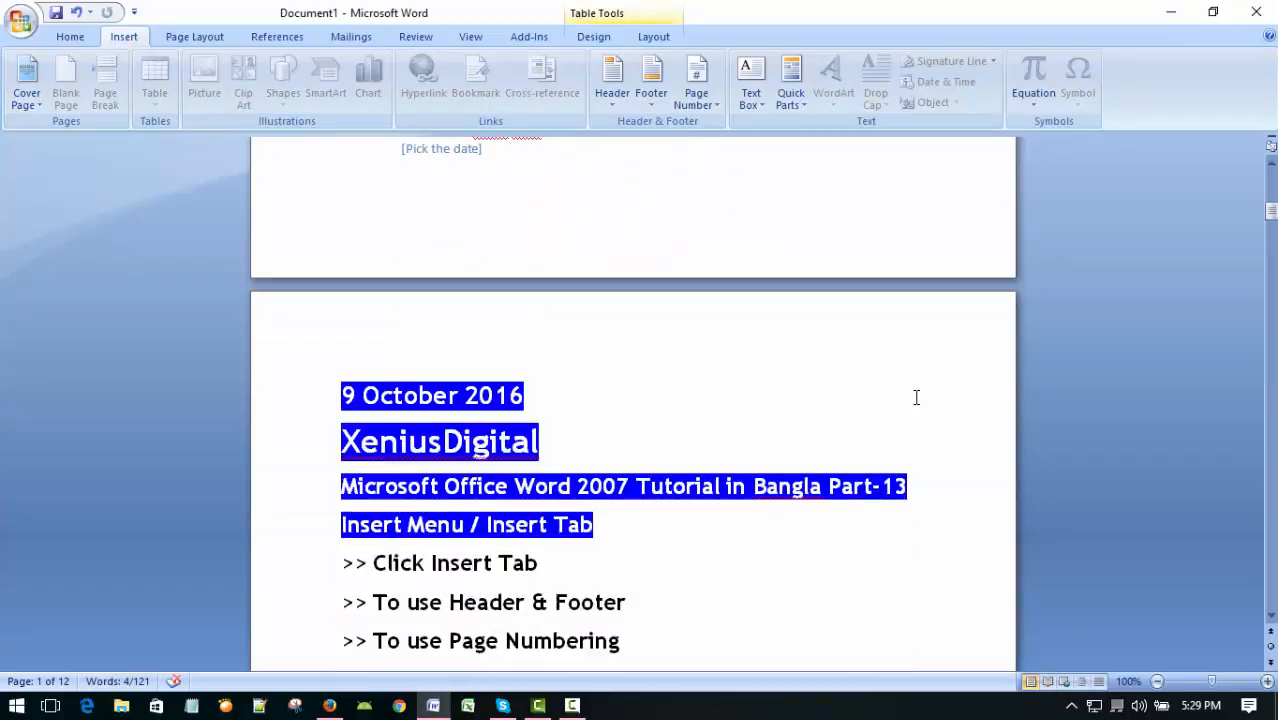
pyautogui.scroll(-15, 915, 400)
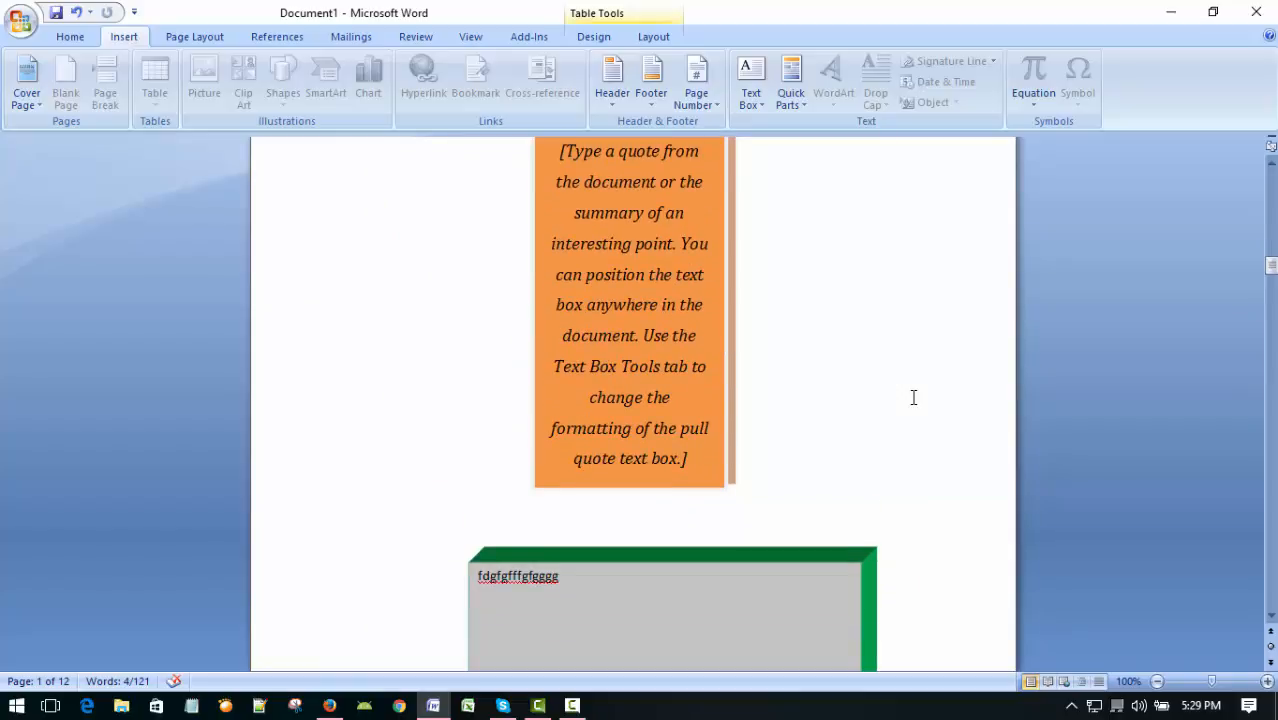
pyautogui.scroll(2, 908, 393)
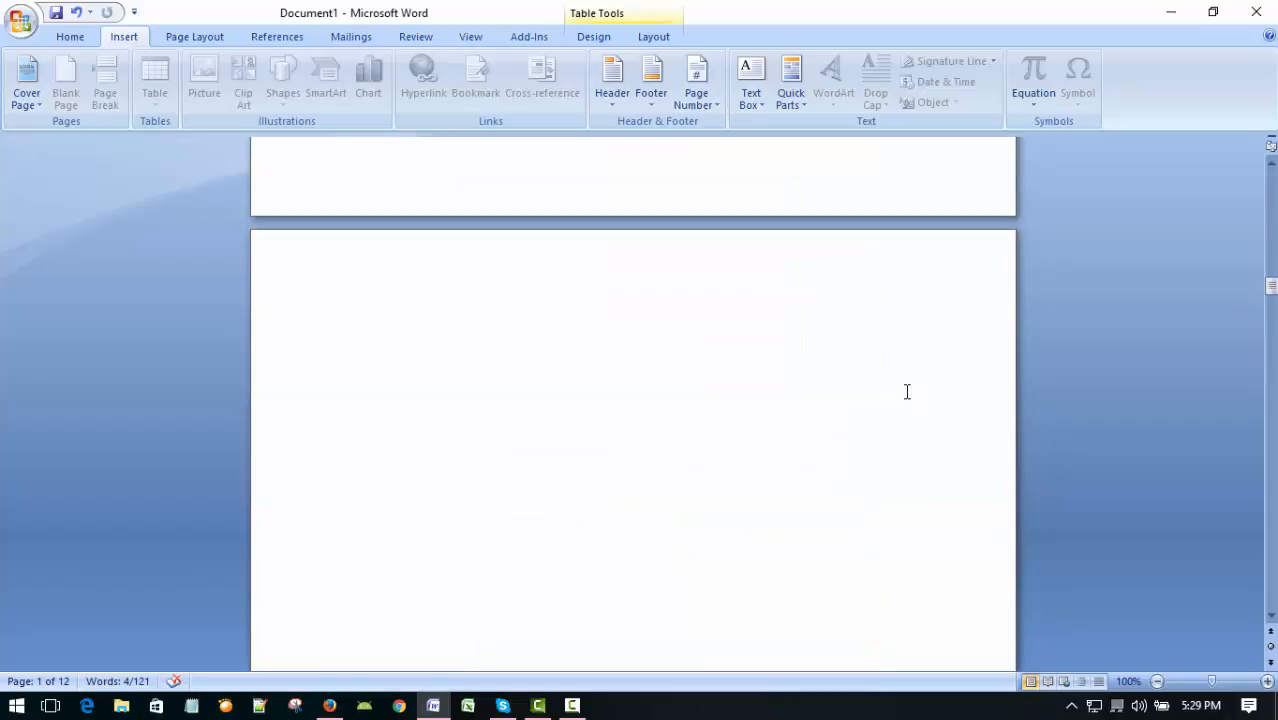
pyautogui.click(800, 108)
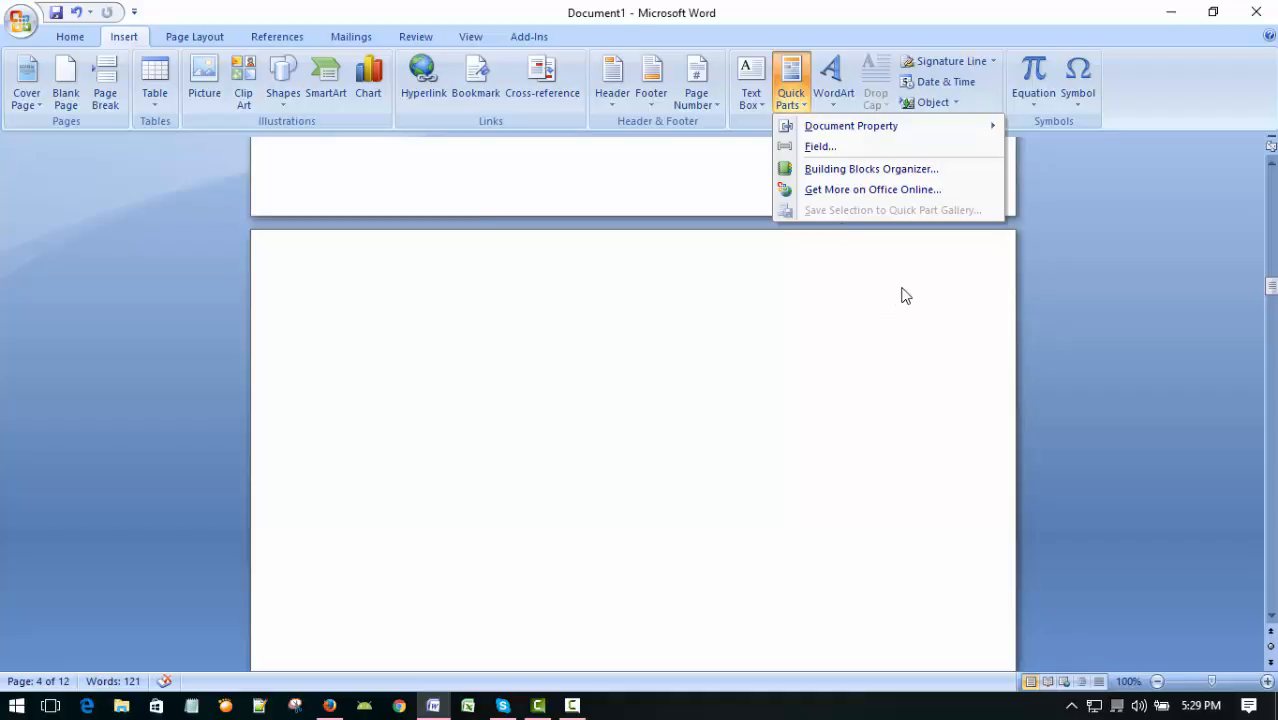
pyautogui.moveTo(884, 127)
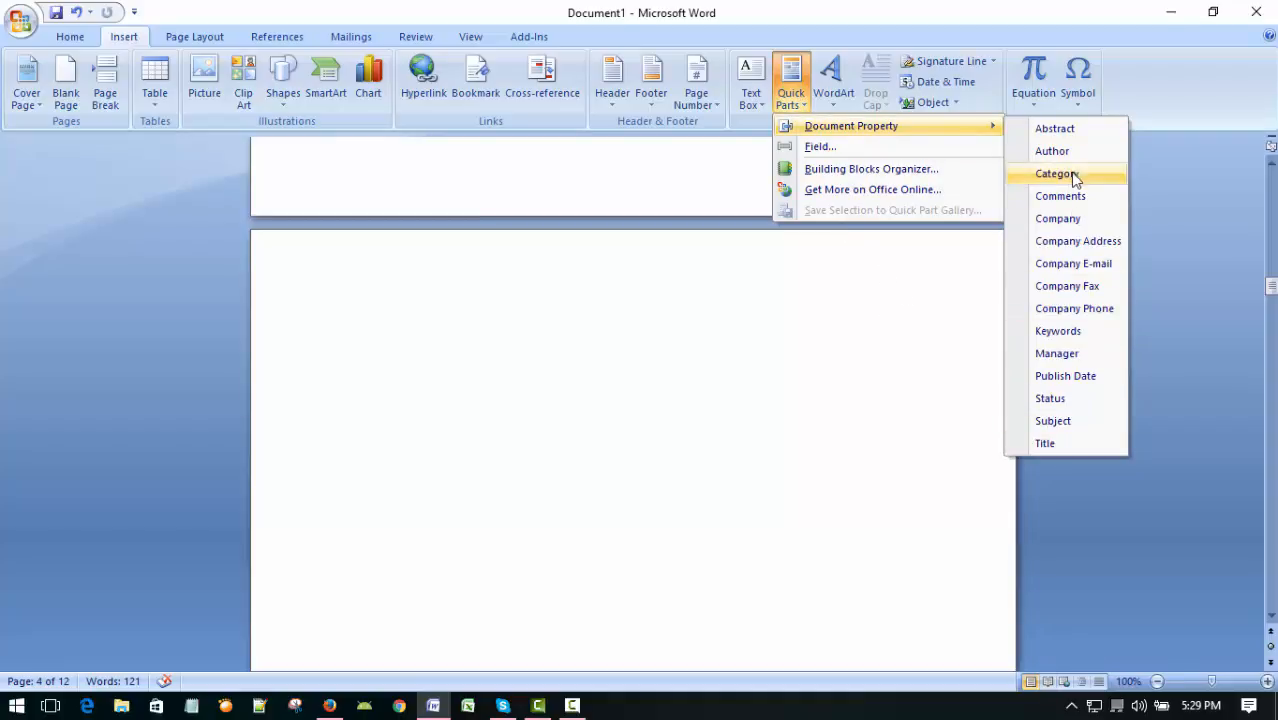
pyautogui.click(1045, 443)
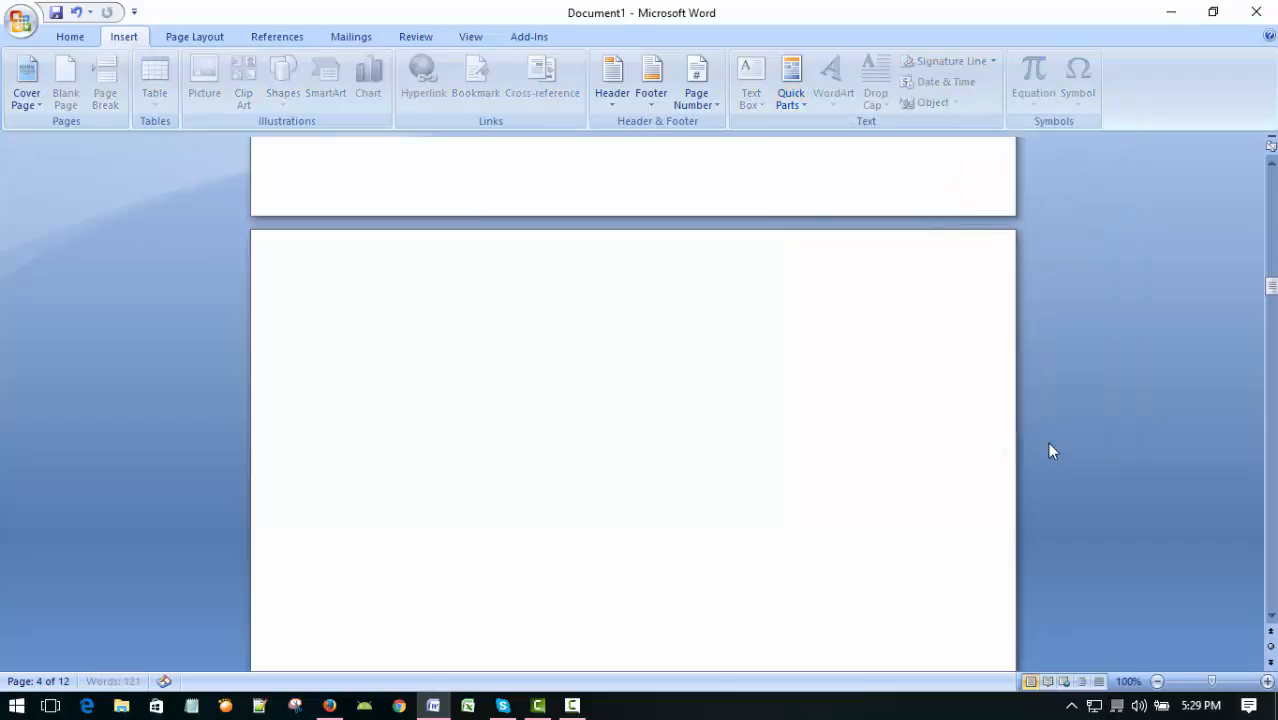
# Step: Return to the cover page, try to close the document, and cancel at the save prompt
pyautogui.scroll(10, 705, 372)
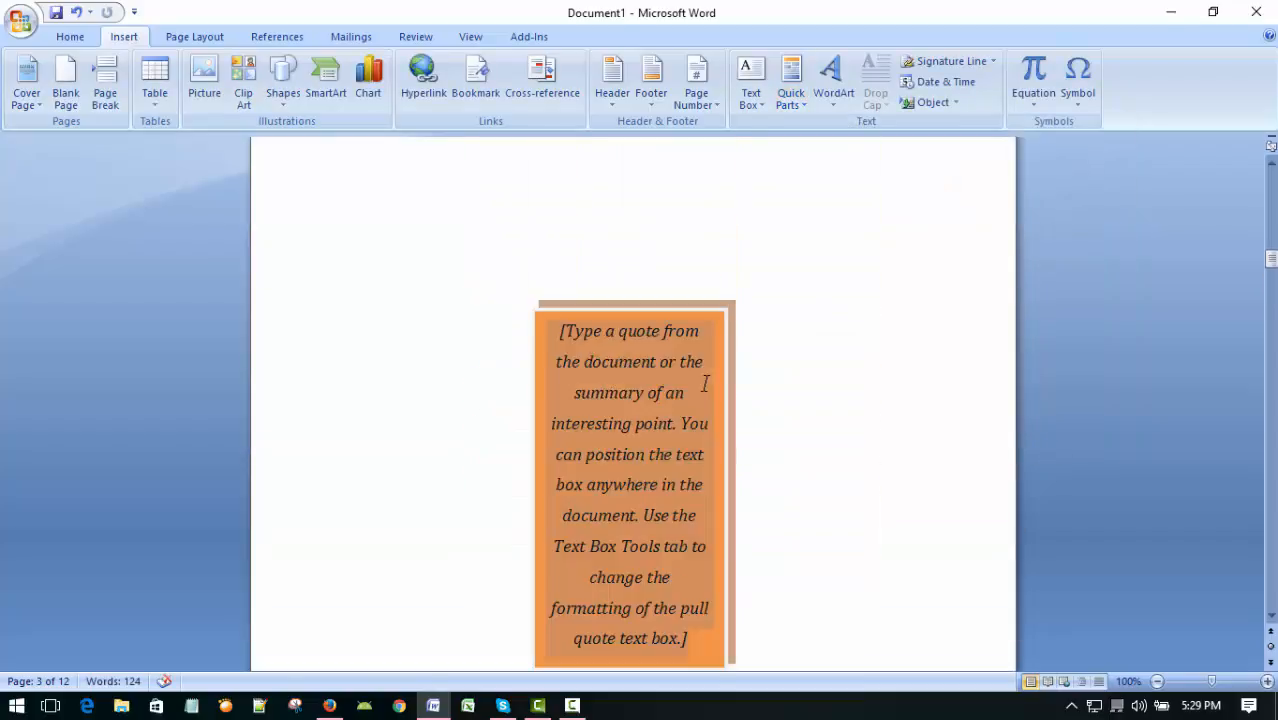
pyautogui.scroll(20, 705, 382)
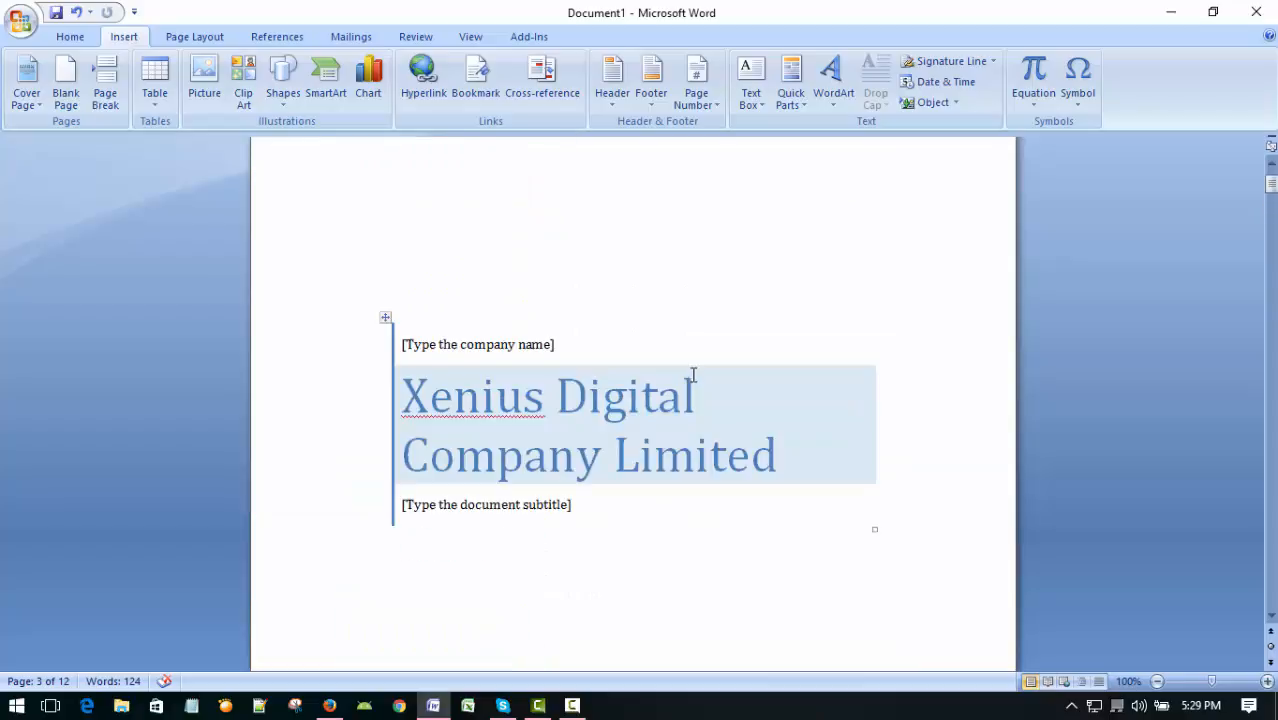
pyautogui.click(596, 476)
pyautogui.click(606, 328)
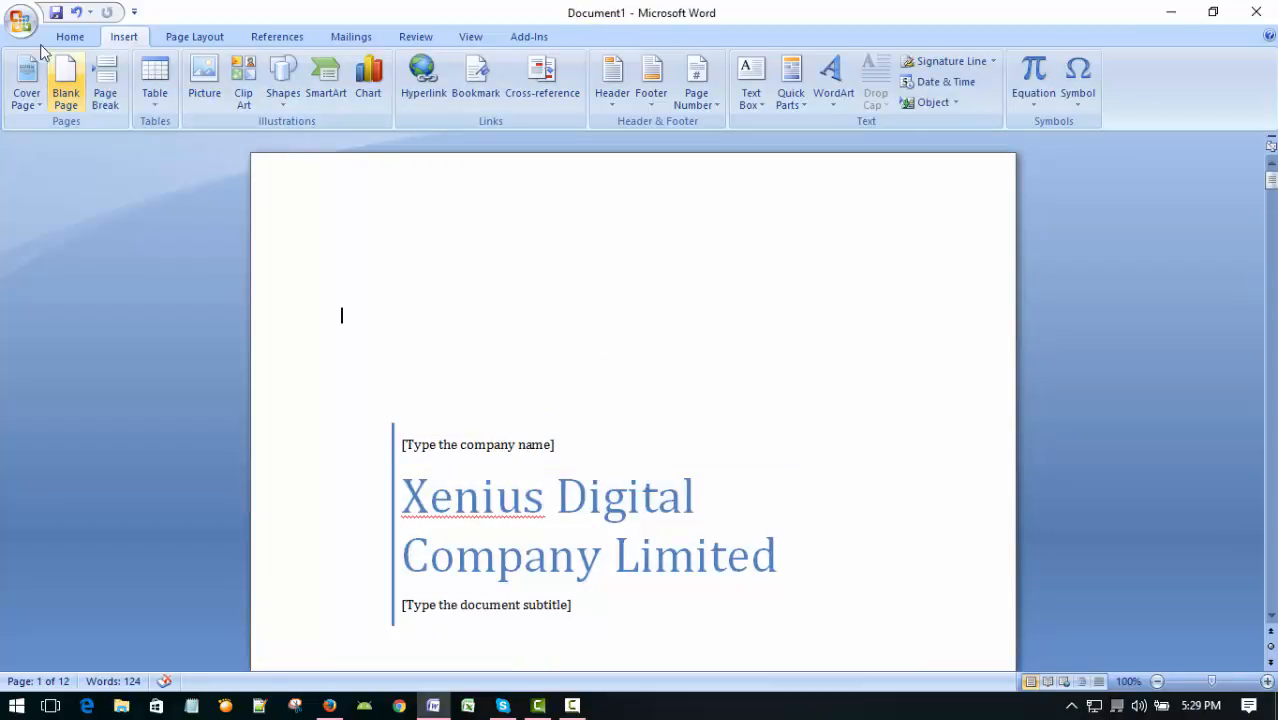
pyautogui.click(20, 22)
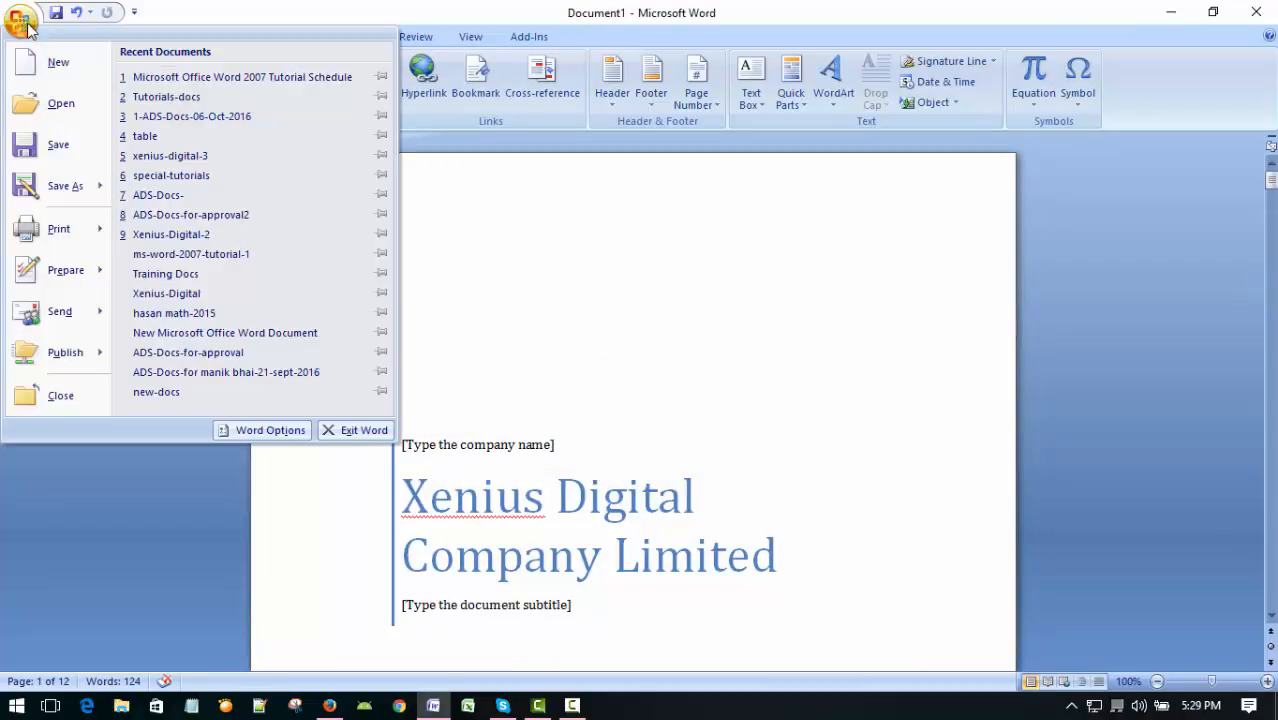
pyautogui.click(66, 397)
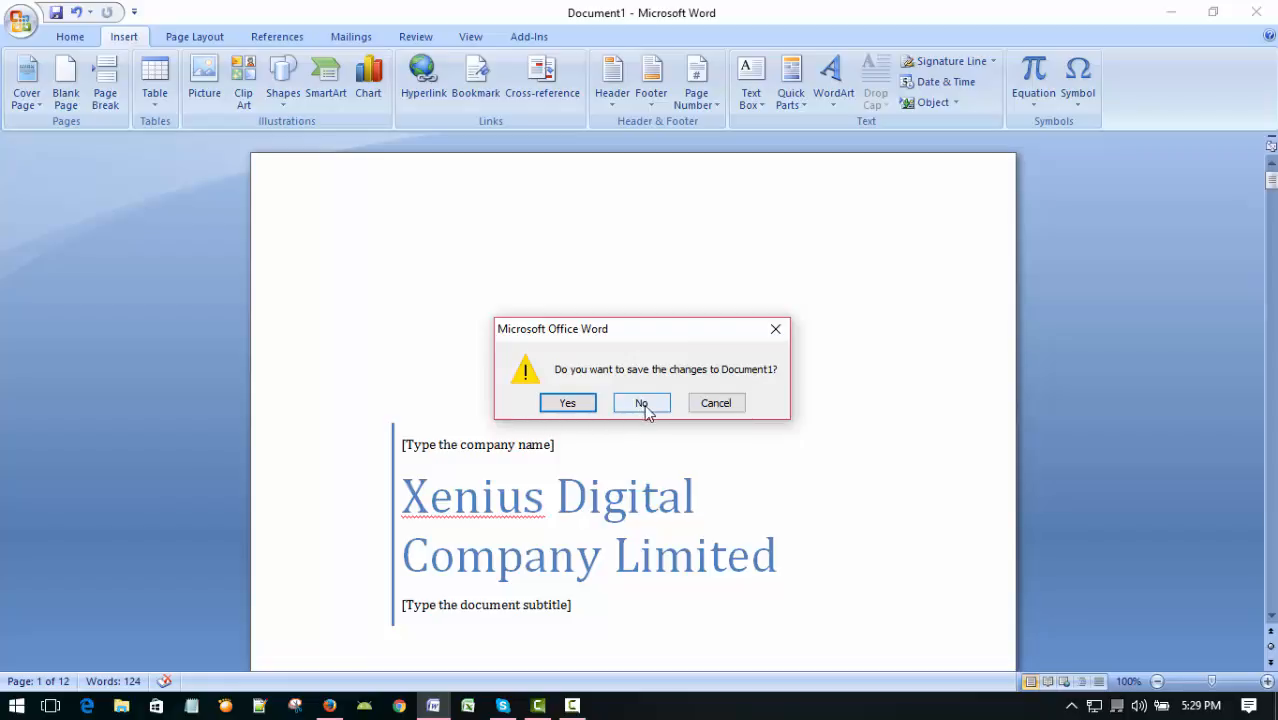
pyautogui.click(716, 403)
pyautogui.scroll(-10, 790, 422)
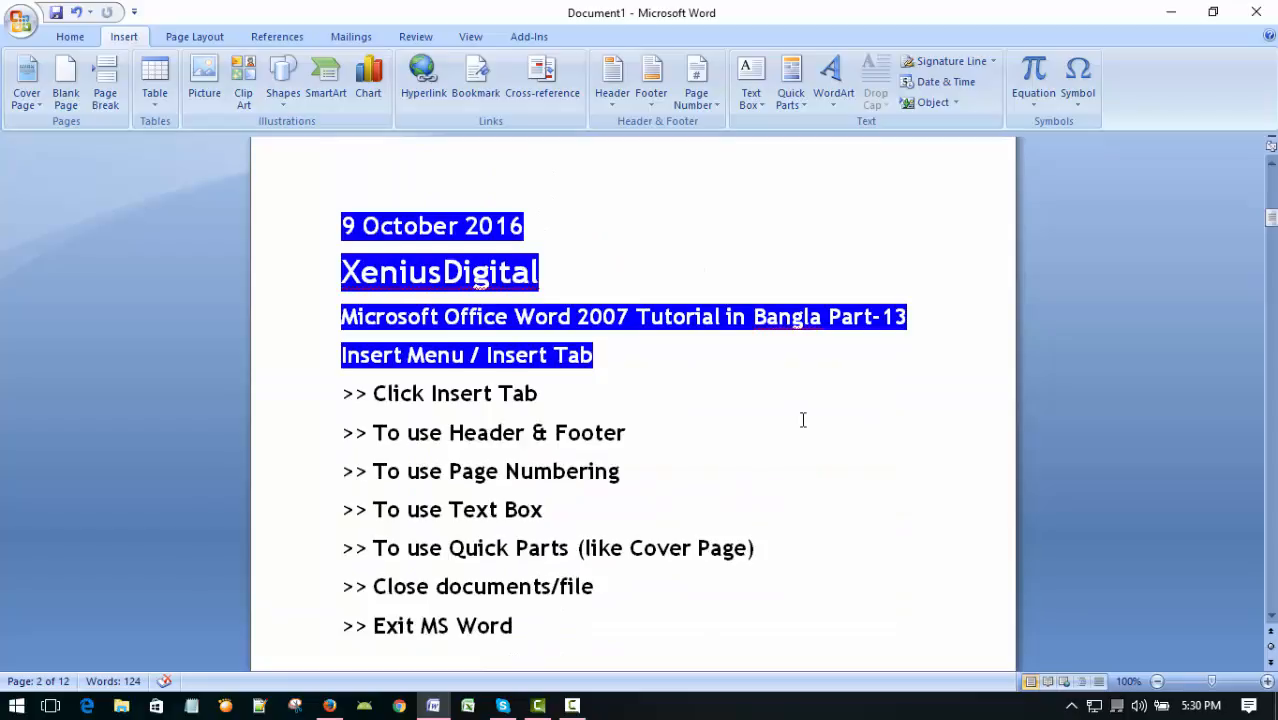
# Step: Copy the whole outline on the second page, from the 9 October 2016 date through the Exit MS Word line
pyautogui.scroll(-2, 803, 420)
pyautogui.scroll(1, 826, 403)
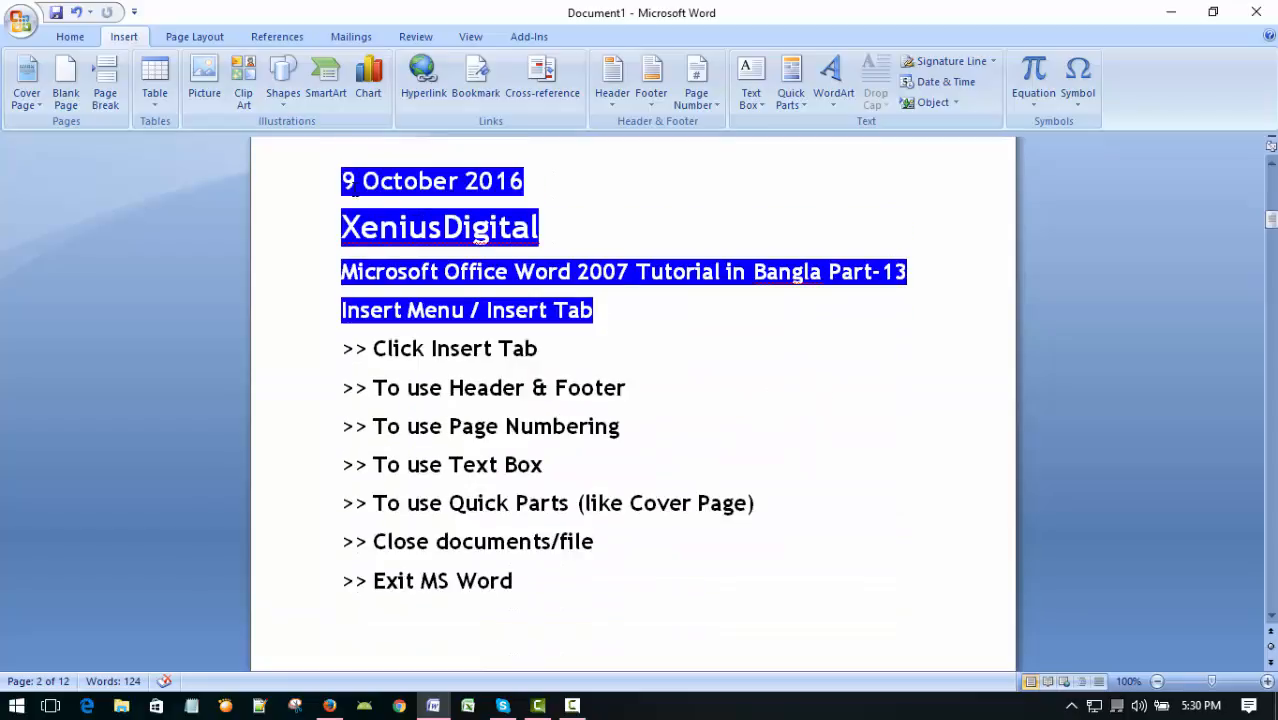
pyautogui.moveTo(297, 188); pyautogui.dragTo(222, 592)
pyautogui.hotkey('ctrl', 'c')
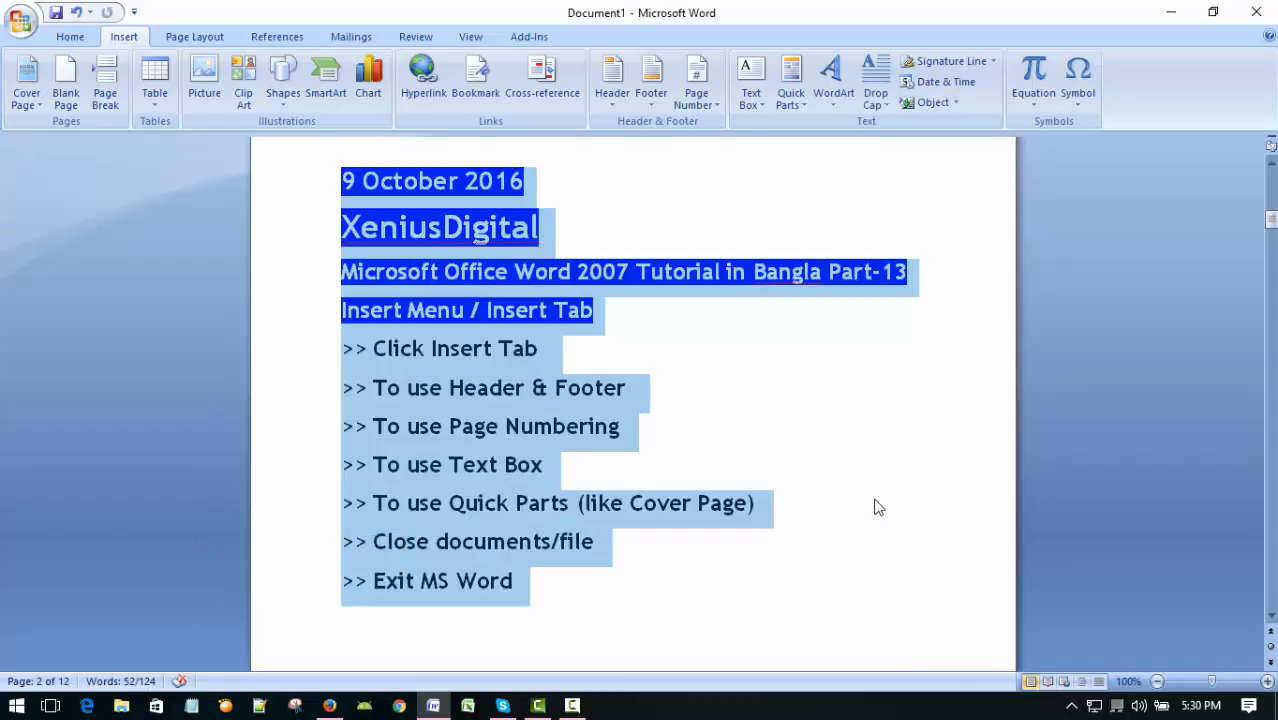
pyautogui.click(822, 410)
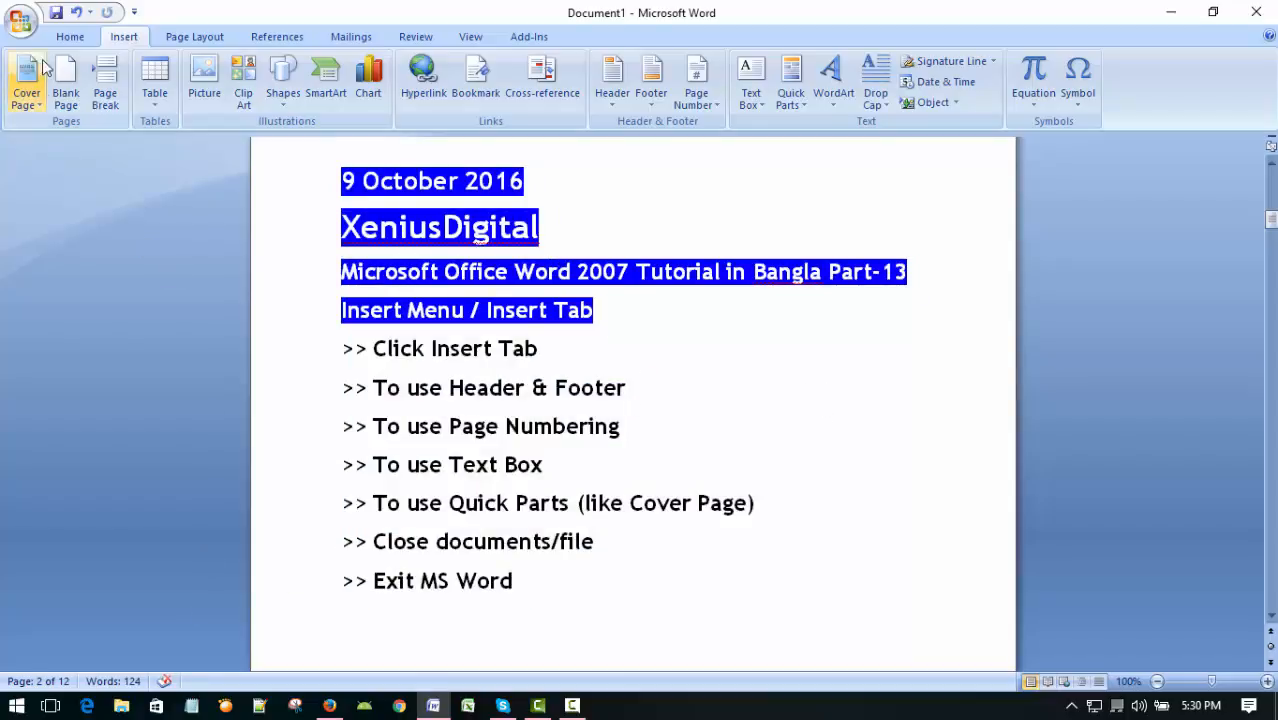
# Step: Close the current document without saving its changes
pyautogui.click(20, 20)
pyautogui.click(58, 395)
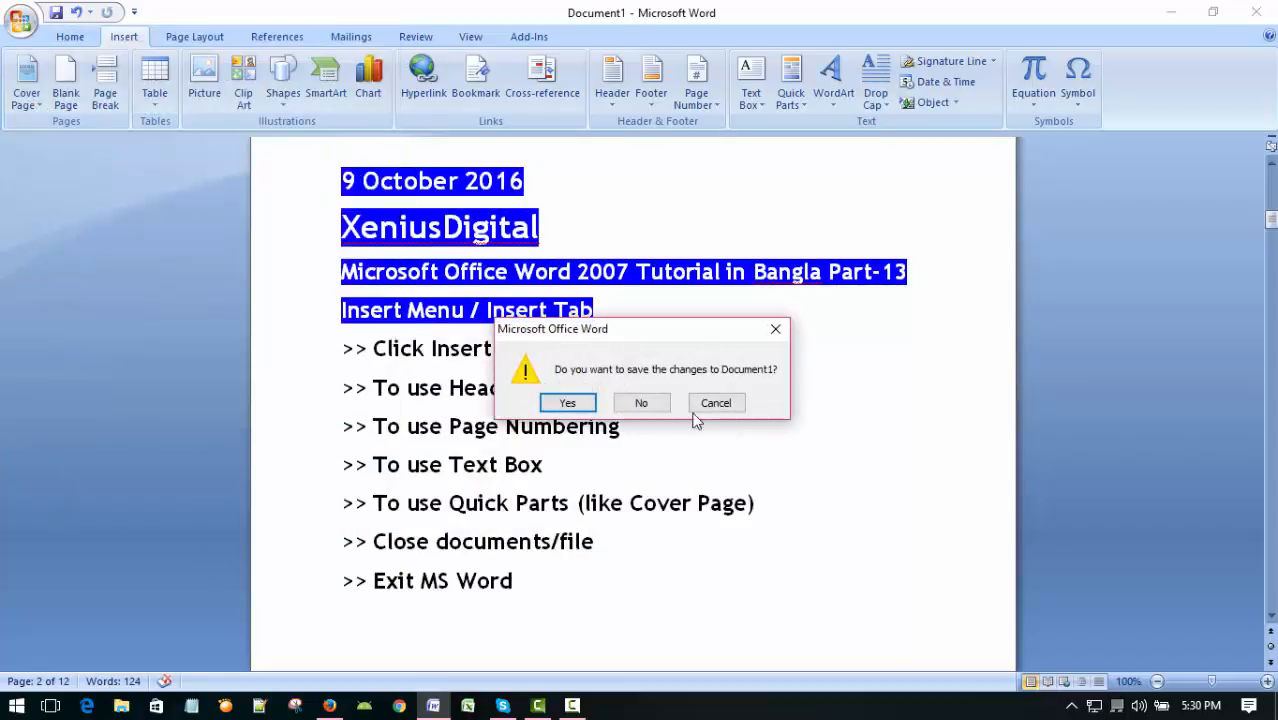
pyautogui.click(645, 403)
# Step: Create a new blank document and paste the copied outline into it
pyautogui.click(20, 20)
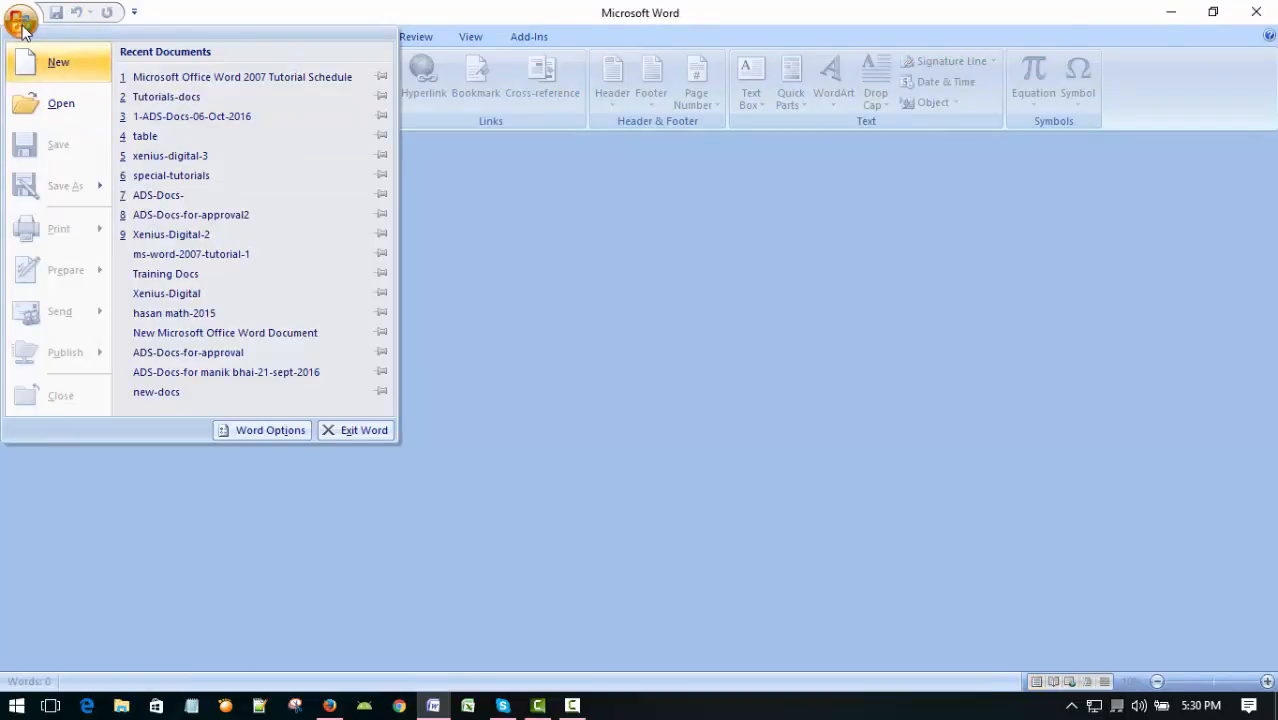
pyautogui.click(22, 24)
pyautogui.click(20, 22)
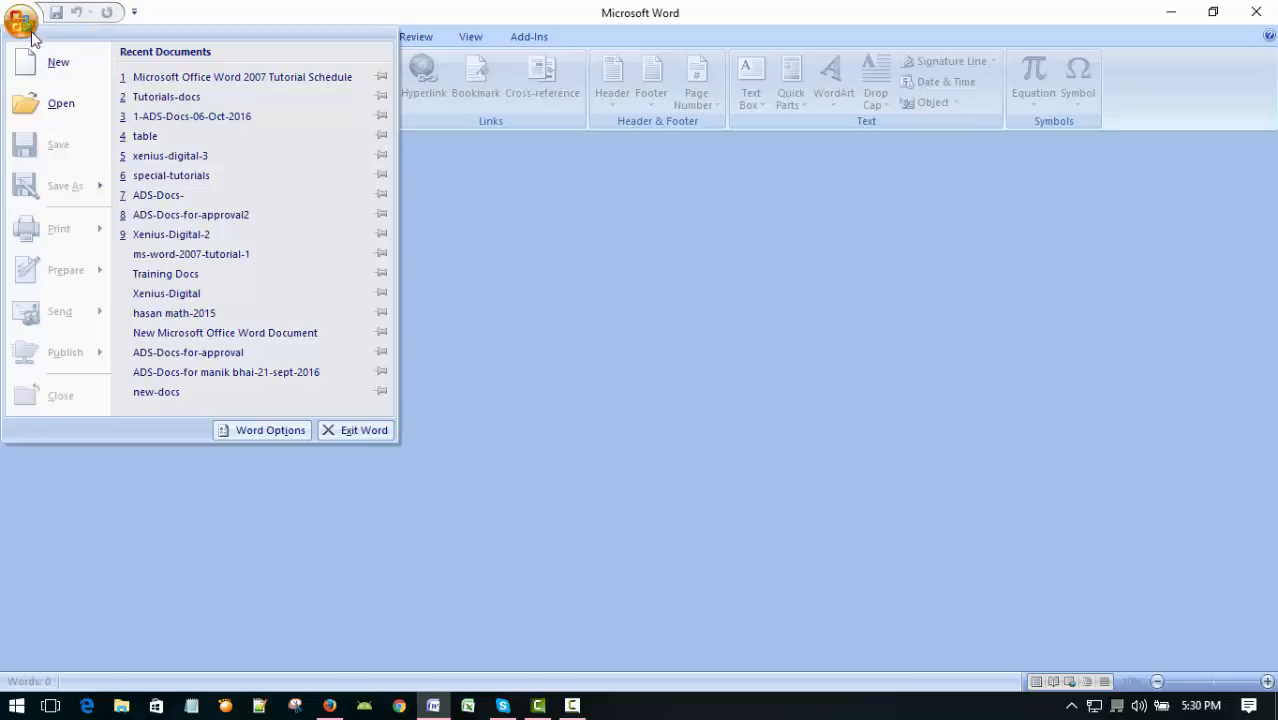
pyautogui.click(58, 64)
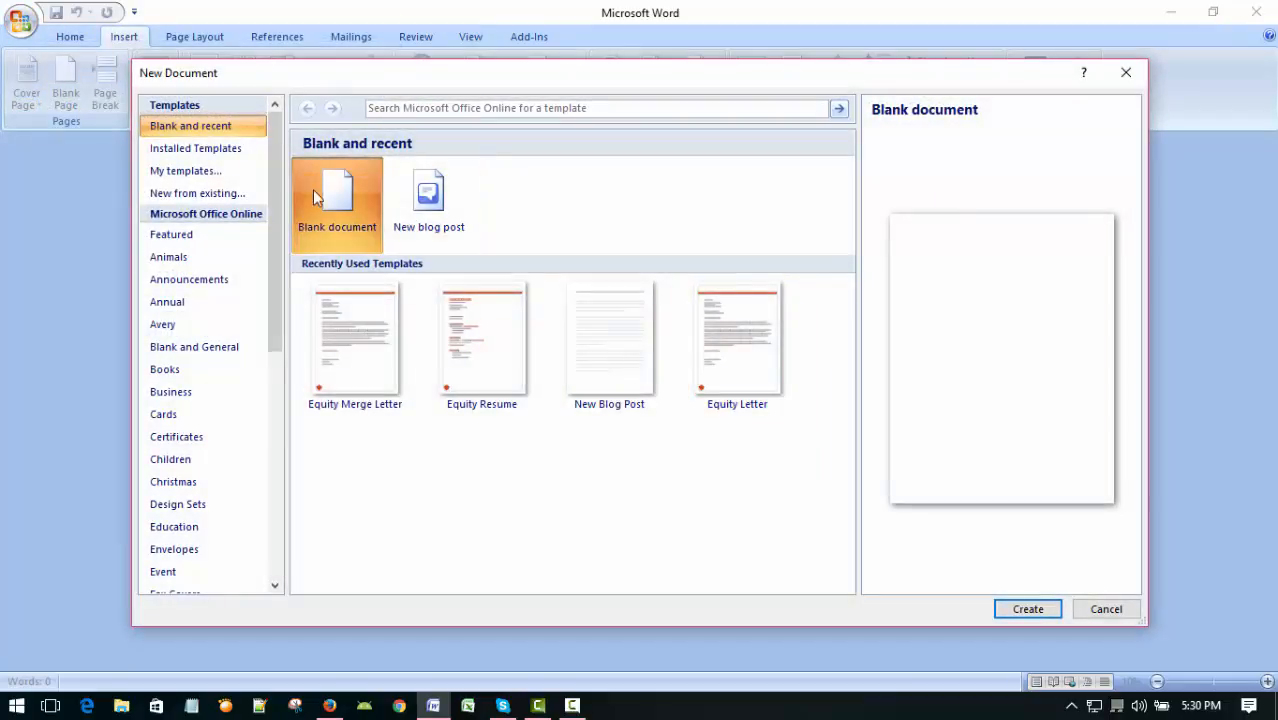
pyautogui.click(1008, 608)
pyautogui.hotkey('ctrl', 'v')
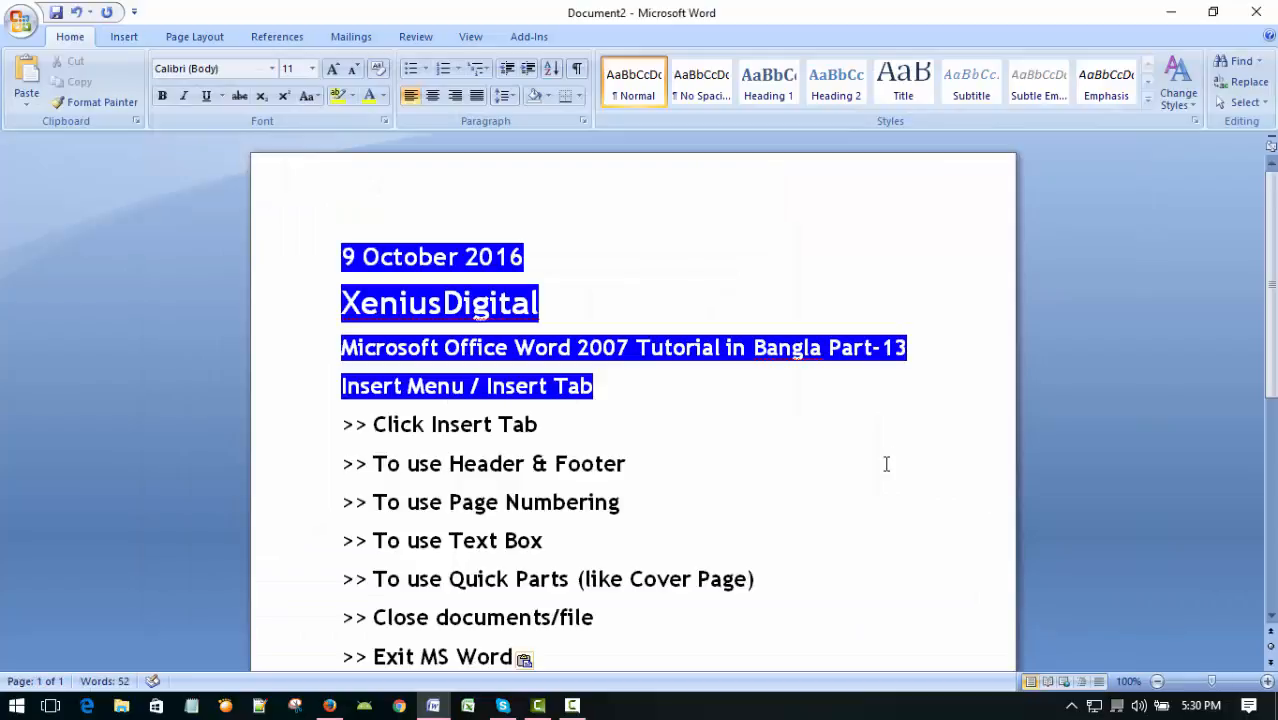
# Step: Go to the Quick Parts line of the pasted outline and open the Building Blocks Organizer
pyautogui.scroll(-5, 884, 462)
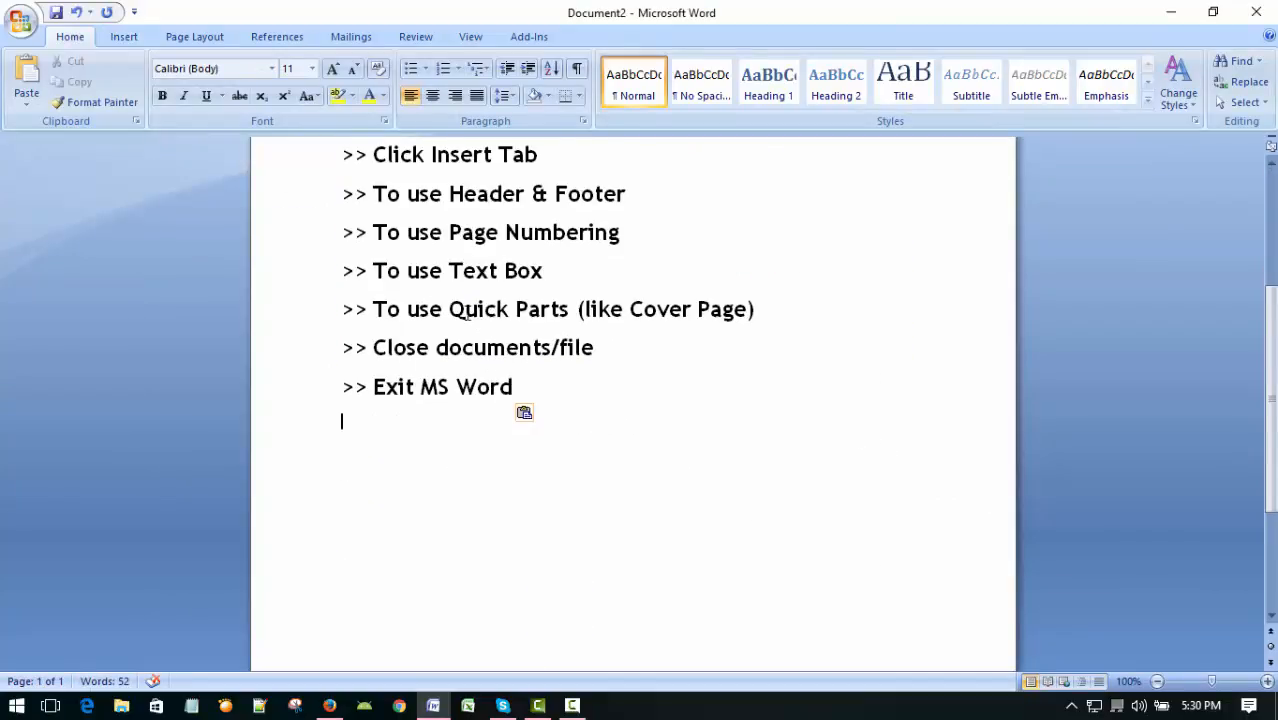
pyautogui.moveTo(444, 309); pyautogui.dragTo(572, 310)
pyautogui.click(790, 271)
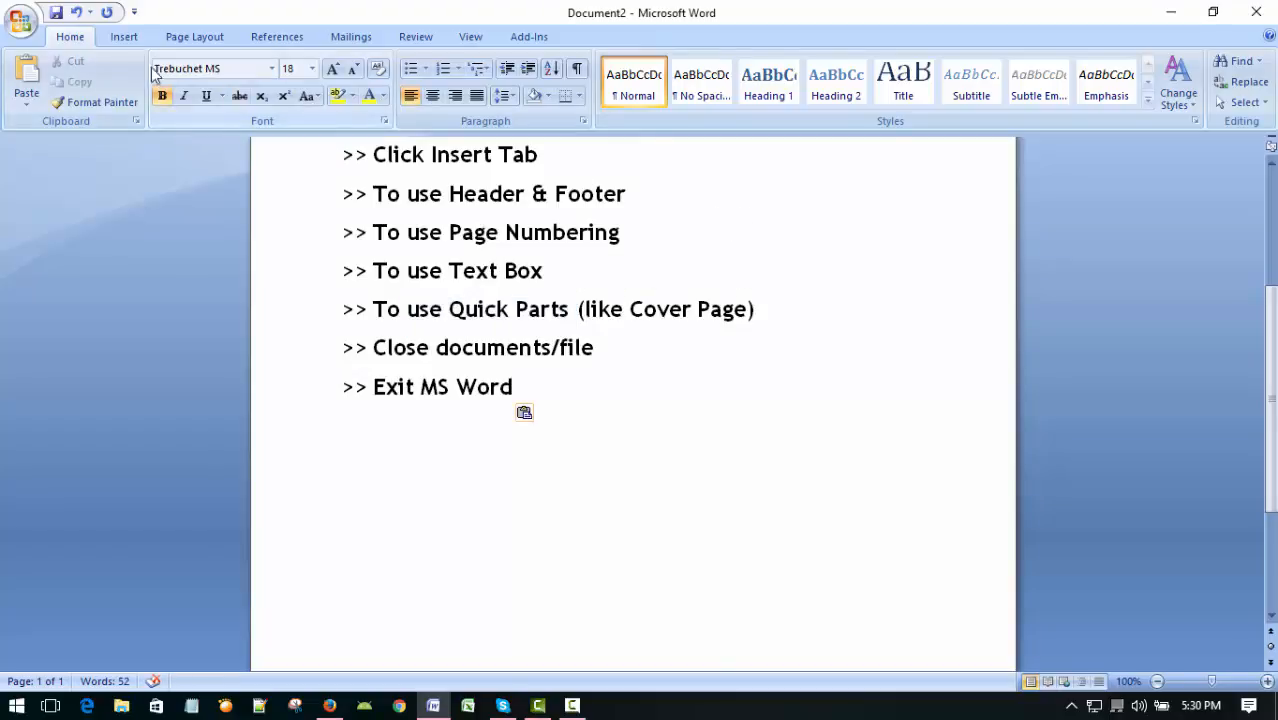
pyautogui.click(124, 37)
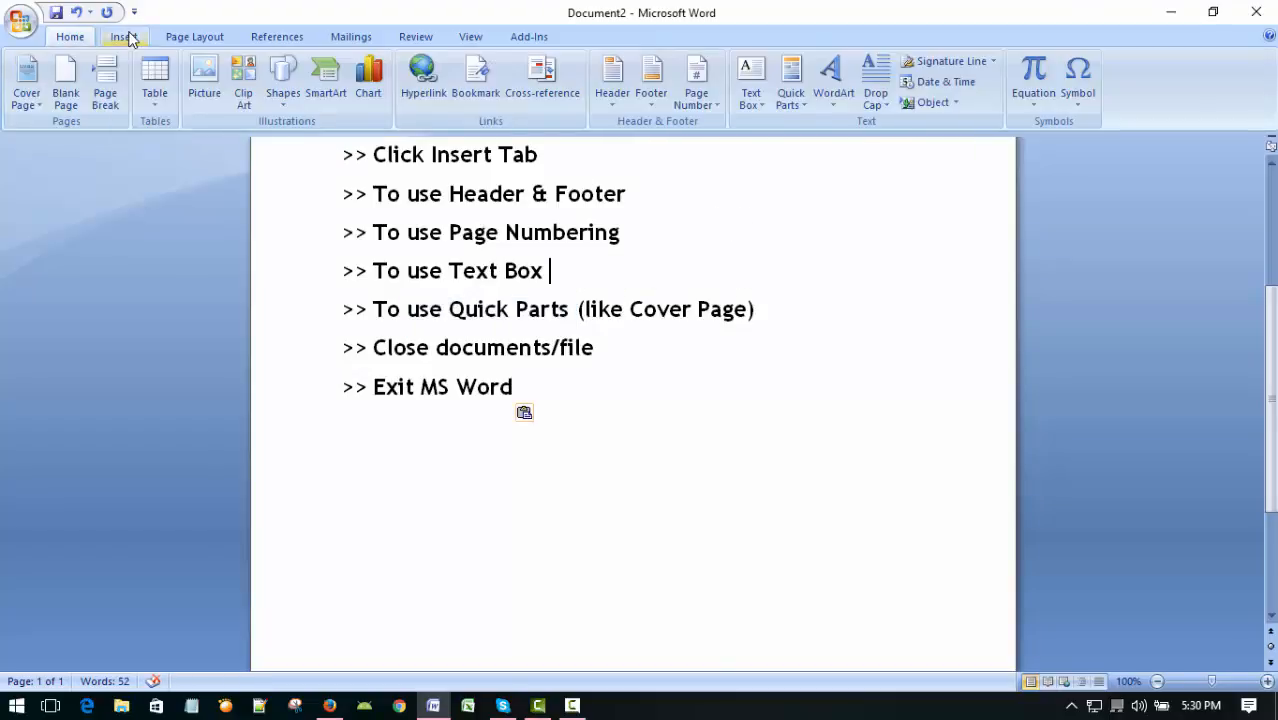
pyautogui.click(801, 104)
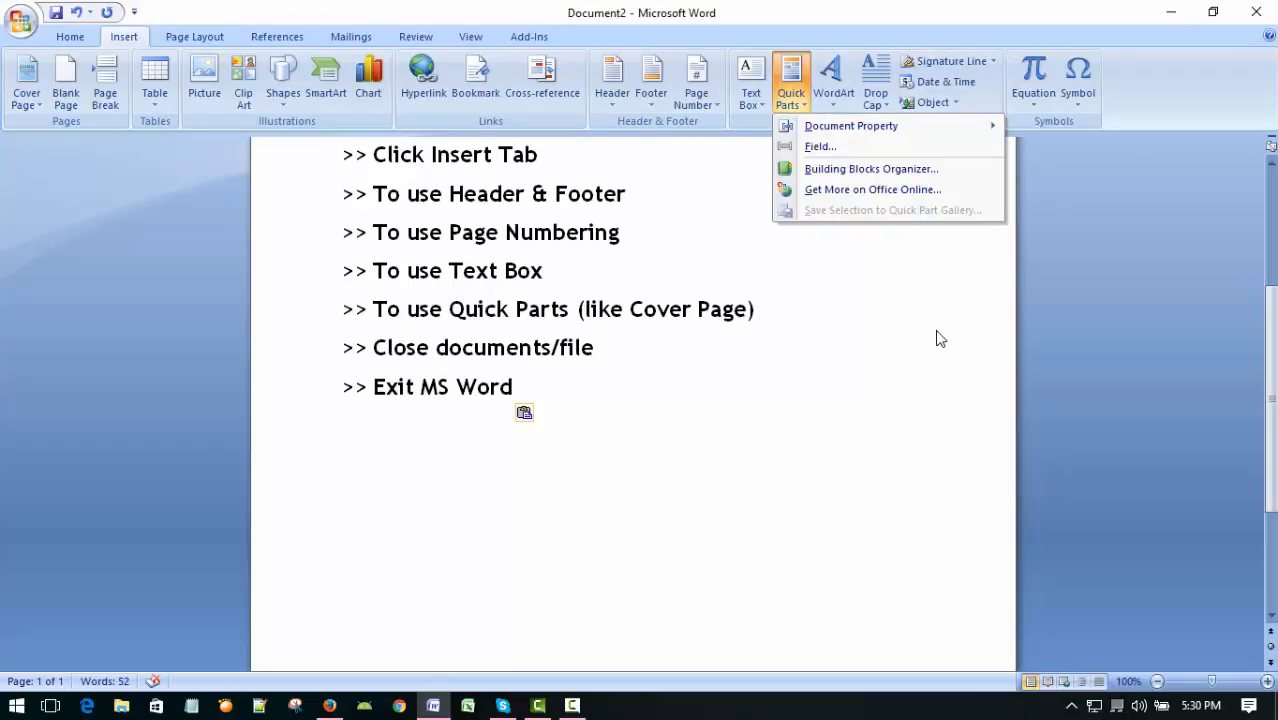
pyautogui.click(905, 170)
# Step: Preview several built-in cover pages, including Mod, Sideline, Transcend and Stacks, plus some footer and equation building blocks
pyautogui.click(440, 326)
pyautogui.click(372, 254)
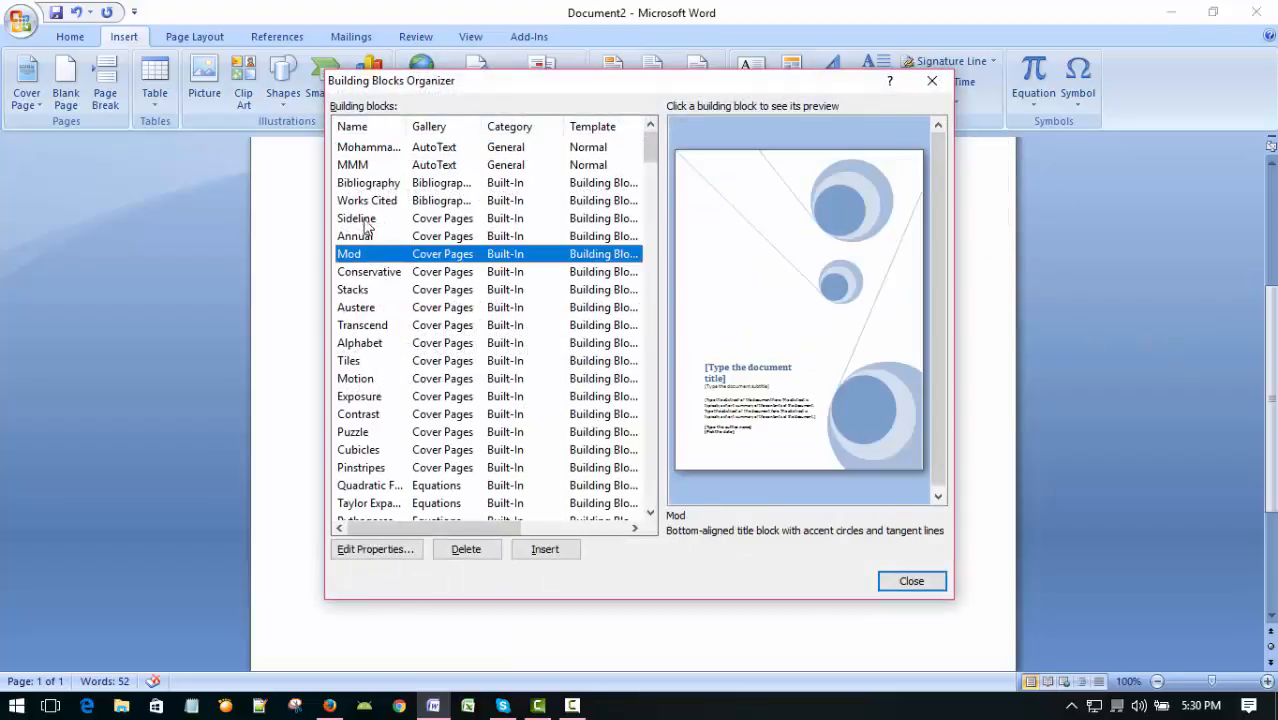
pyautogui.click(362, 218)
pyautogui.click(385, 325)
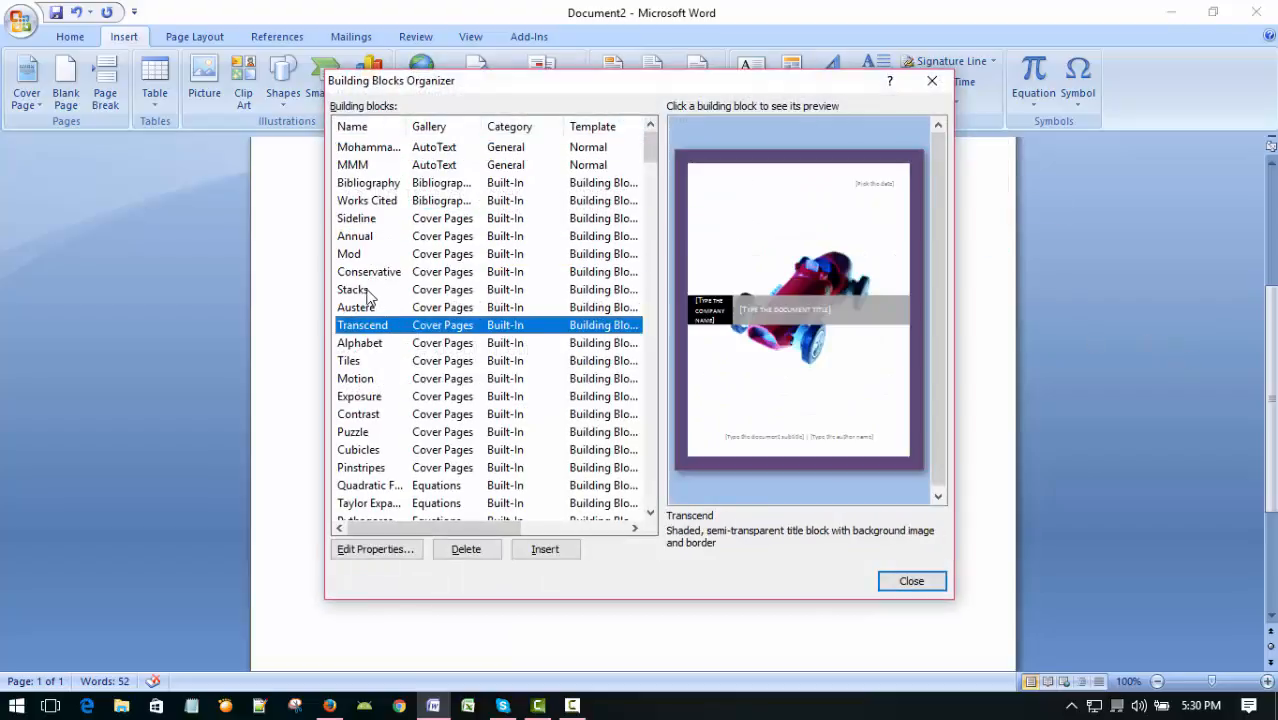
pyautogui.click(365, 290)
pyautogui.click(380, 380)
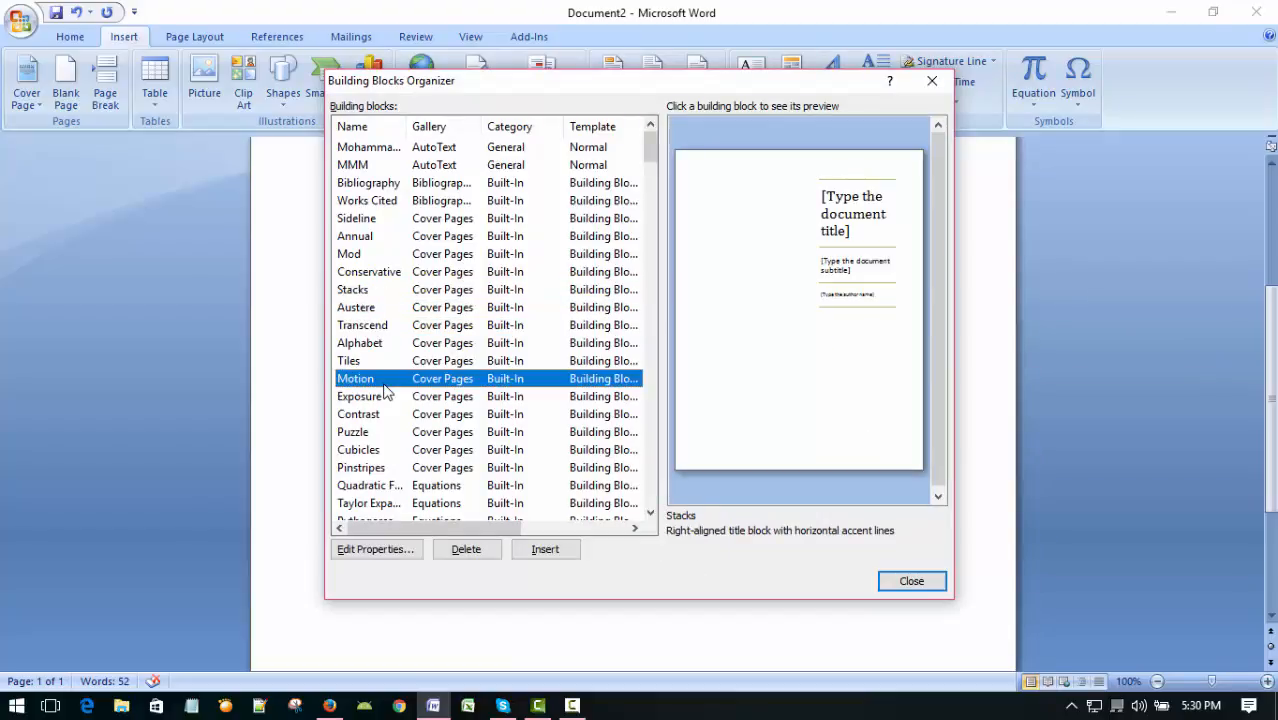
pyautogui.click(360, 308)
pyautogui.scroll(-6, 371, 330)
pyautogui.click(374, 325)
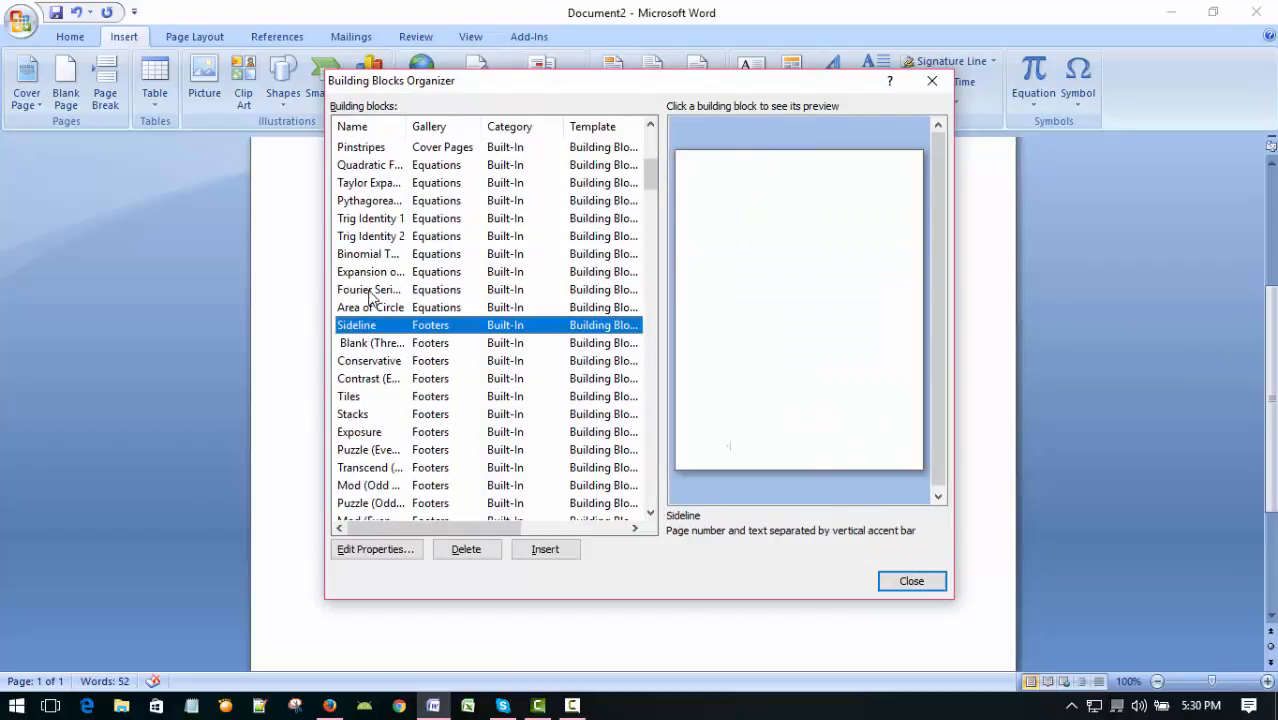
pyautogui.click(369, 290)
pyautogui.scroll(-4, 362, 365)
pyautogui.click(355, 326)
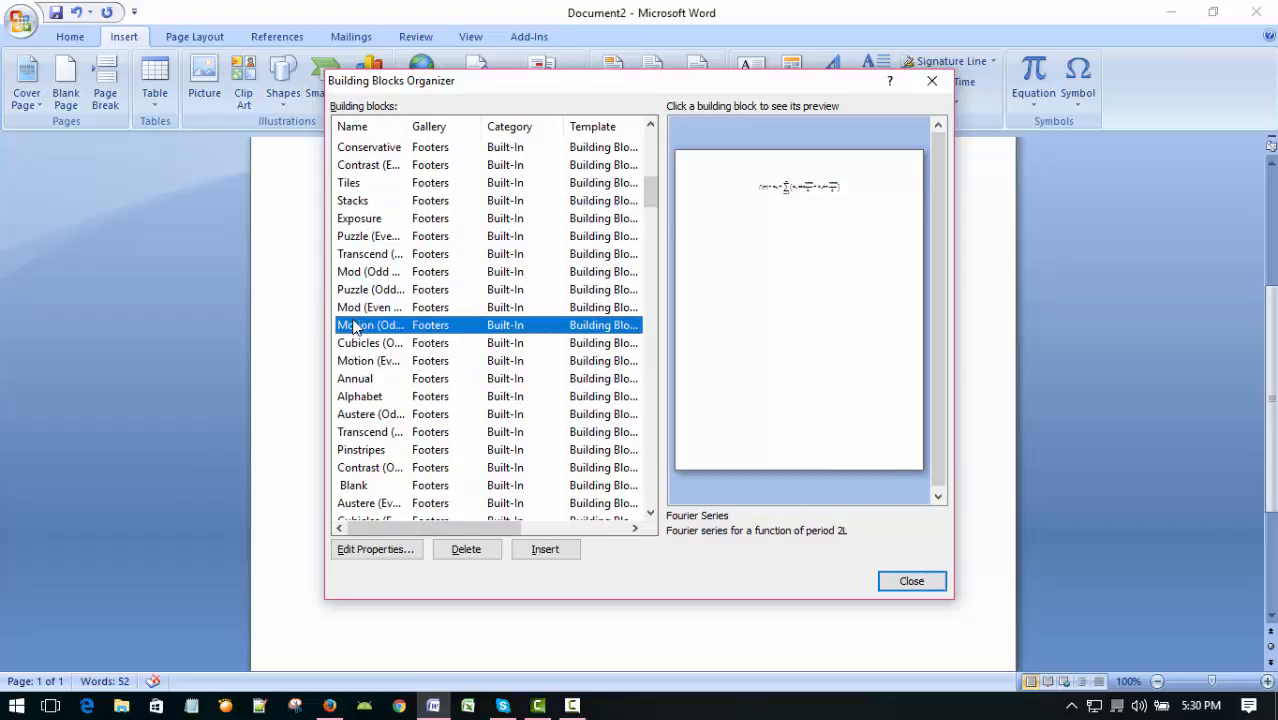
# Step: Go back through the building blocks one by one, from the footers past the equations to the Austere cover page
pyautogui.click(362, 292)
pyautogui.press('Up')
pyautogui.press('Up')
pyautogui.press('Up')
pyautogui.press('Up')
pyautogui.press('Up')
pyautogui.press('Up')
pyautogui.press('Up')
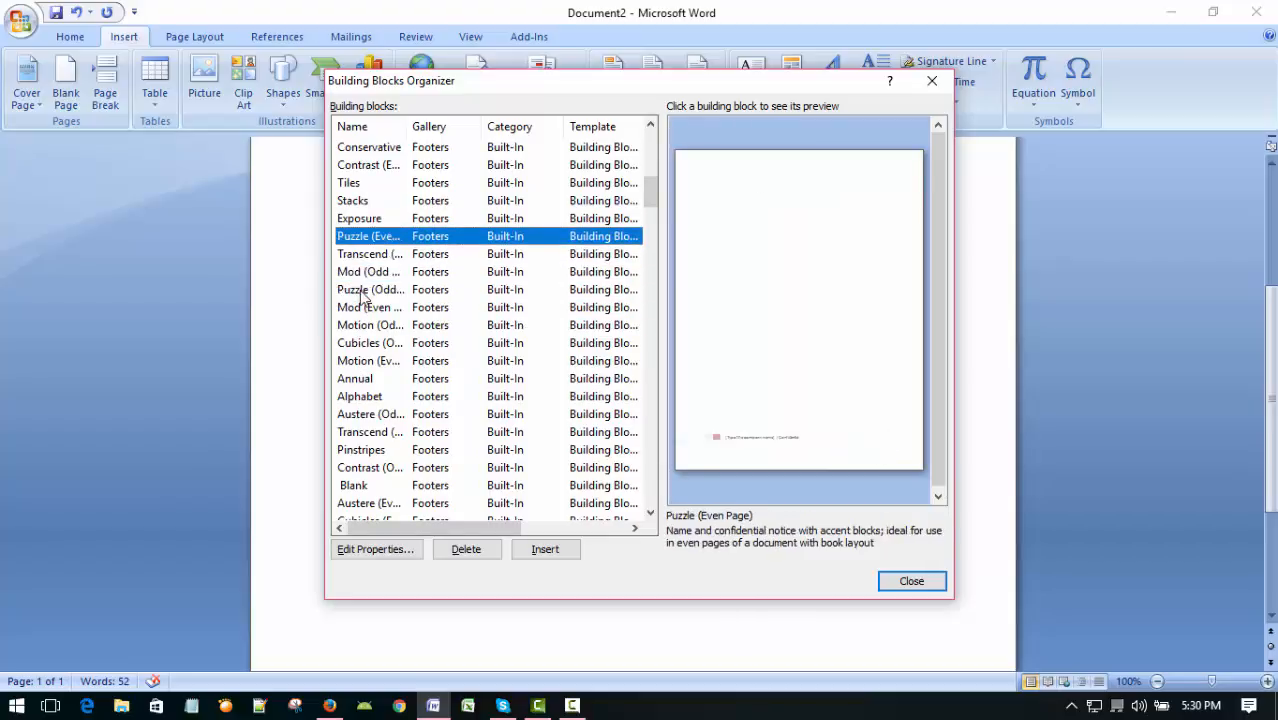
pyautogui.press('Up')
pyautogui.press('Up')
pyautogui.press('Up')
pyautogui.press('Up')
pyautogui.press('Up')
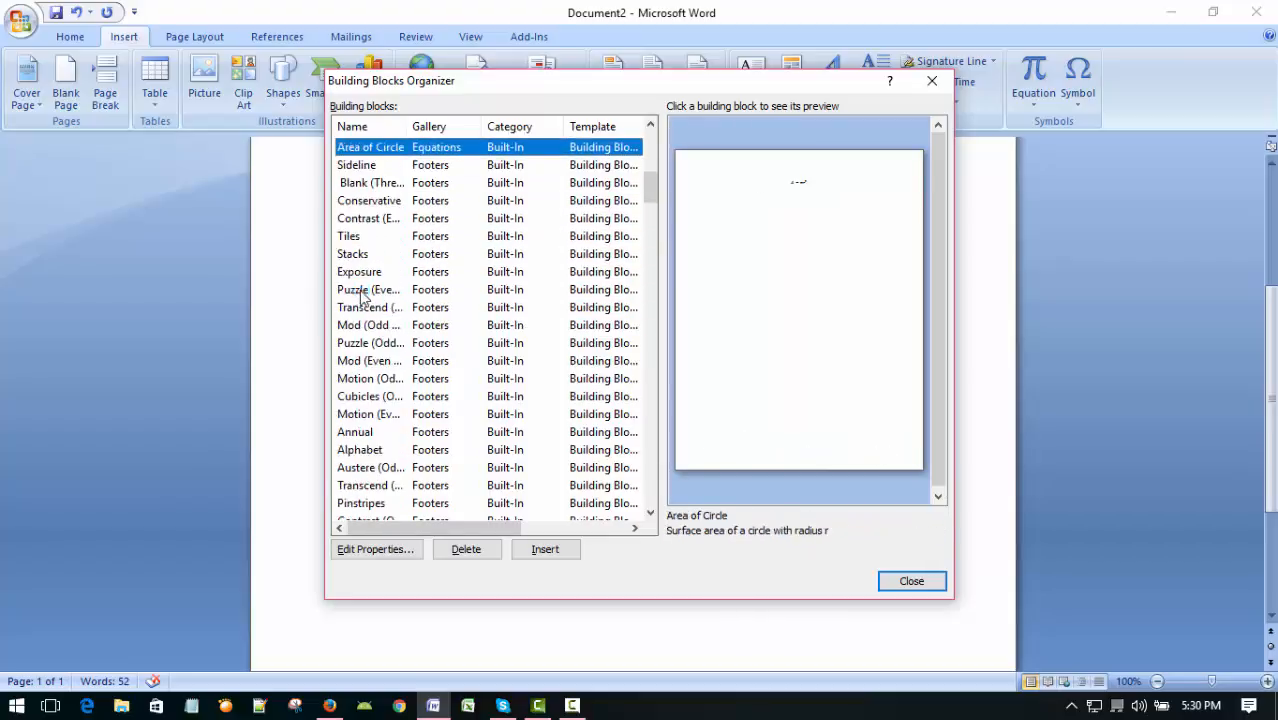
pyautogui.press('Up')
pyautogui.press('Up')
pyautogui.press('Up')
pyautogui.press('Up')
pyautogui.press('Up')
pyautogui.press('Up')
pyautogui.press('Up')
pyautogui.press('Up')
pyautogui.press('Up')
pyautogui.press('Up')
pyautogui.press('Up')
pyautogui.press('Up')
pyautogui.press('Up')
pyautogui.press('Up')
pyautogui.press('Up')
pyautogui.press('Up')
pyautogui.press('Up')
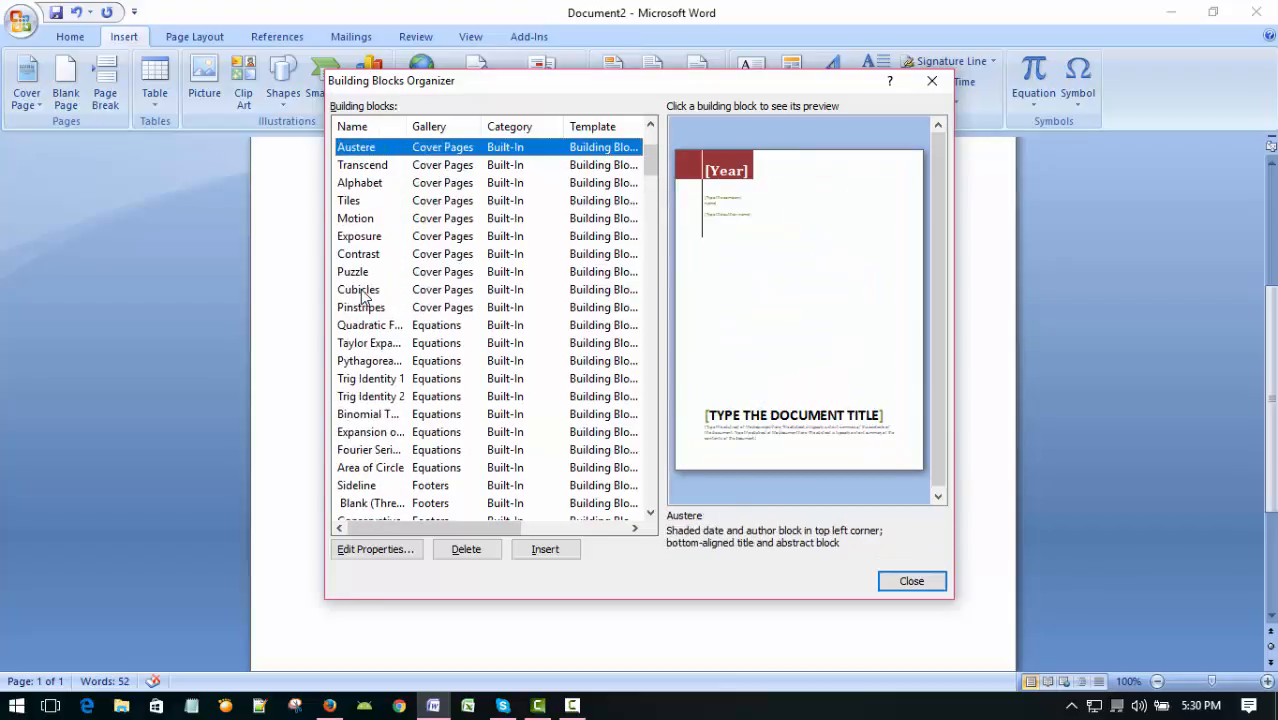
# Step: Compare the neighbouring cover page previews and insert the Transcend cover page into the document
pyautogui.press('Down')
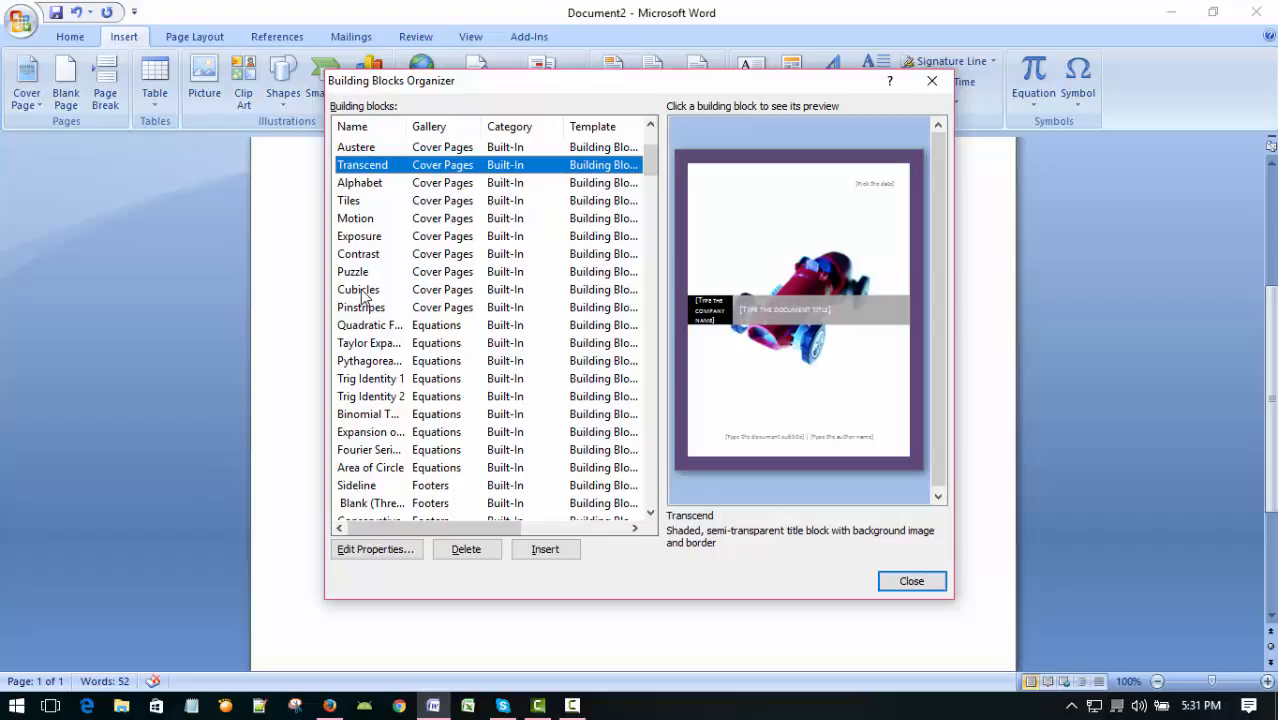
pyautogui.press('Up')
pyautogui.press('Up')
pyautogui.press('Up')
pyautogui.press('Up')
pyautogui.press('Down')
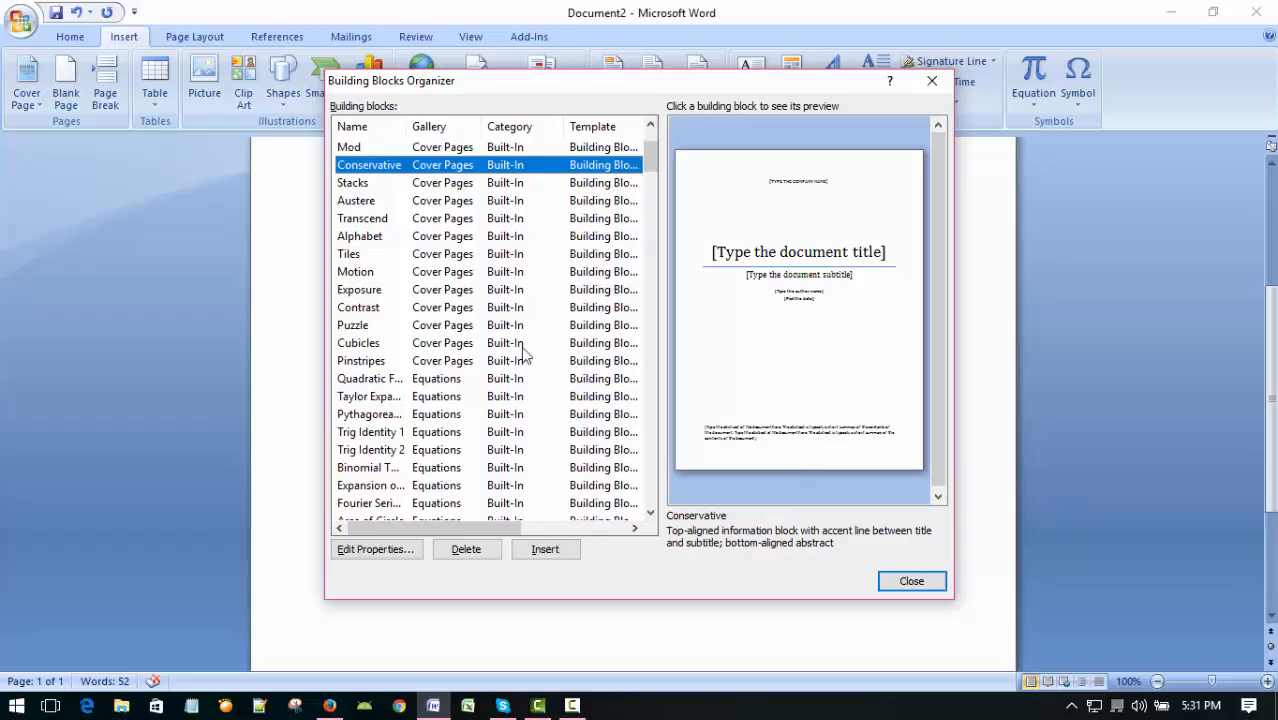
pyautogui.press('Down')
pyautogui.press('Down')
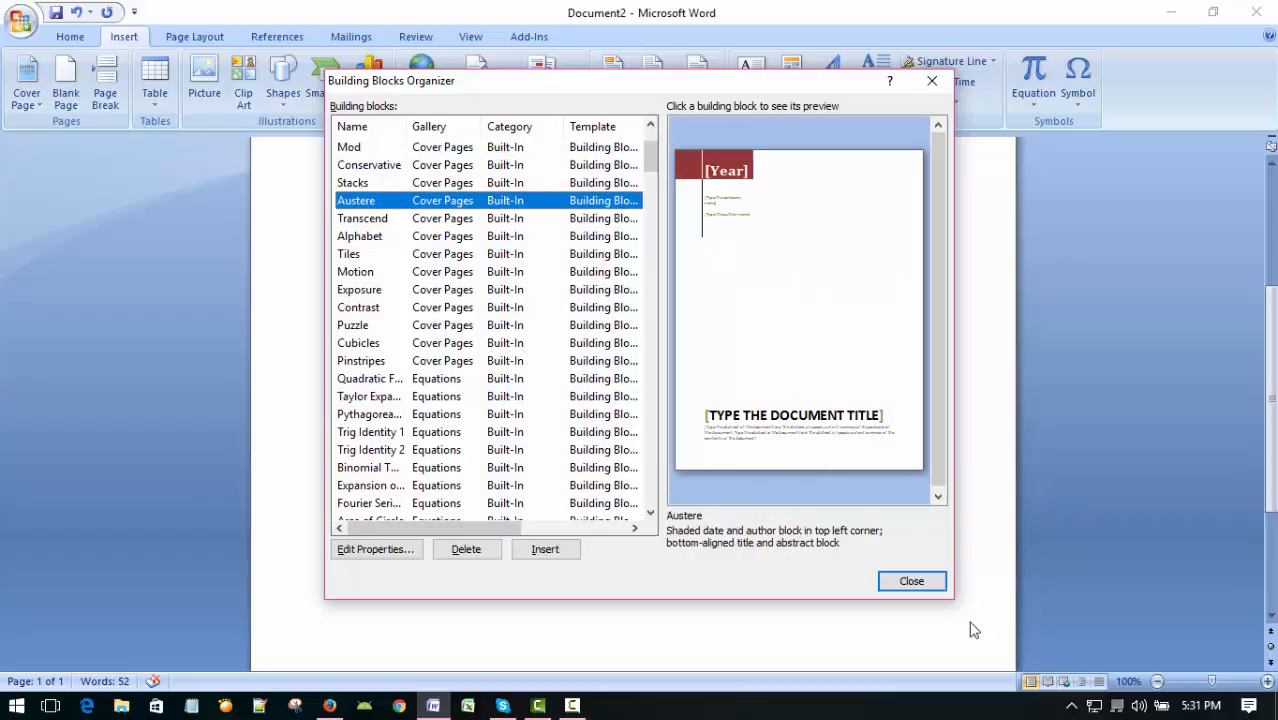
pyautogui.press('Down')
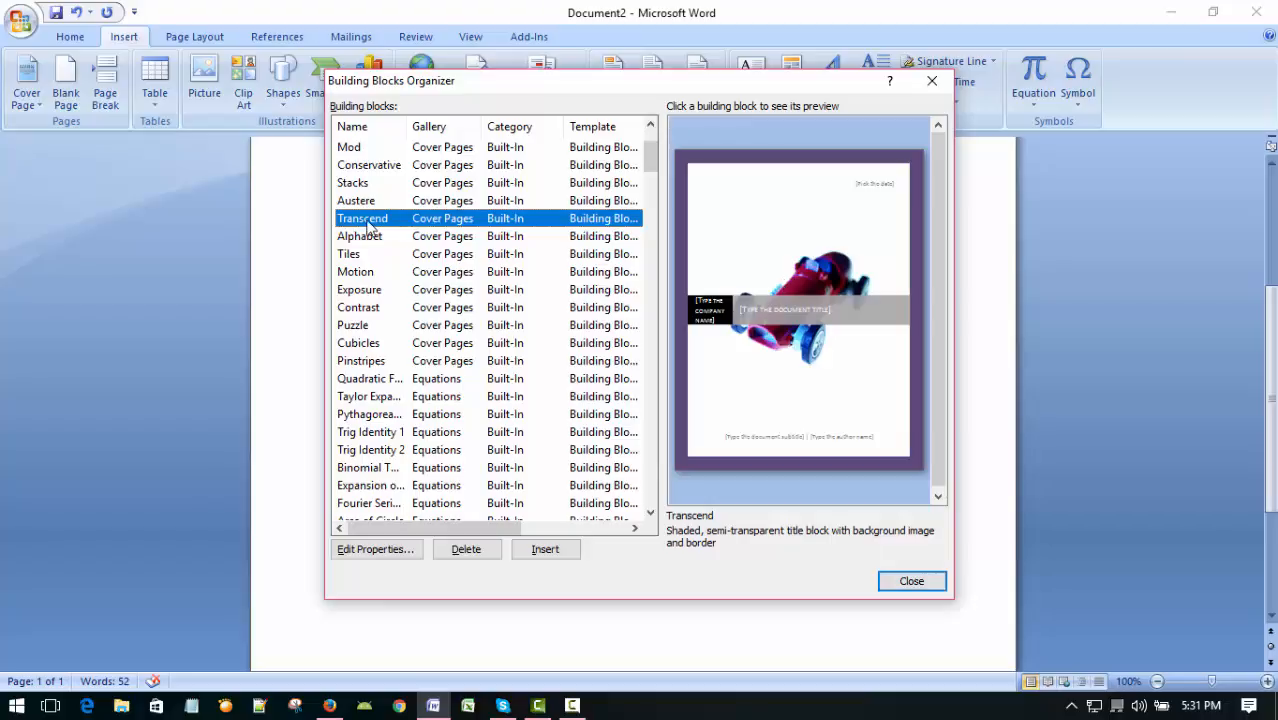
pyautogui.click(545, 553)
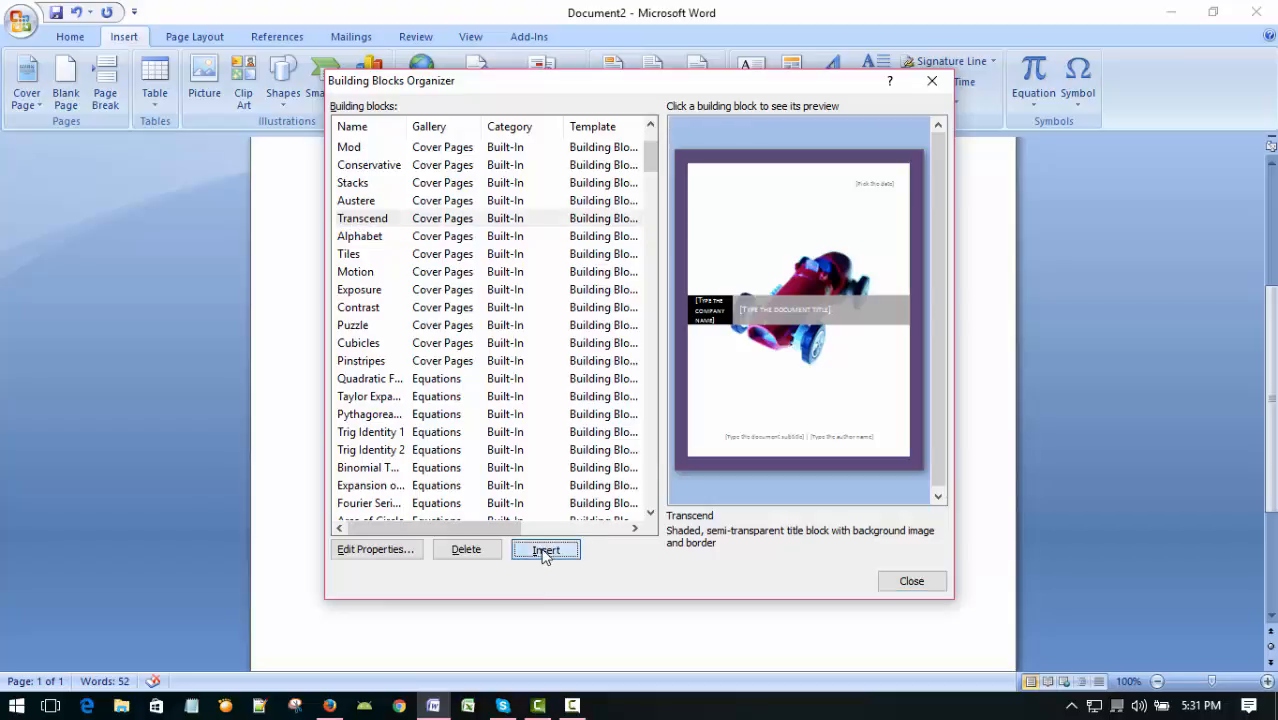
# Step: Review the inserted cover page and the outline page after it, checking the date and document title placeholders
pyautogui.scroll(-10, 770, 396)
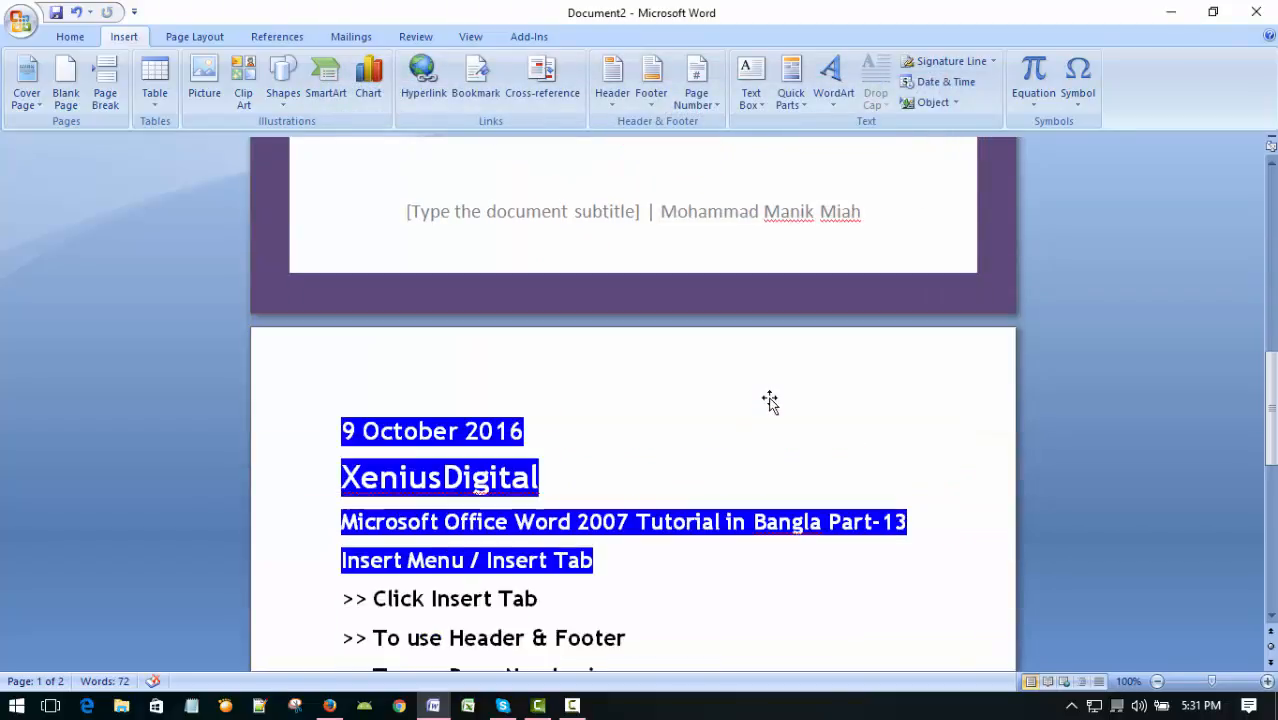
pyautogui.scroll(-1, 770, 400)
pyautogui.scroll(10, 766, 399)
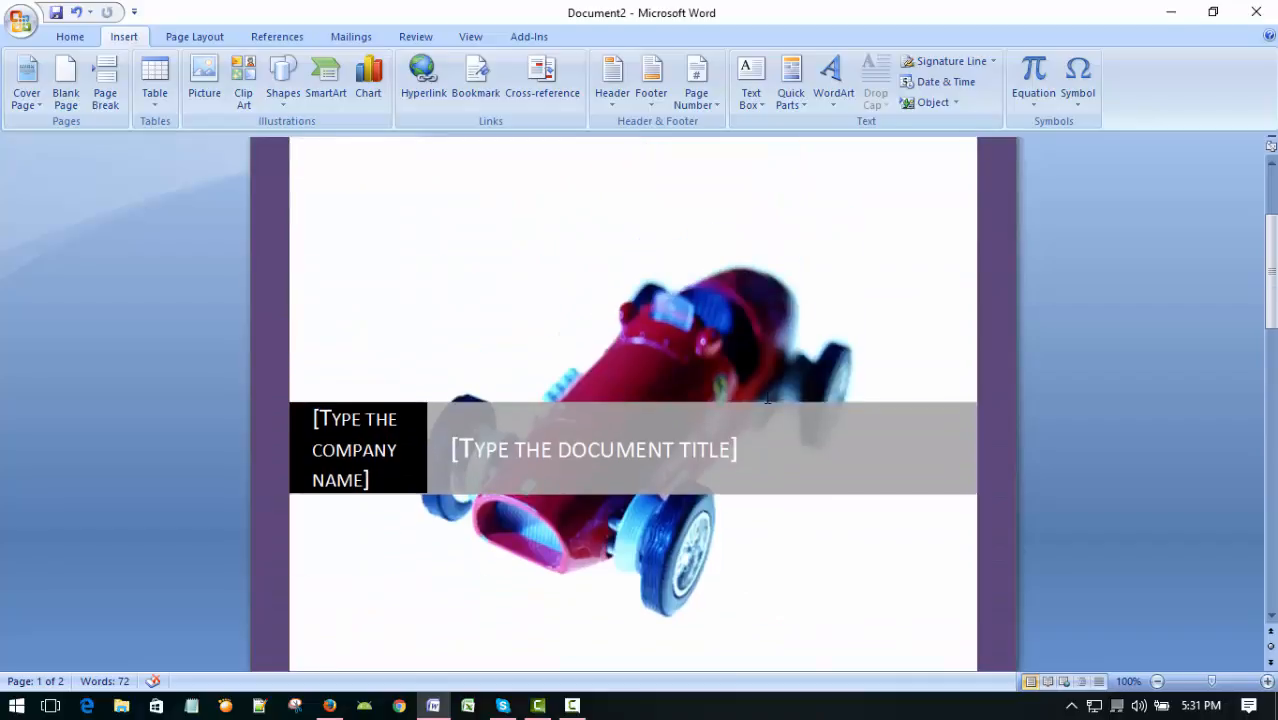
pyautogui.scroll(3, 767, 399)
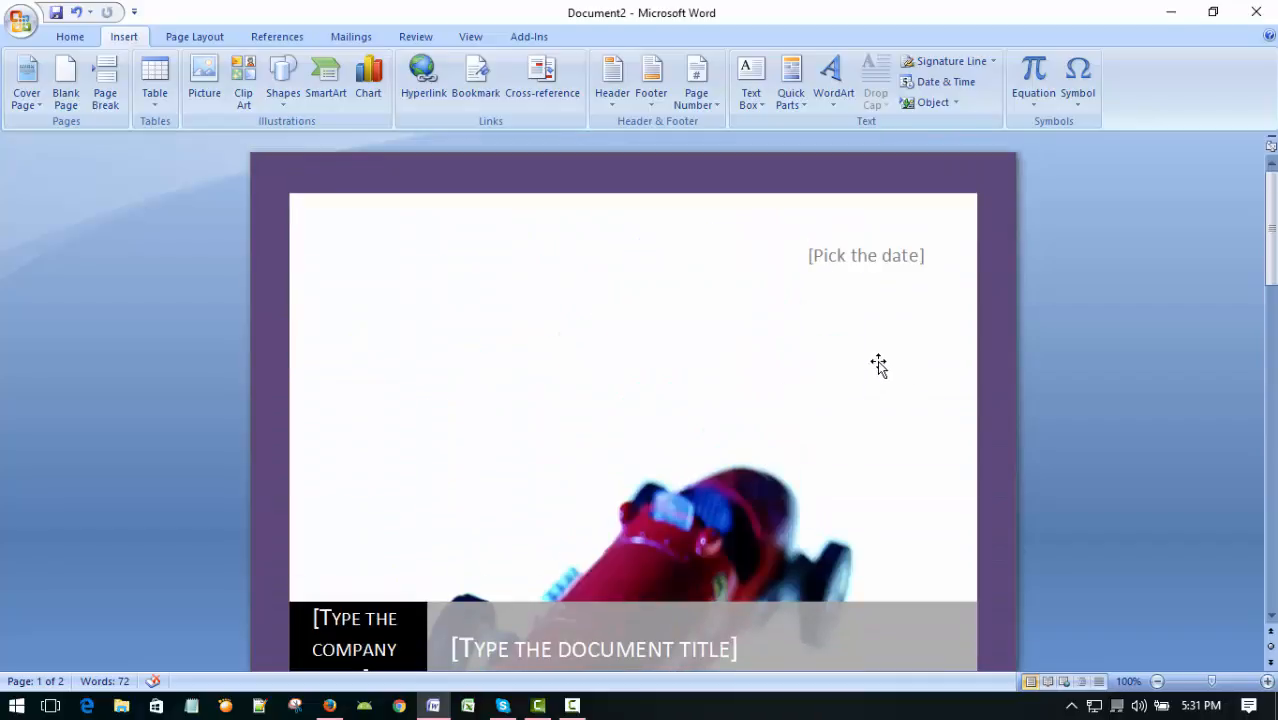
pyautogui.click(850, 257)
pyautogui.scroll(-3, 856, 374)
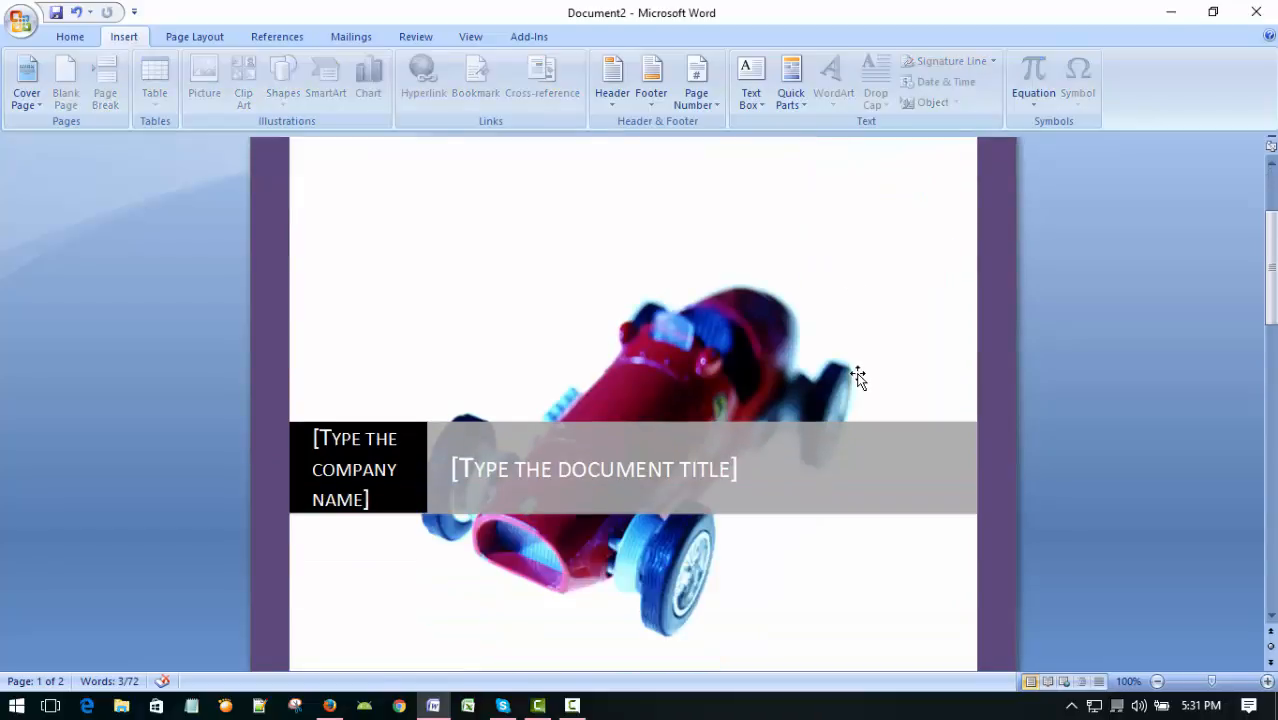
pyautogui.scroll(-1, 856, 374)
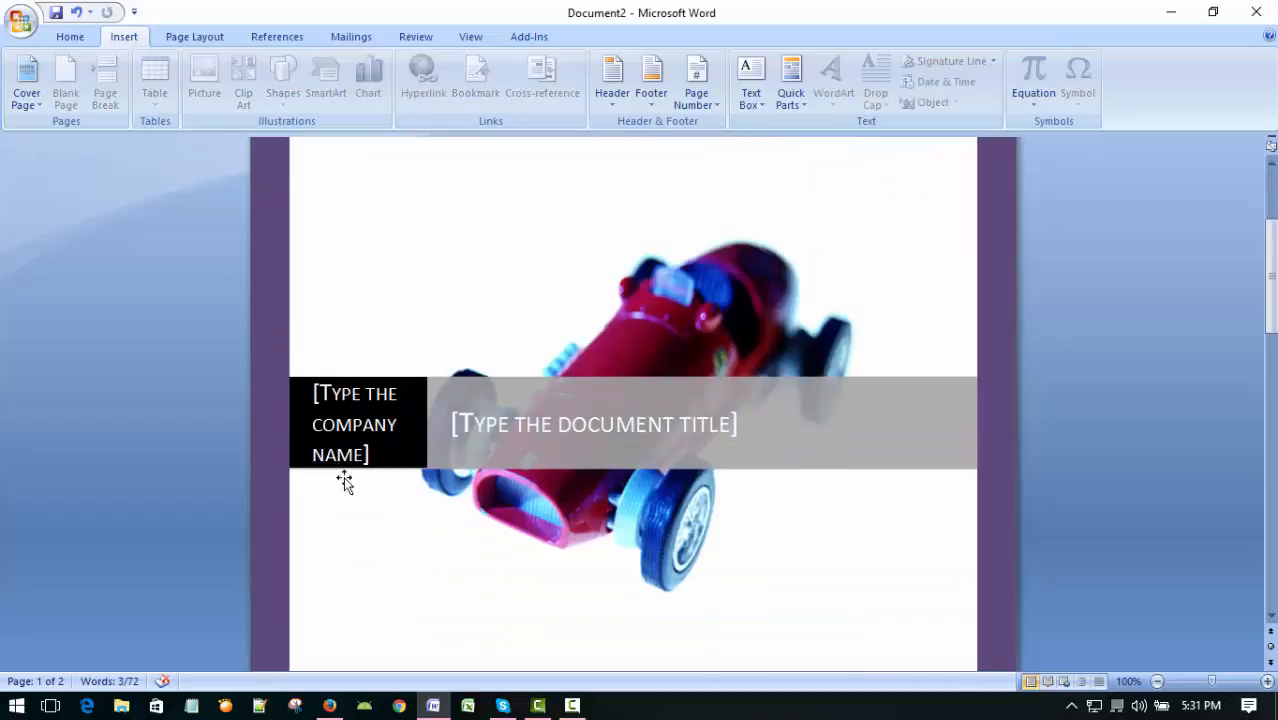
pyautogui.click(610, 424)
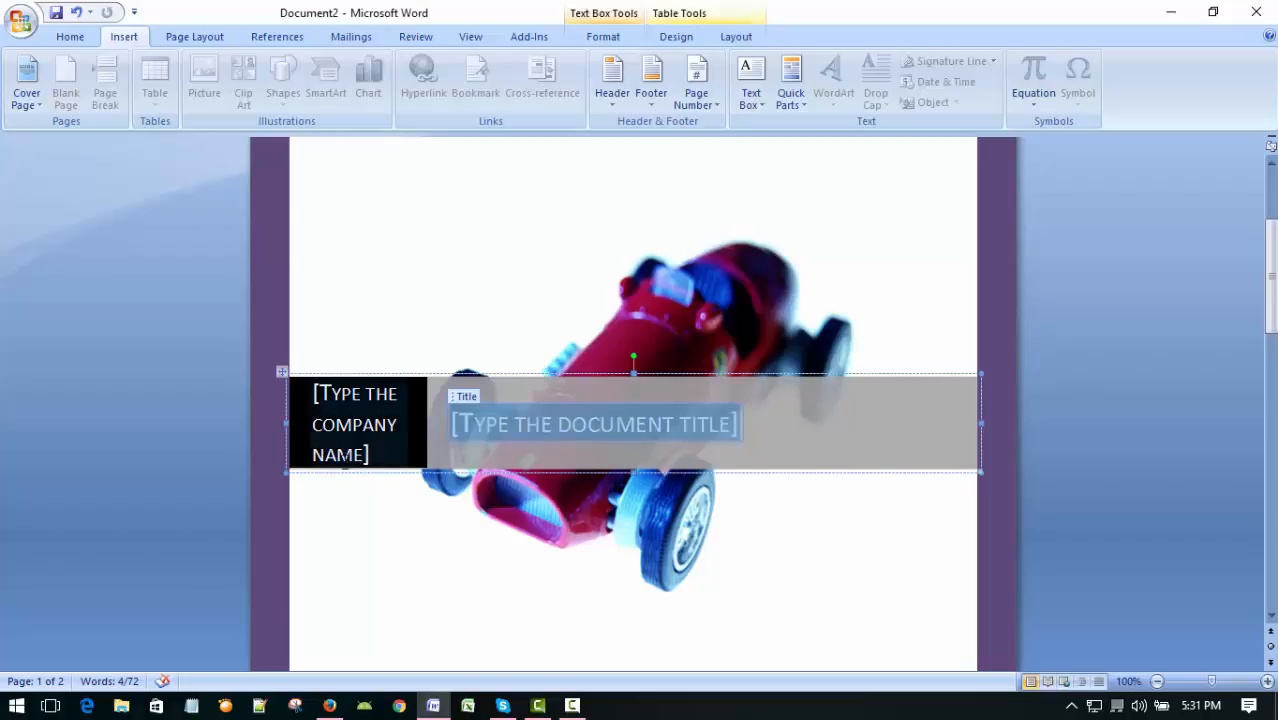
# Step: Fill in the cover page's company name placeholder with XENIUS DIGITAL
pyautogui.click(321, 396)
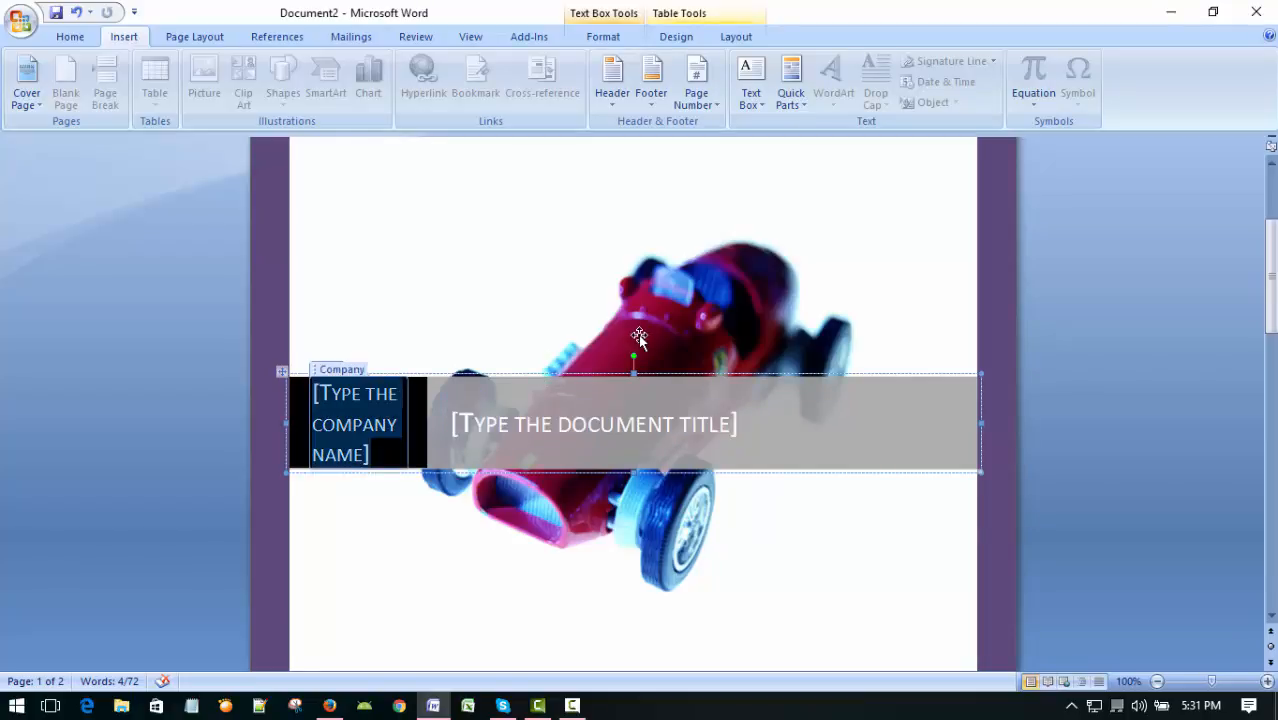
pyautogui.write('X')
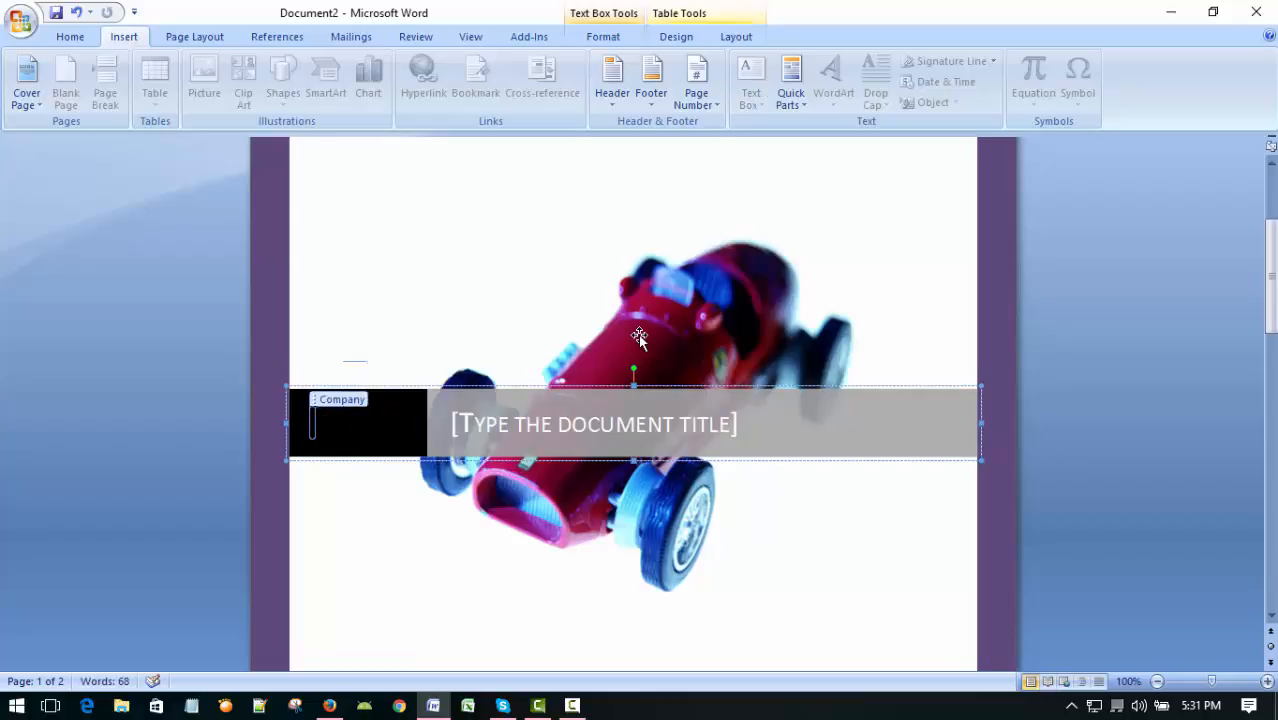
pyautogui.write('ENIUS')
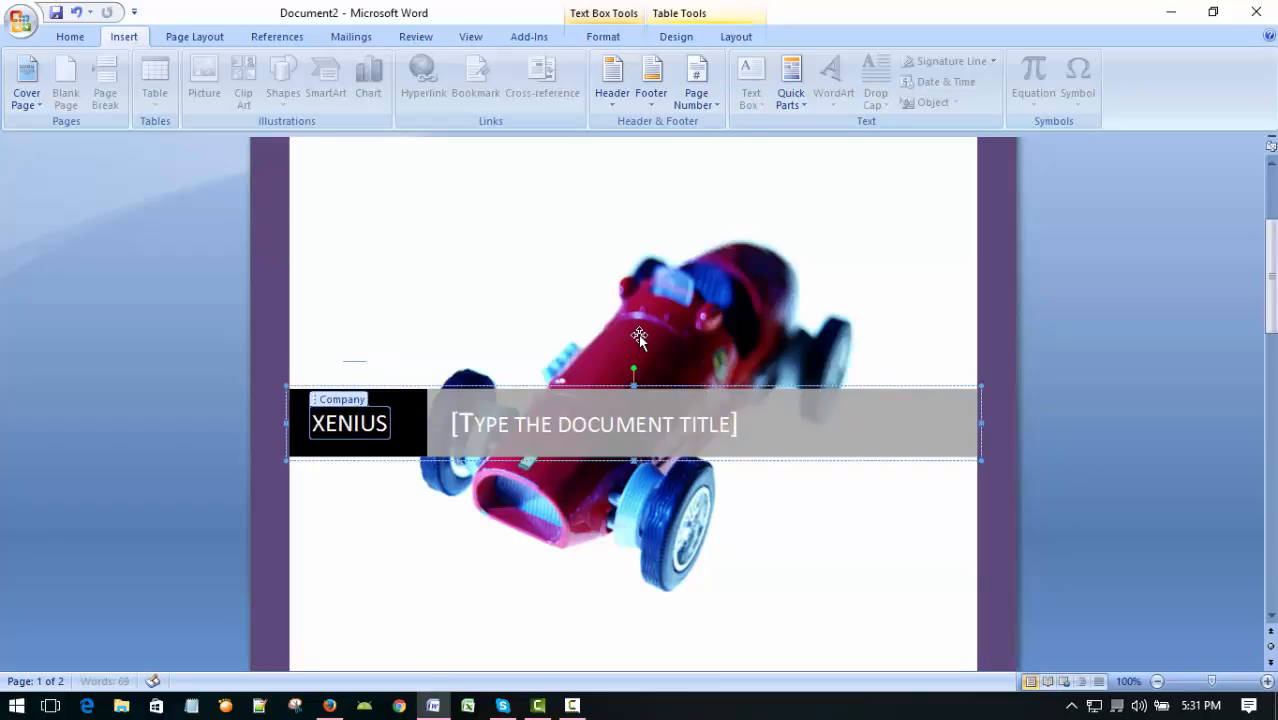
pyautogui.write(' DIGITAL')
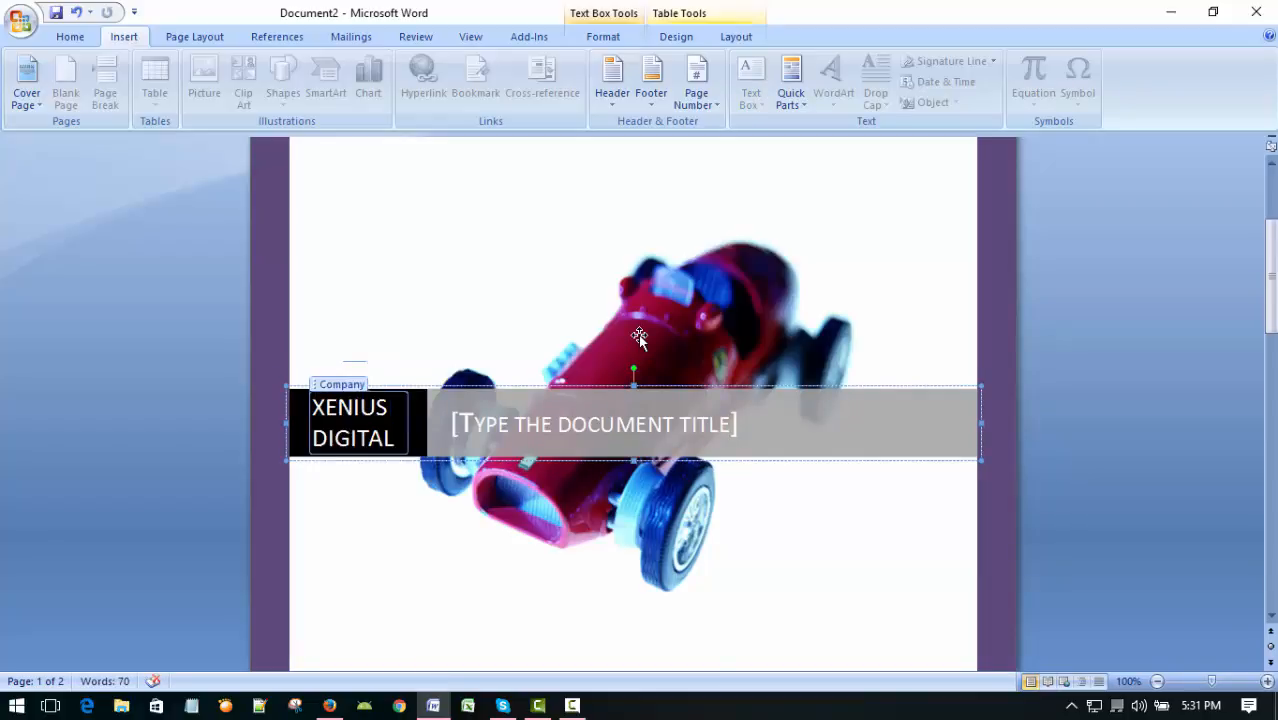
# Step: Replace the cover page's document title placeholder with [ MICROSOFT OFFICE 2007 TUTORIALS]
pyautogui.click(466, 417)
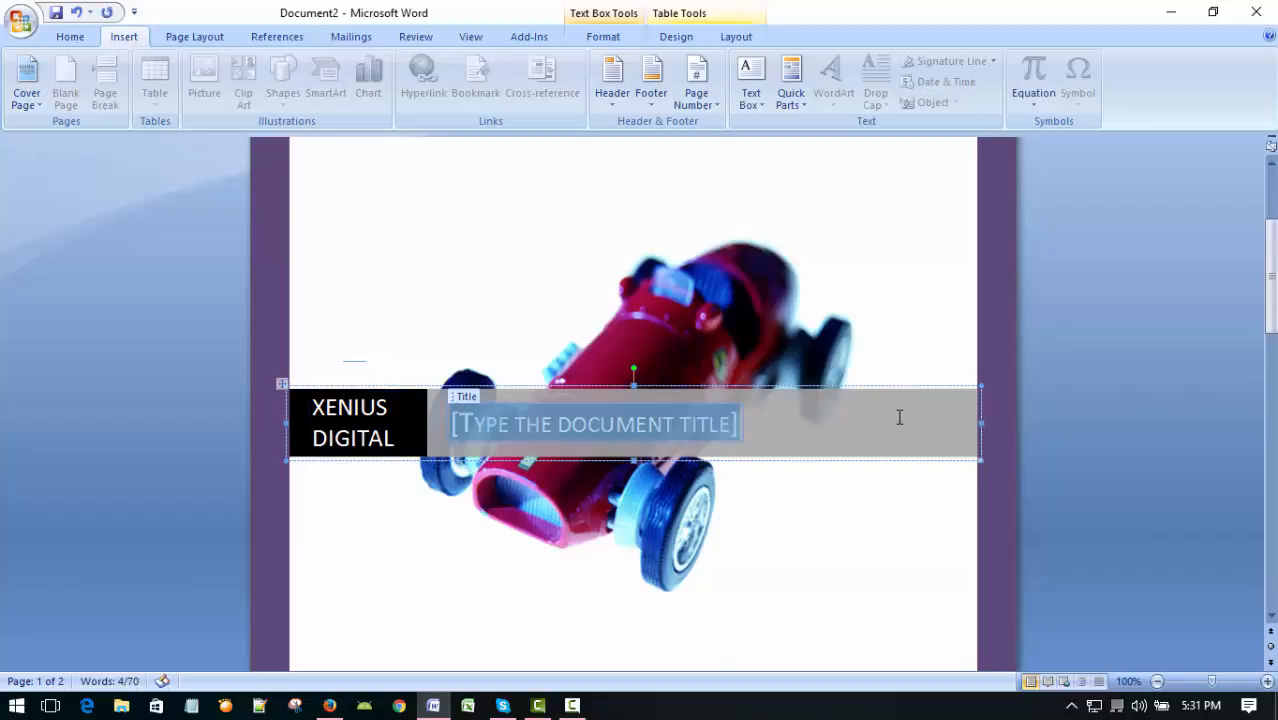
pyautogui.press('Delete')
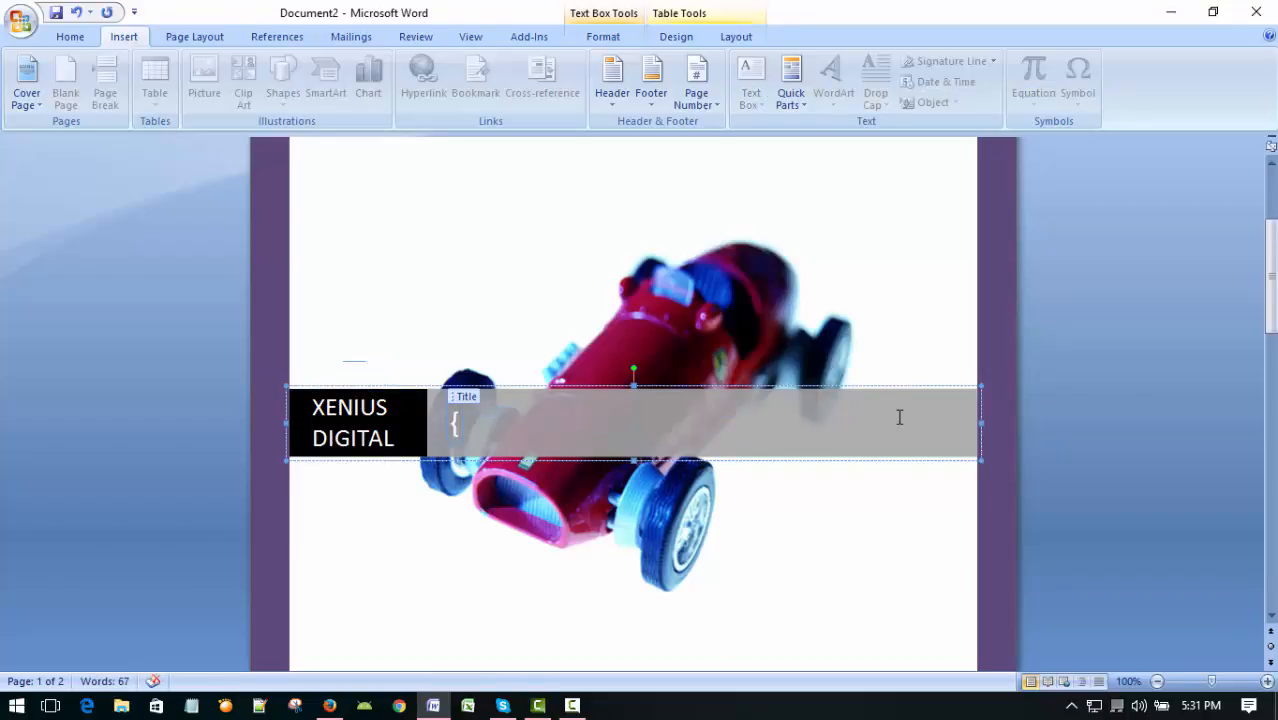
pyautogui.write('[ MICROSOFT ')
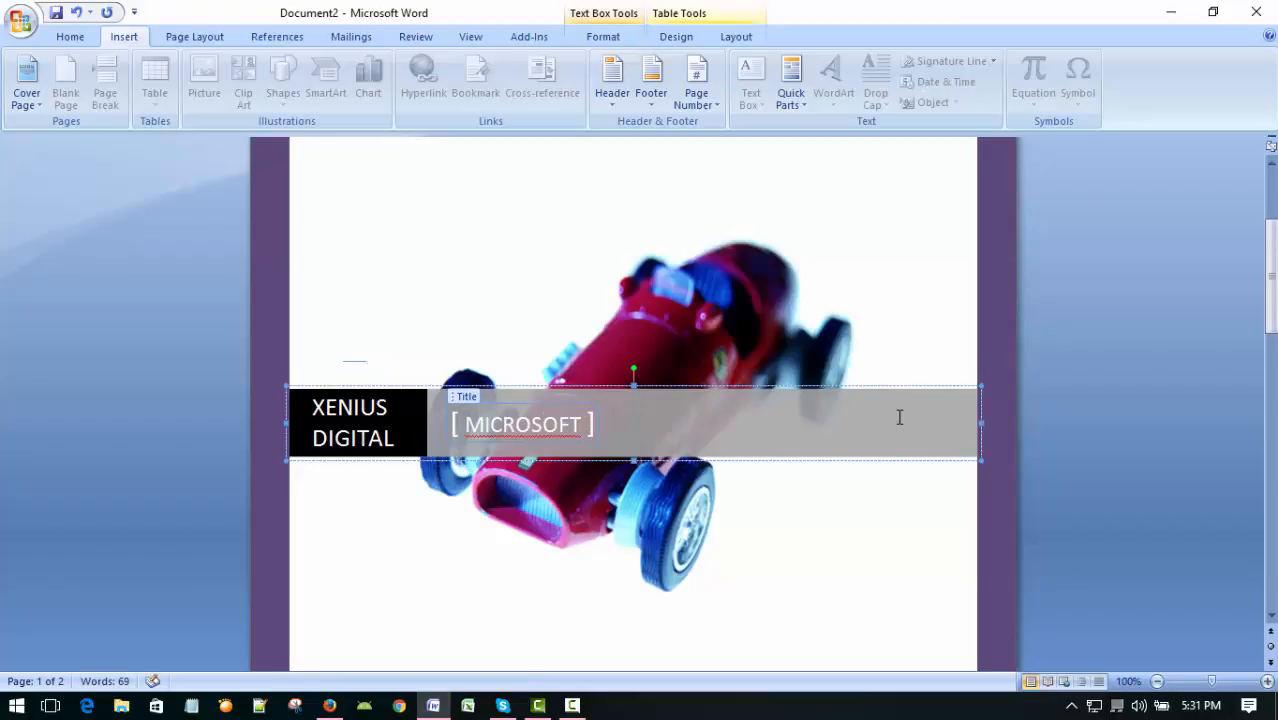
pyautogui.write('OFFICE ')
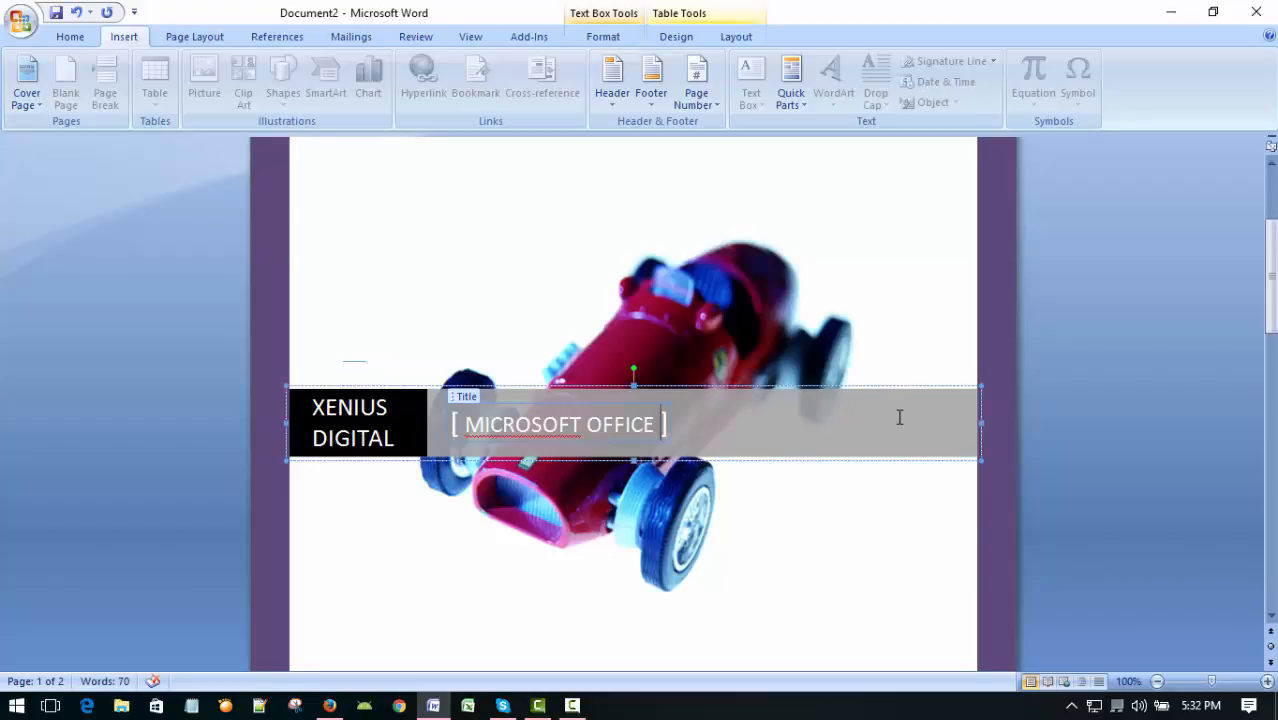
pyautogui.write('2007')
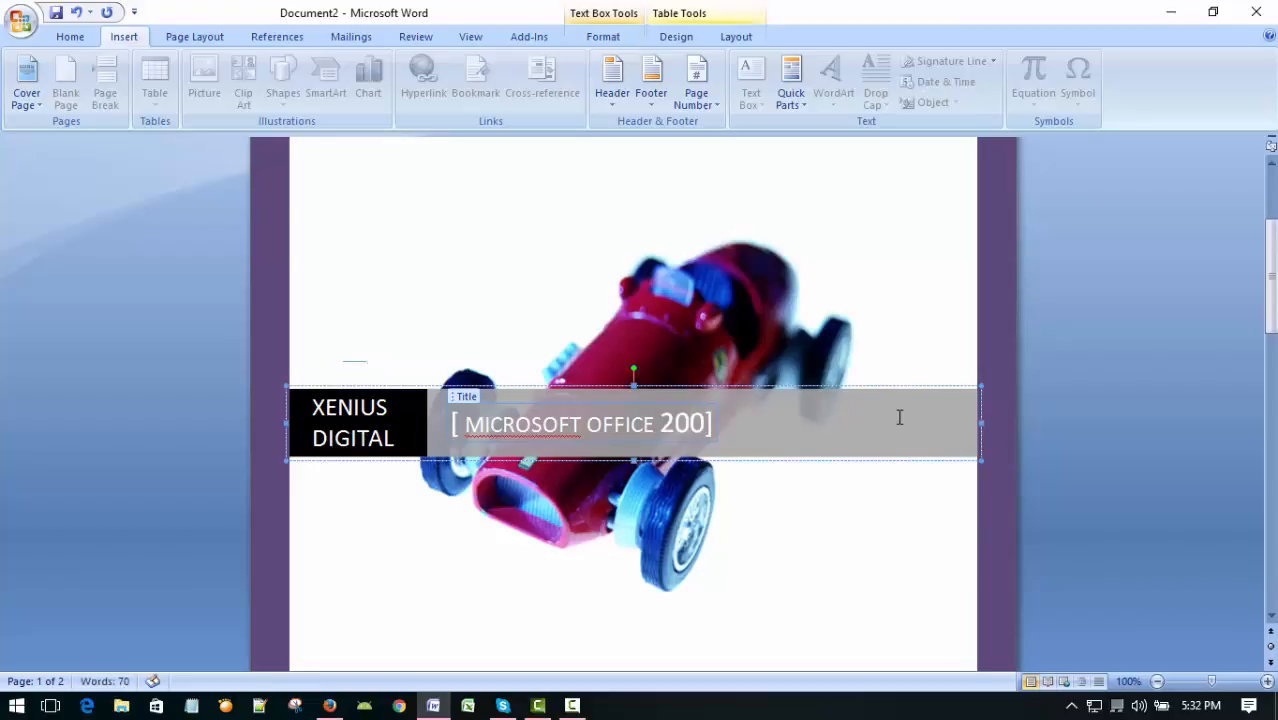
pyautogui.write(' TUTORIALS')
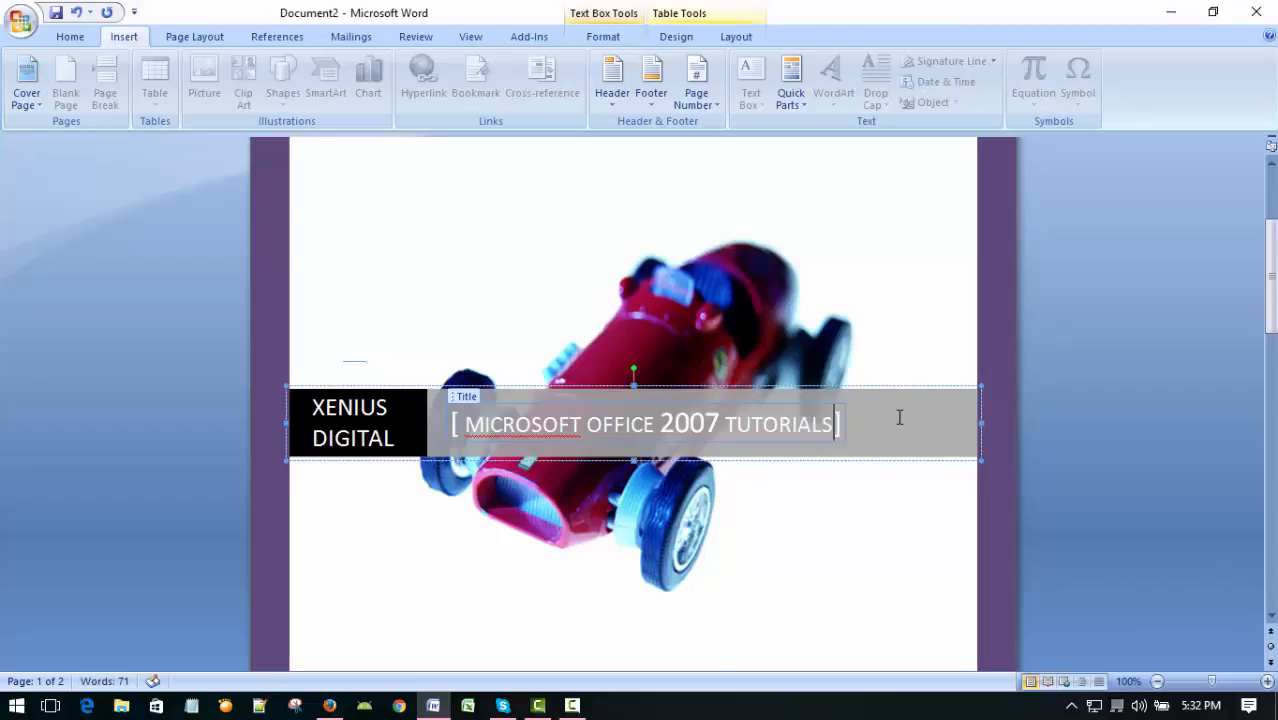
pyautogui.click(833, 516)
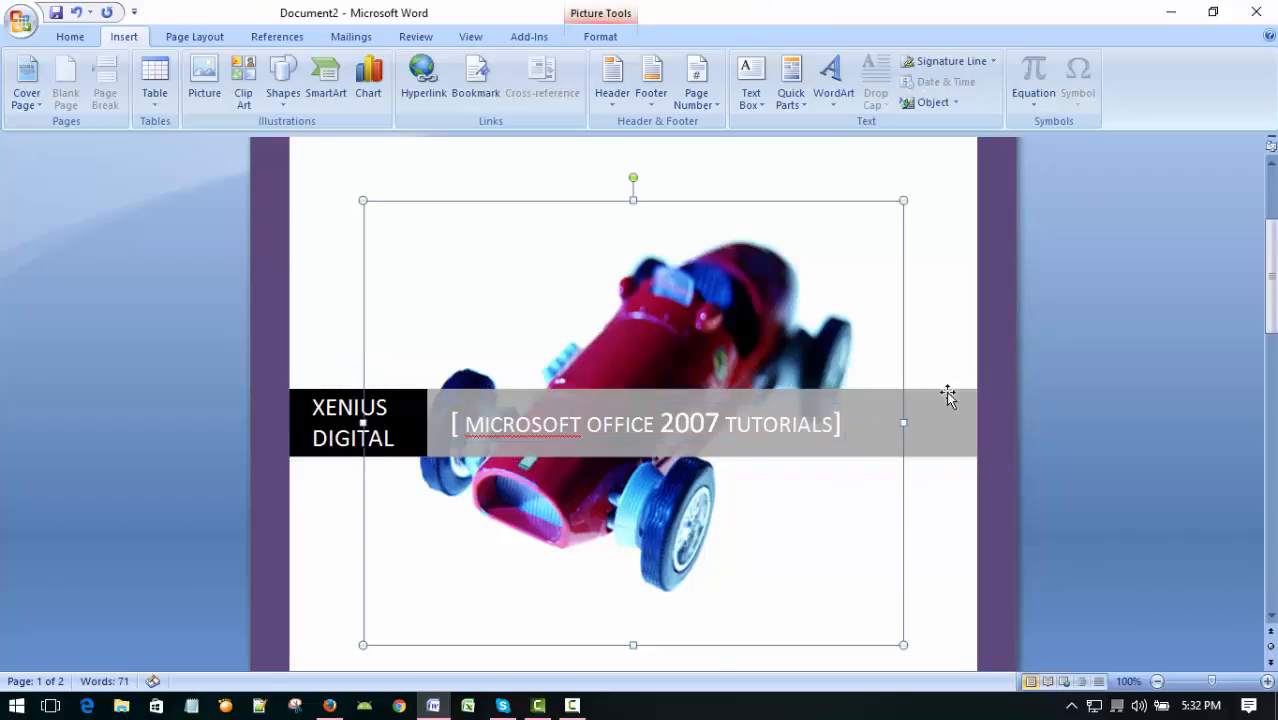
pyautogui.click(946, 229)
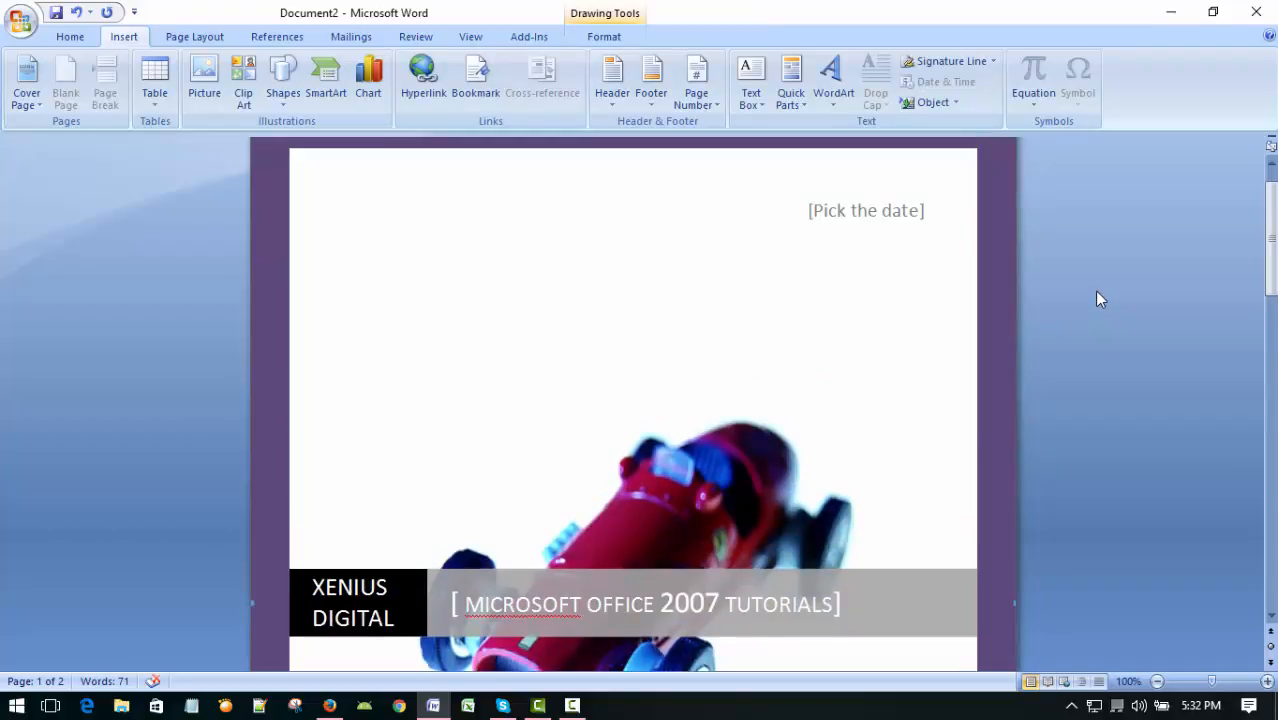
# Step: Review the cover page from the date placeholder down to the subtitle and author line, including the start of the outline page
pyautogui.scroll(-4, 1094, 304)
pyautogui.scroll(7, 1094, 304)
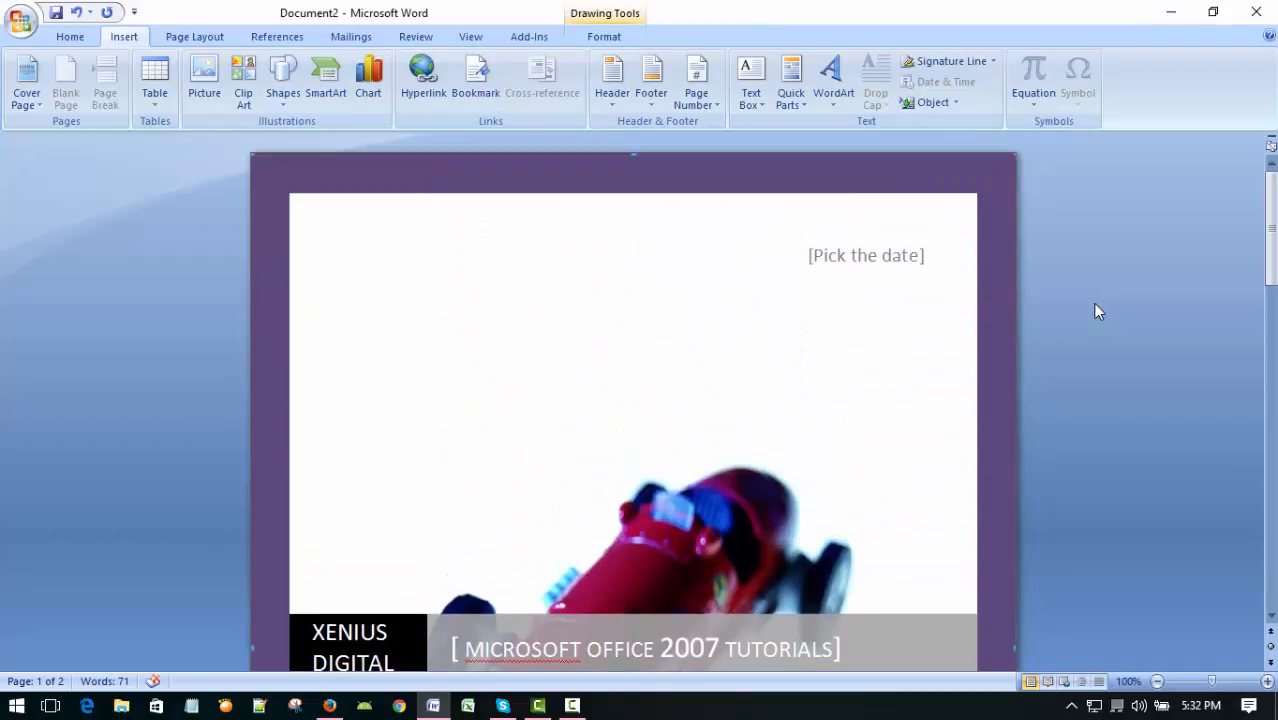
pyautogui.scroll(-12, 1050, 293)
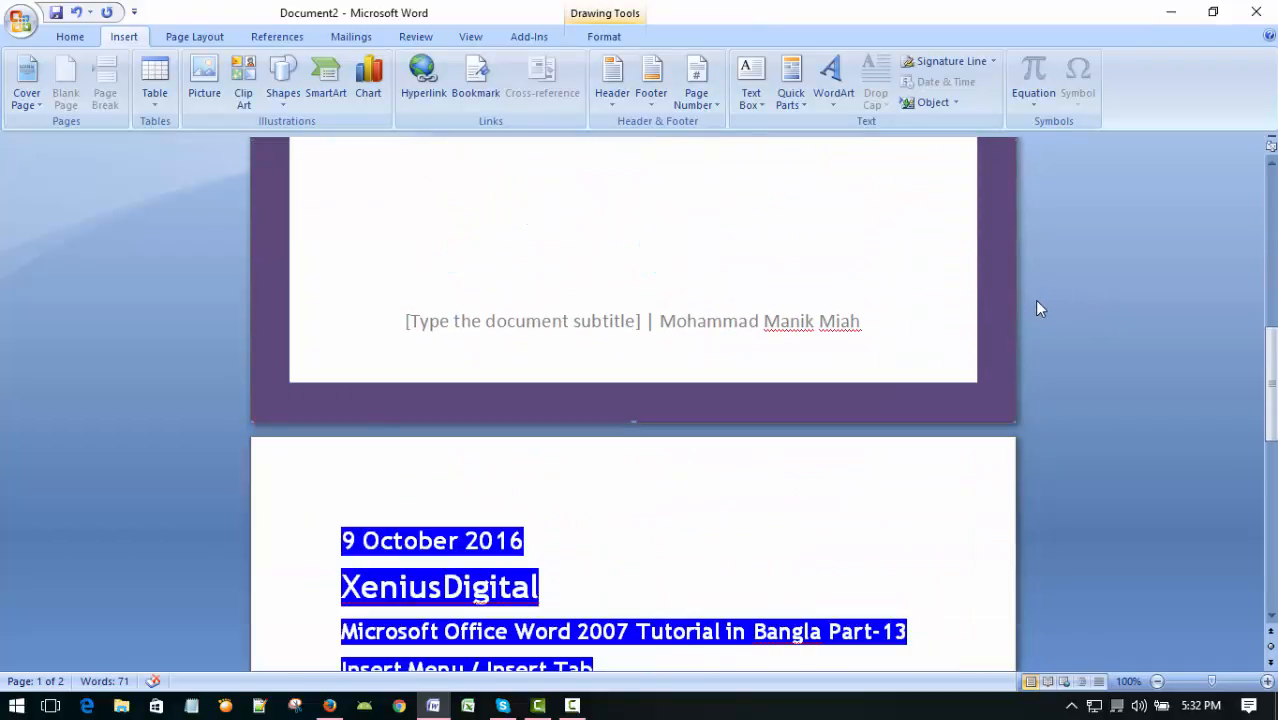
pyautogui.scroll(8, 1030, 305)
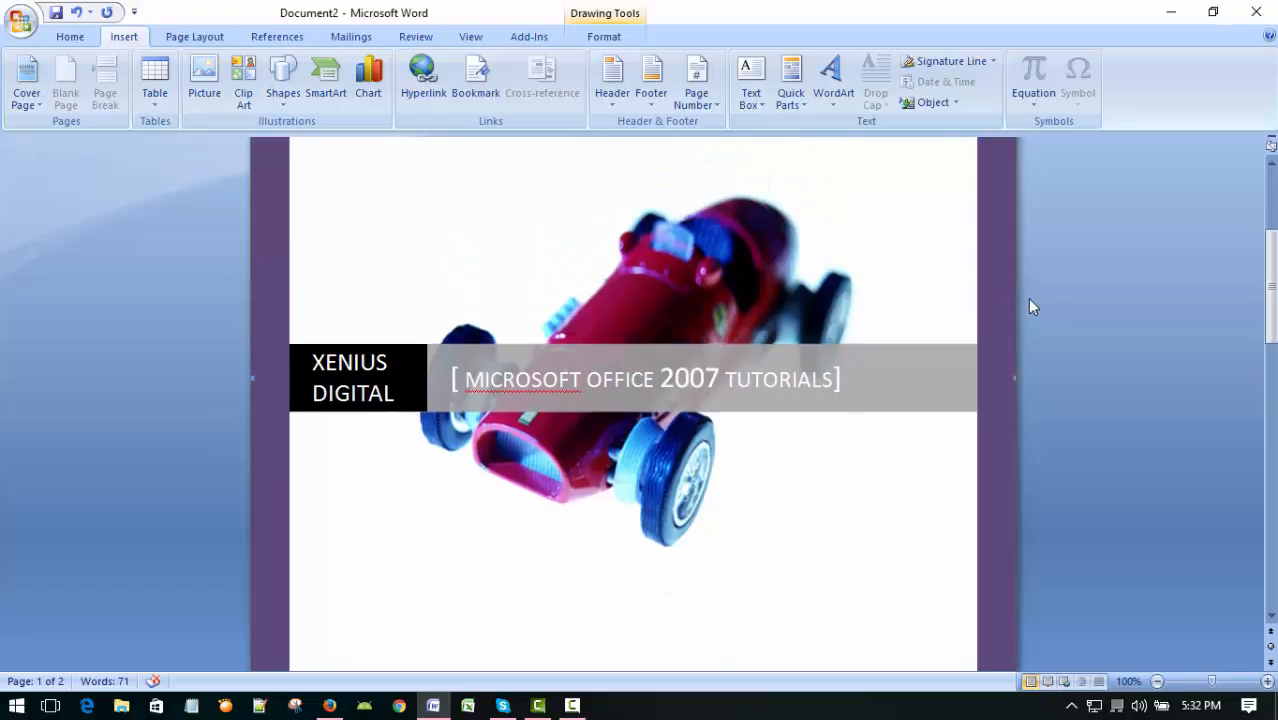